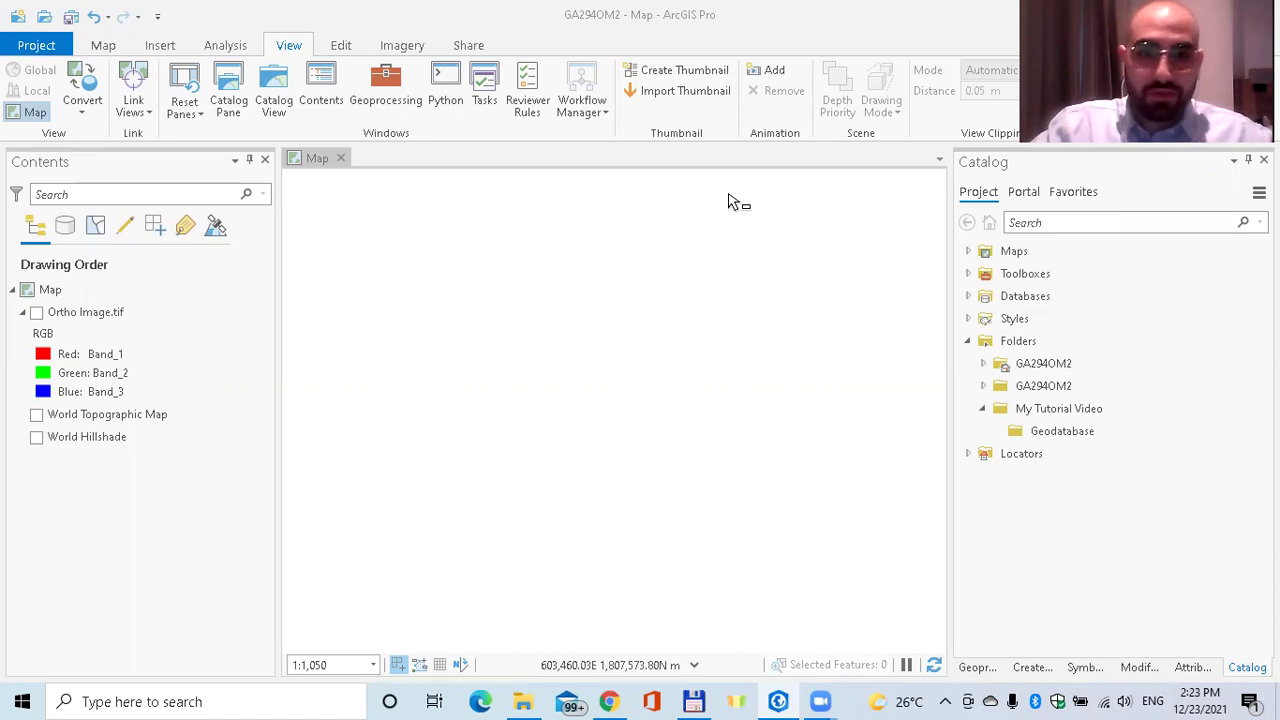
# Create a new file geodatabase inside the Geodatabase folder of My Tutorial Video.
pyautogui.click(1045, 433)
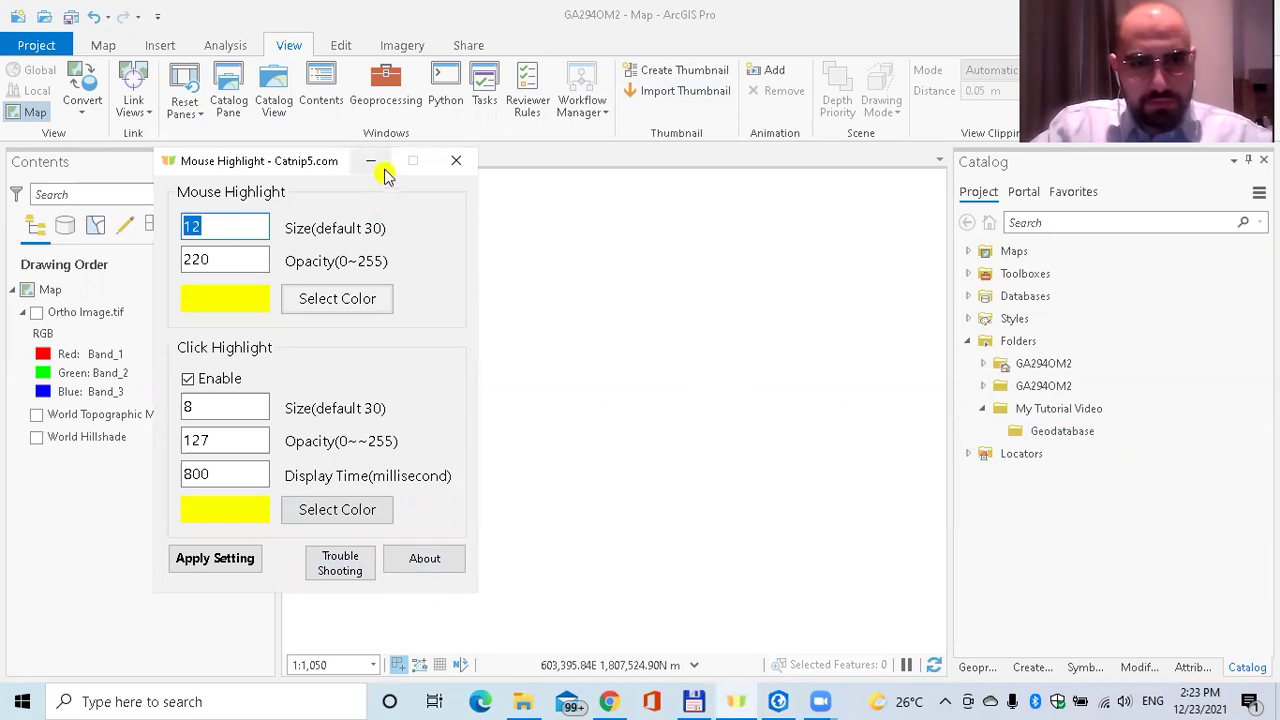
pyautogui.click(374, 162)
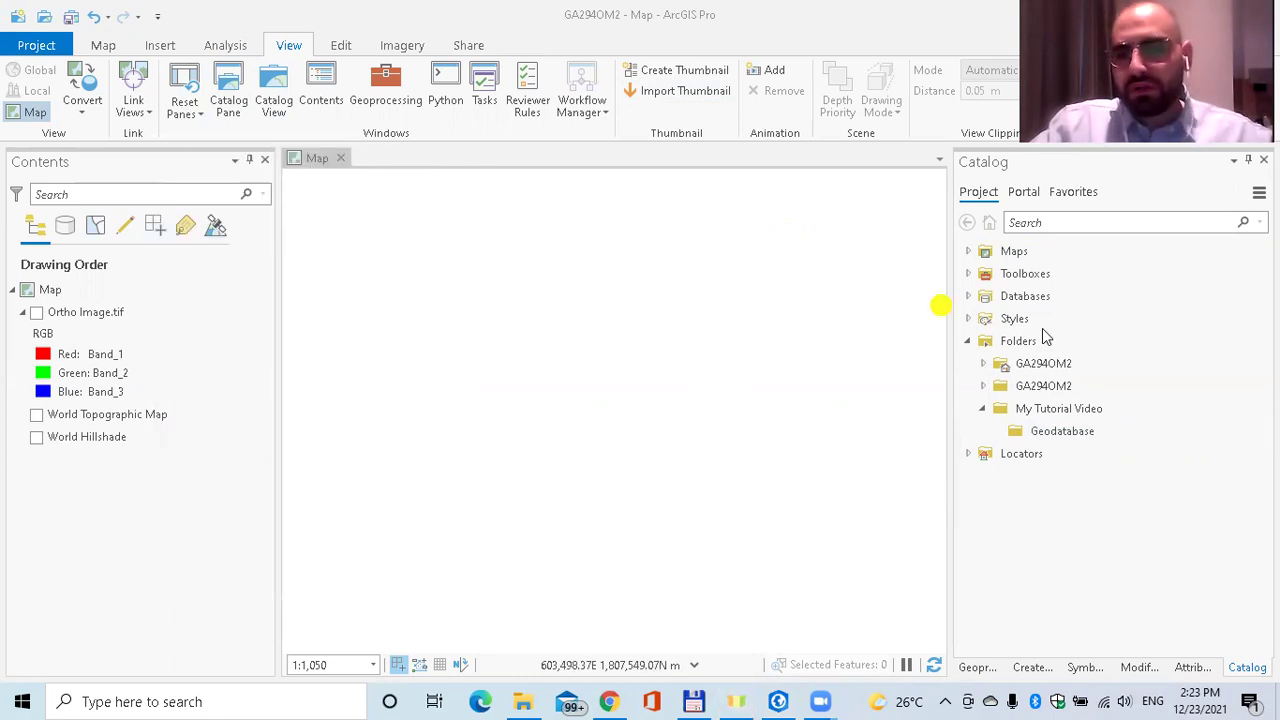
pyautogui.click(1118, 432)
pyautogui.rightClick(1118, 432)
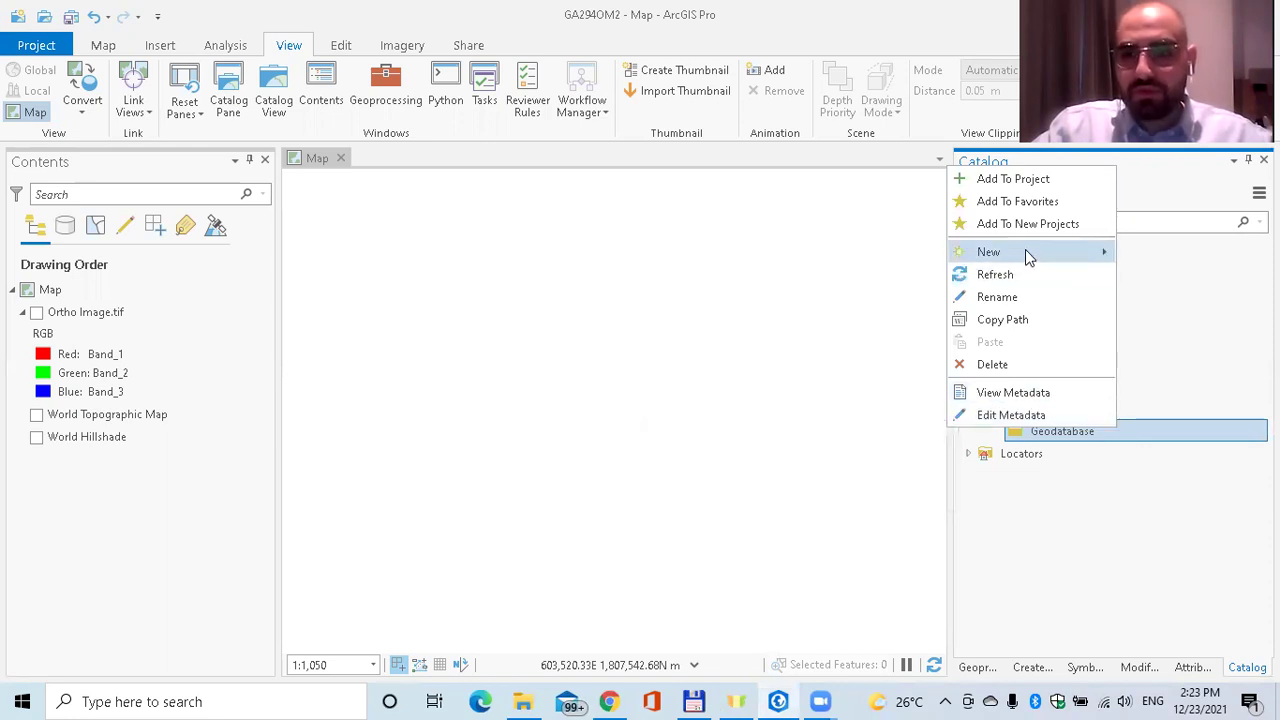
pyautogui.moveTo(1025, 255)
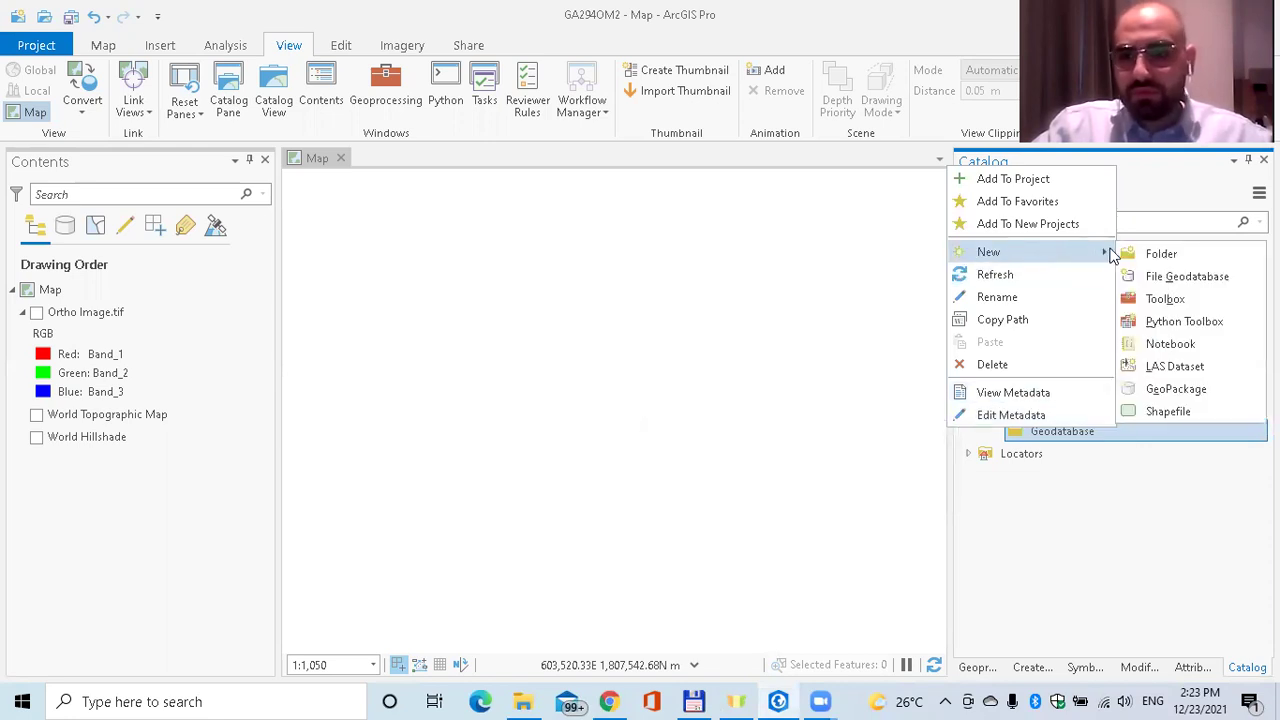
pyautogui.click(1194, 277)
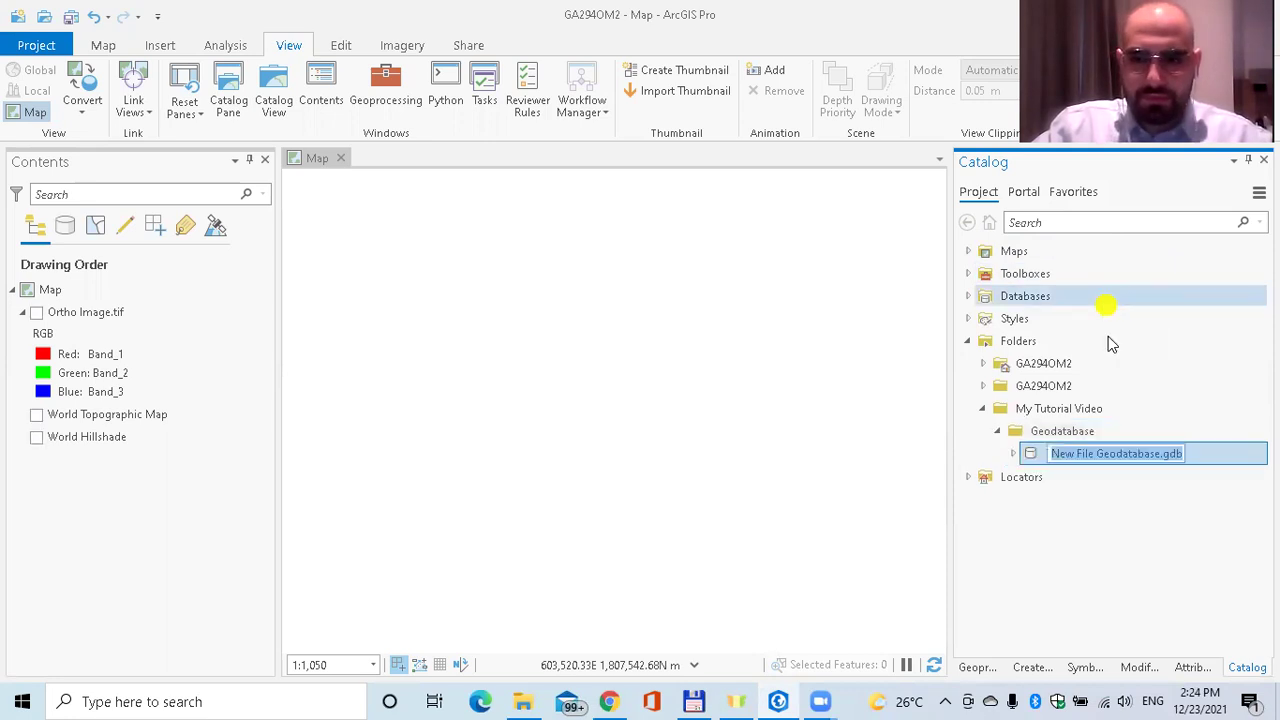
# Try to replace the new file geodatabase's default name with Geodatabase_Example.gdb.
pyautogui.click(1157, 455)
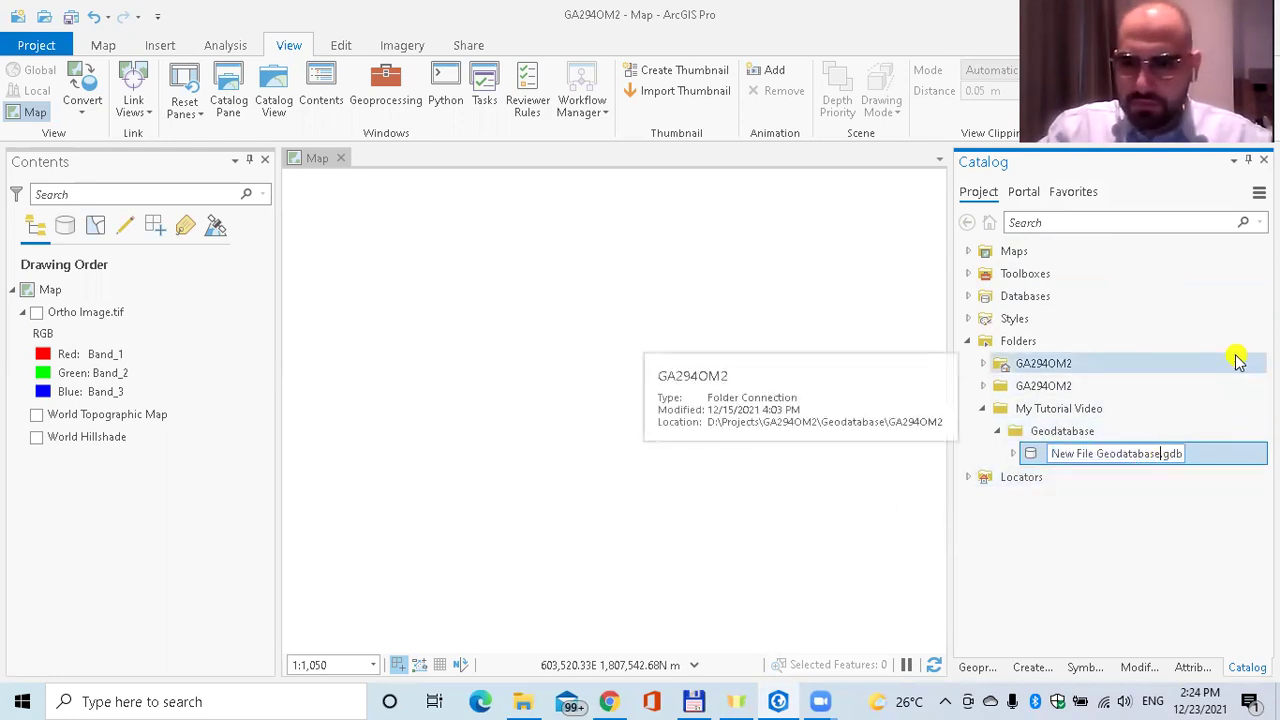
pyautogui.press('BackSpace')
pyautogui.press('BackSpace')
pyautogui.press('BackSpace')
pyautogui.press('BackSpace')
pyautogui.press('BackSpace')
pyautogui.press('BackSpace')
pyautogui.press('BackSpace')
pyautogui.press('BackSpace')
pyautogui.press('BackSpace')
pyautogui.press('BackSpace')
pyautogui.press('BackSpace')
pyautogui.press('BackSpace')
pyautogui.press('BackSpace')
pyautogui.press('BackSpace')
pyautogui.press('BackSpace')
pyautogui.press('BackSpace')
pyautogui.press('BackSpace')
pyautogui.press('BackSpace')
pyautogui.press('BackSpace')
pyautogui.press('BackSpace')
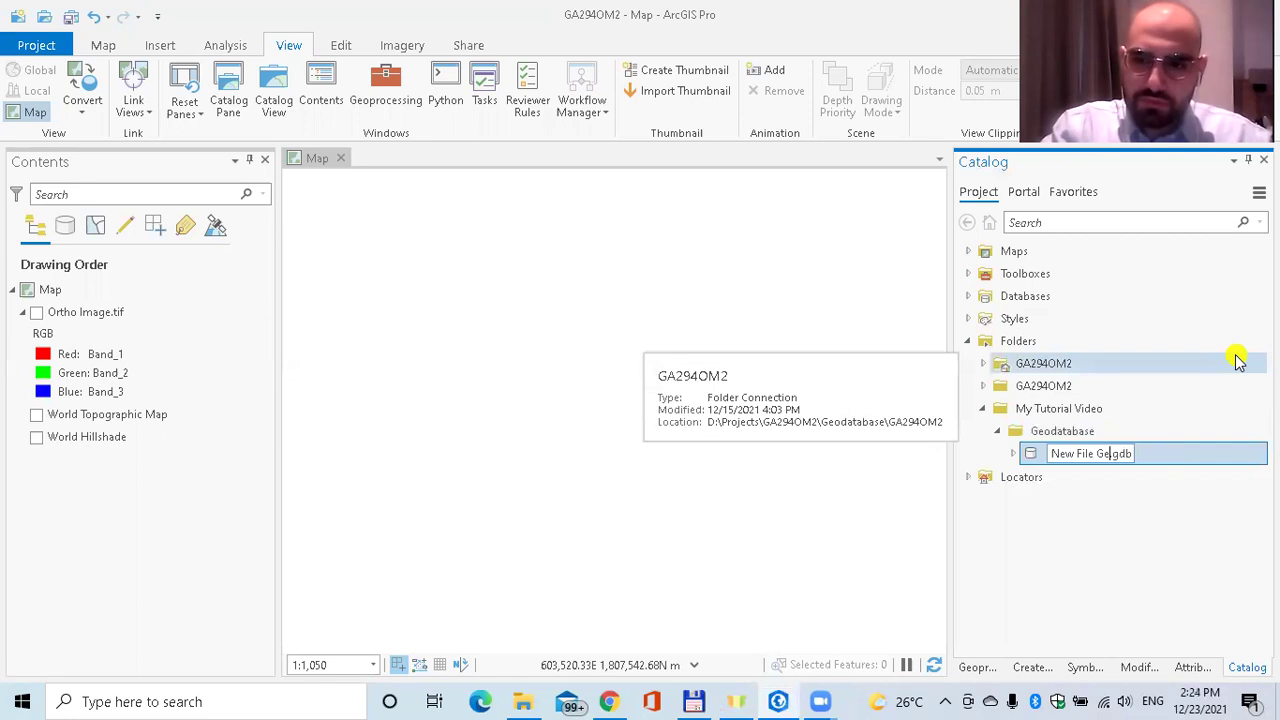
pyautogui.write('Geodat')
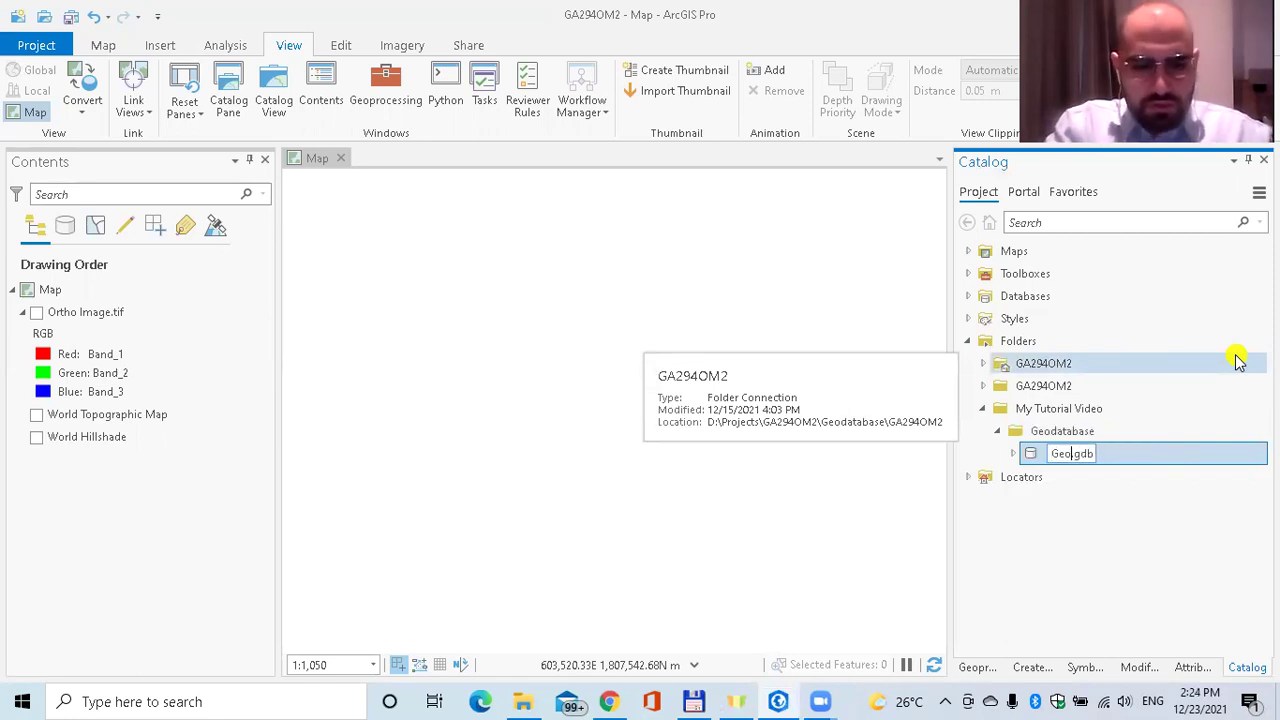
pyautogui.write('abase_E')
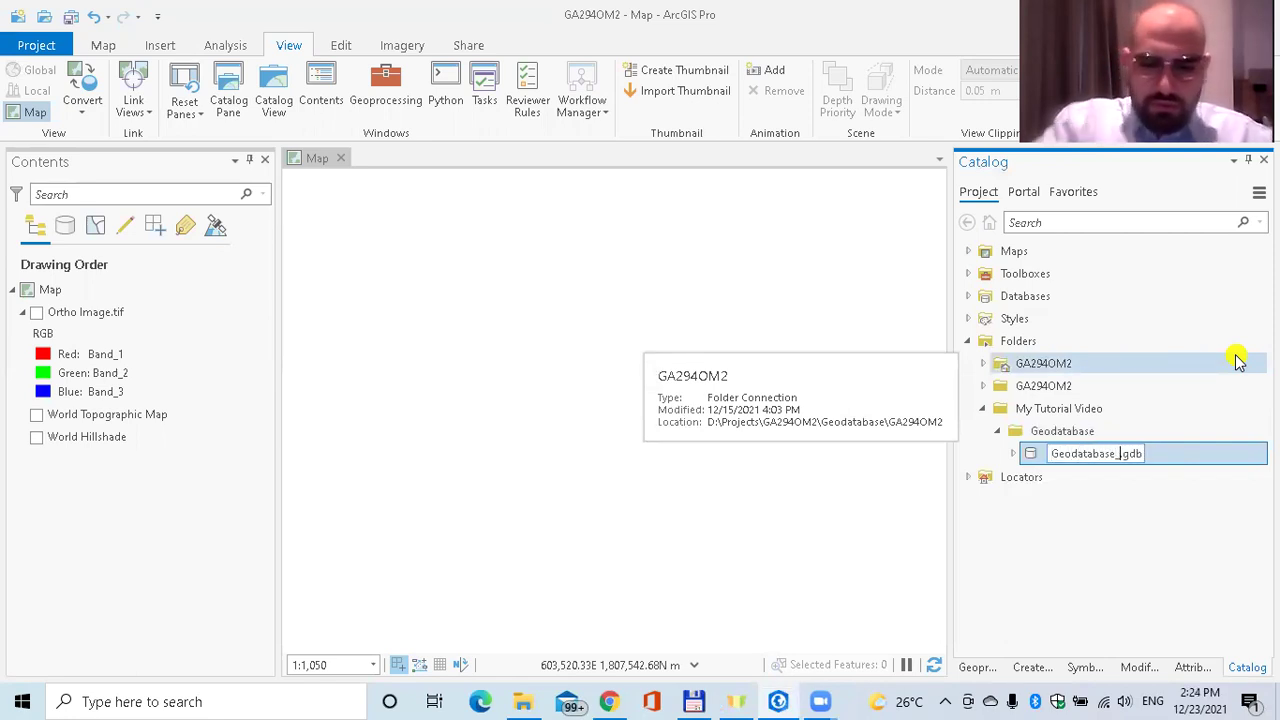
pyautogui.write('xample')
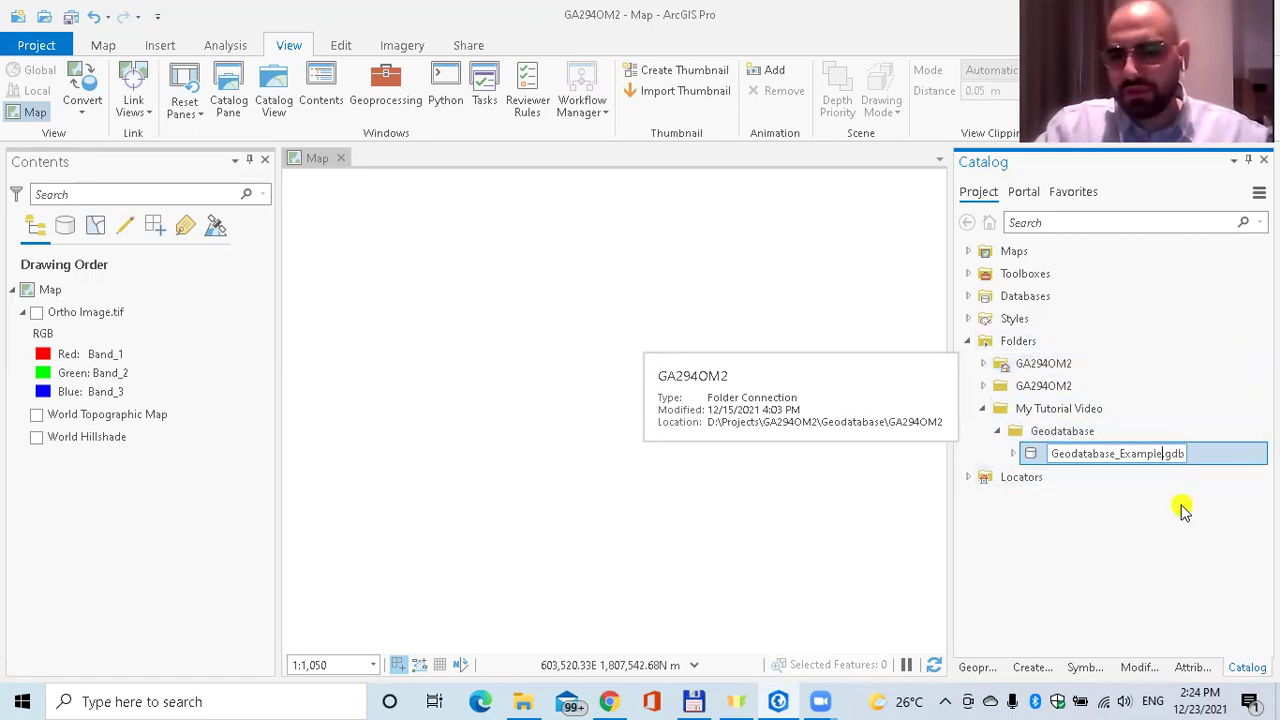
pyautogui.click(1211, 481)
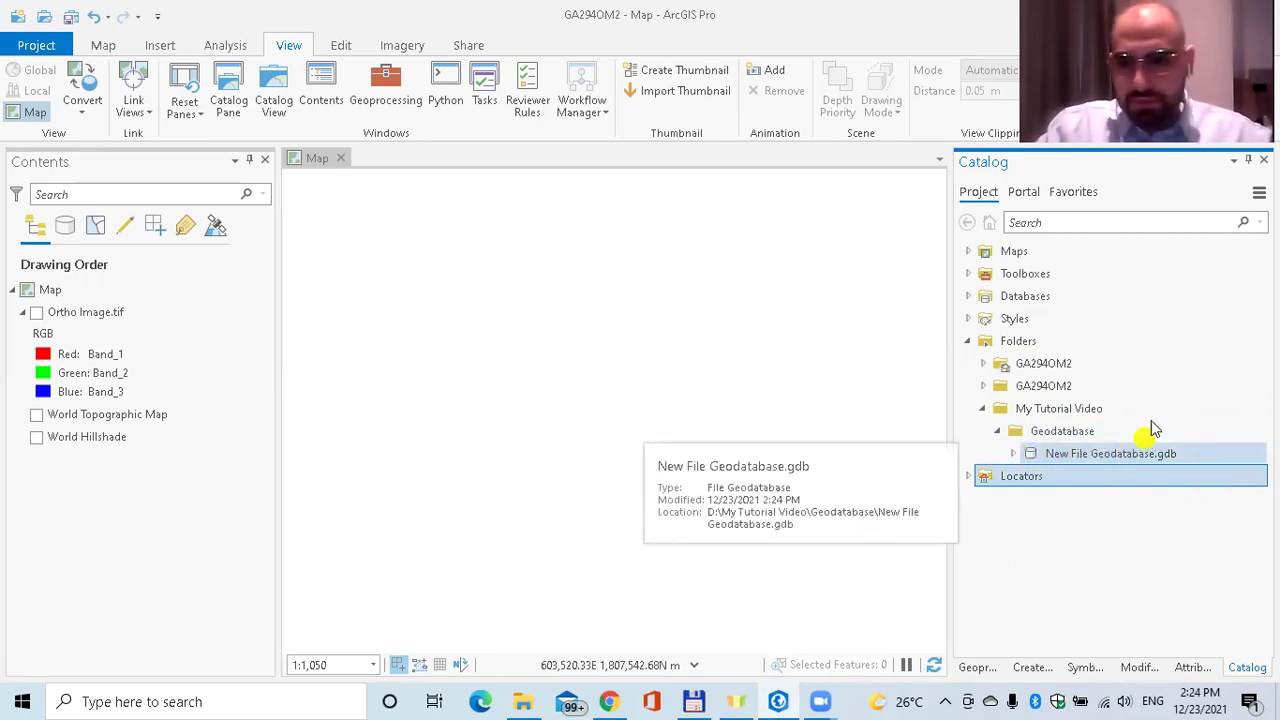
# Rename the new file geodatabase in the Geodatabase folder as Geodatabase_Example.gdb.
pyautogui.click(1134, 455)
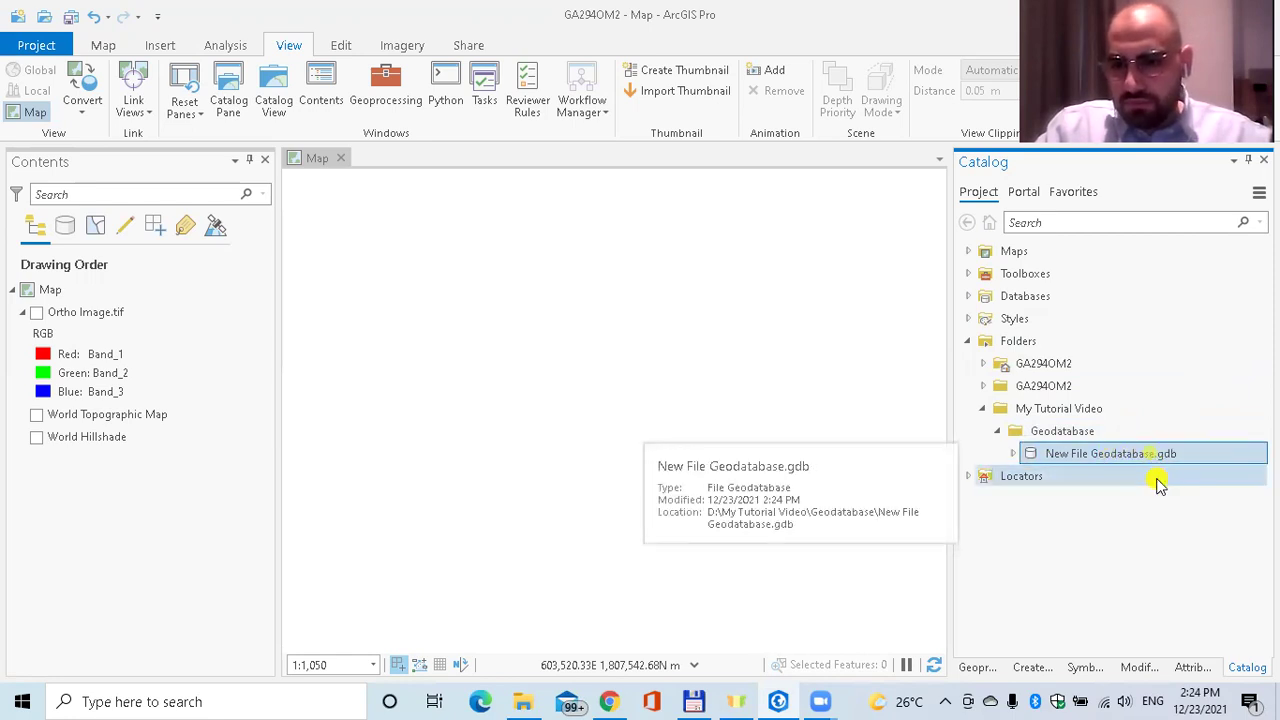
pyautogui.click(1157, 452)
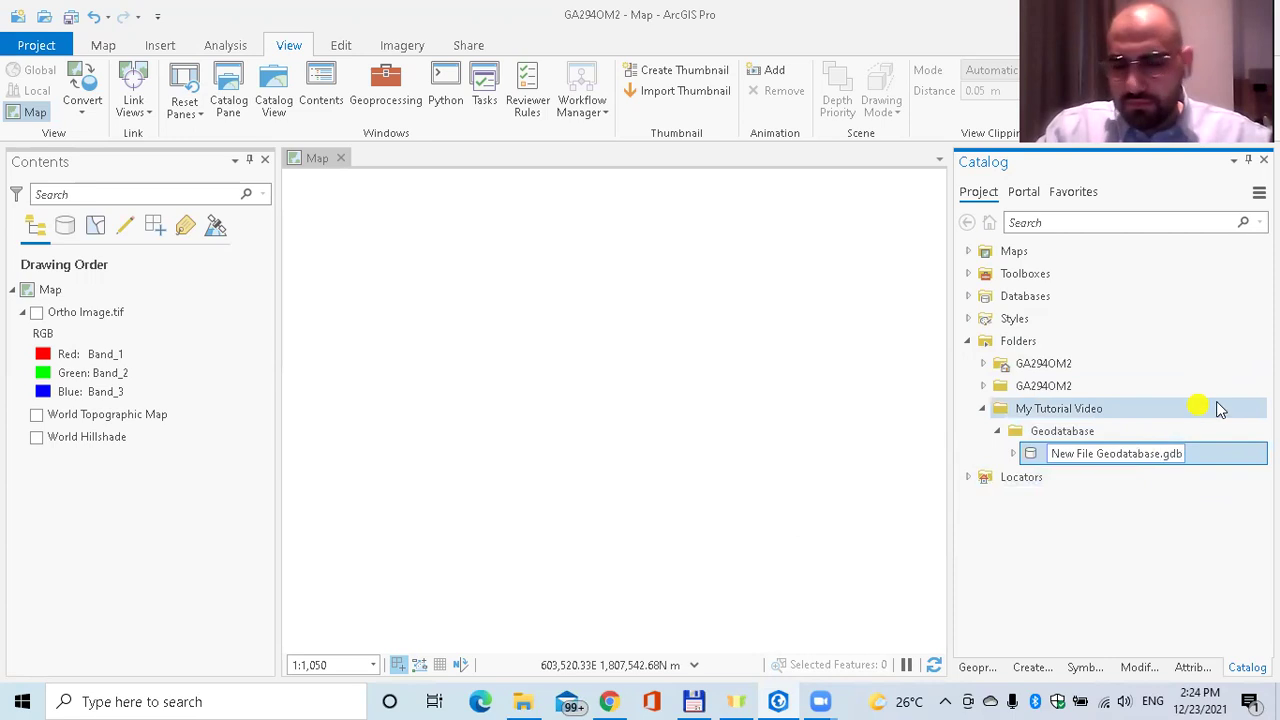
pyautogui.press('Left')
pyautogui.press('Left')
pyautogui.press('Left')
pyautogui.press('Left')
pyautogui.press('Left')
pyautogui.press('Left')
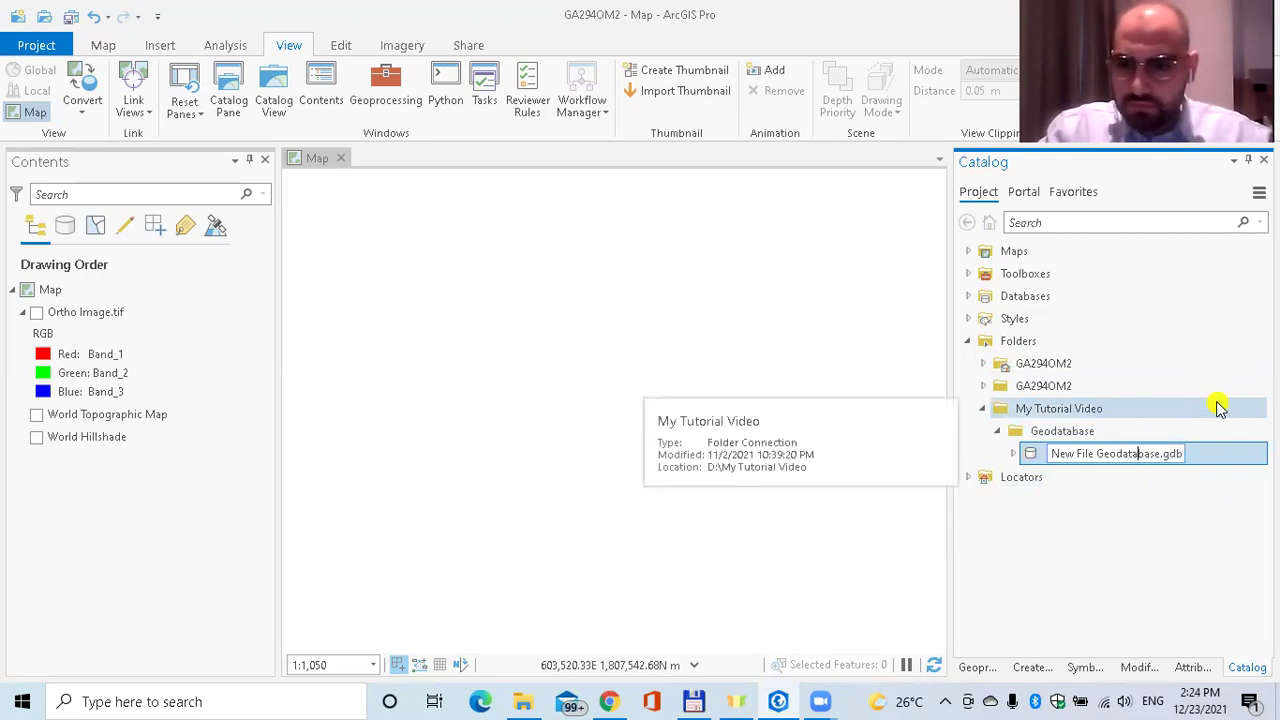
pyautogui.press('BackSpace')
pyautogui.press('BackSpace')
pyautogui.press('BackSpace')
pyautogui.press('BackSpace')
pyautogui.press('BackSpace')
pyautogui.press('BackSpace')
pyautogui.press('BackSpace')
pyautogui.press('BackSpace')
pyautogui.press('BackSpace')
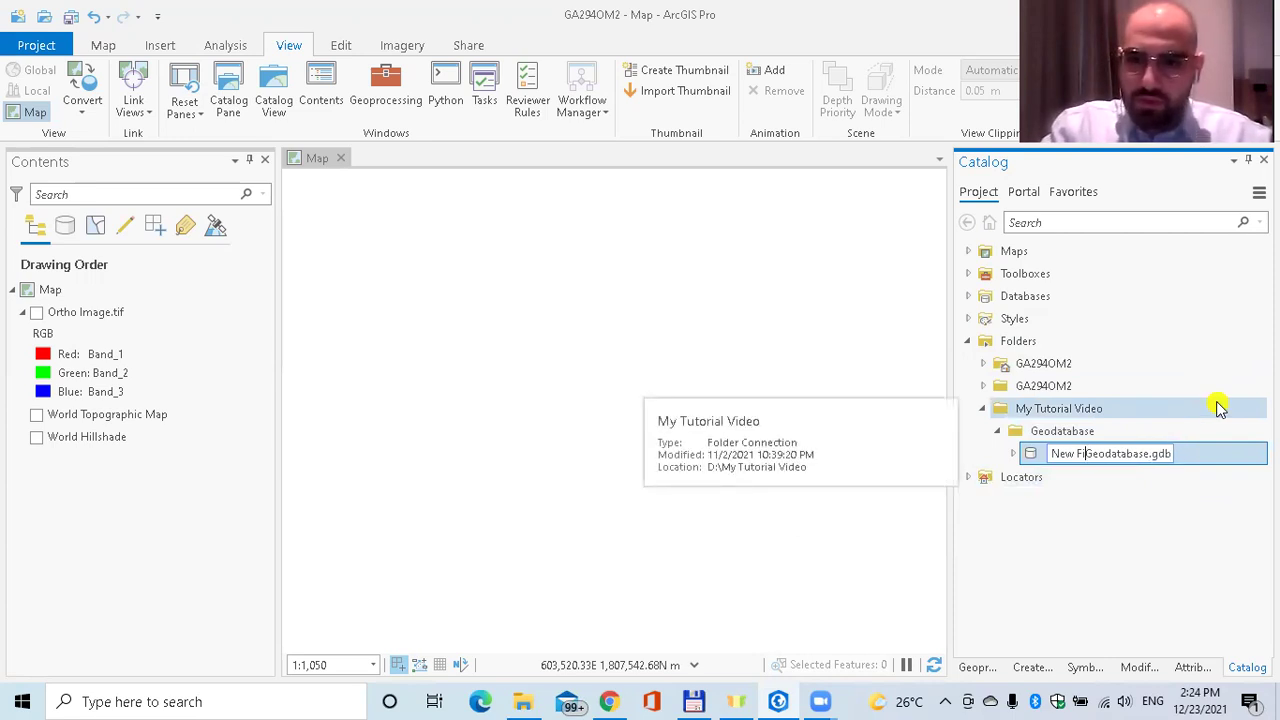
pyautogui.press('Right')
pyautogui.press('Right')
pyautogui.press('Right')
pyautogui.press('Right')
pyautogui.press('Right')
pyautogui.press('Right')
pyautogui.press('Right')
pyautogui.press('Right')
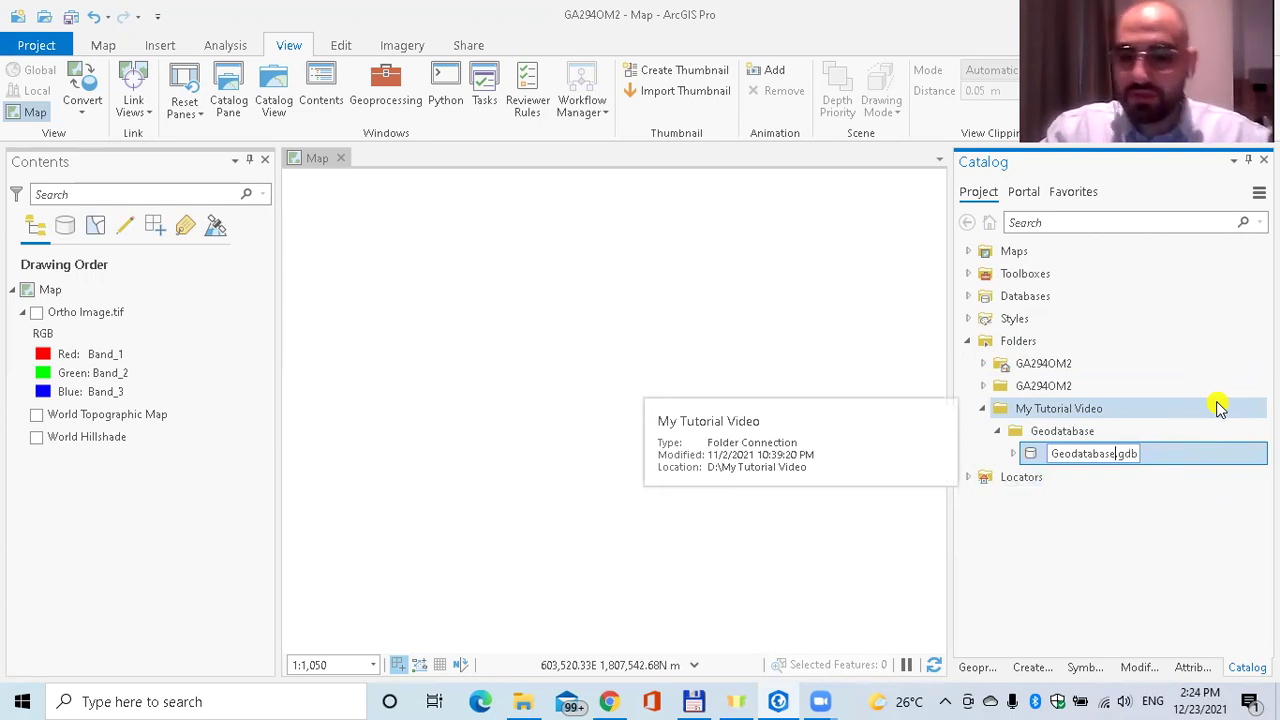
pyautogui.write('_Exam')
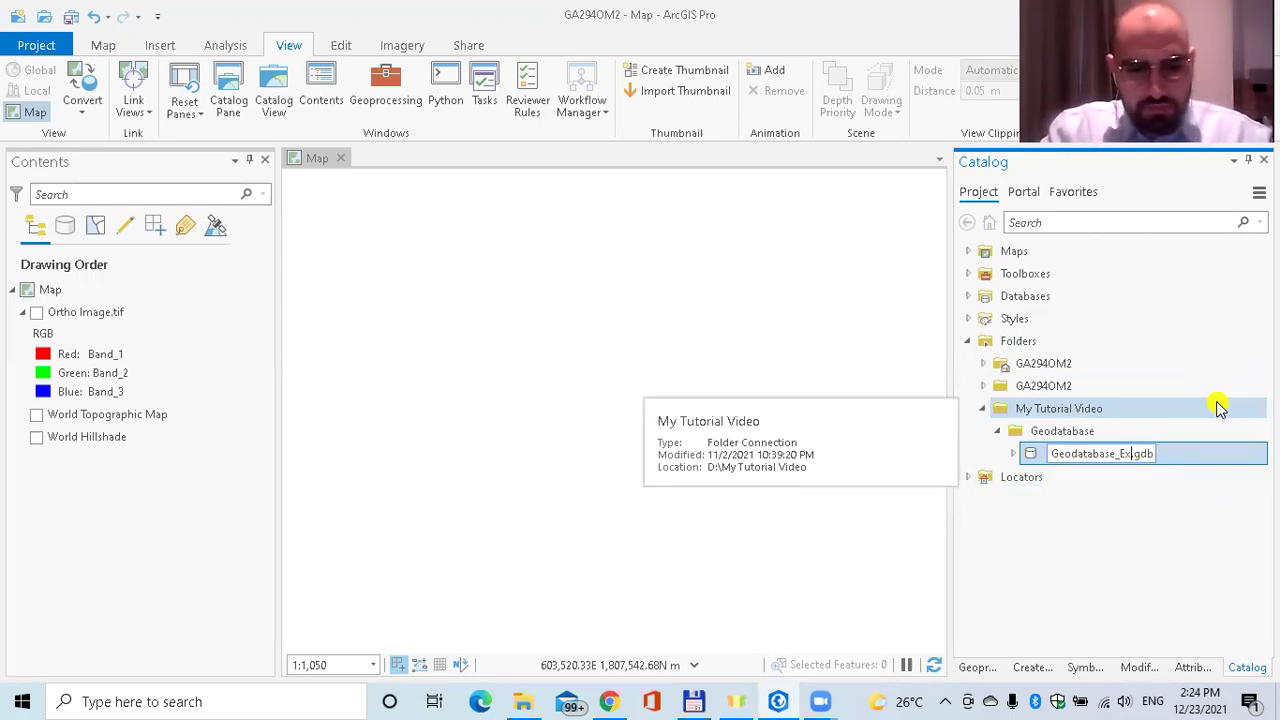
pyautogui.write('ple')
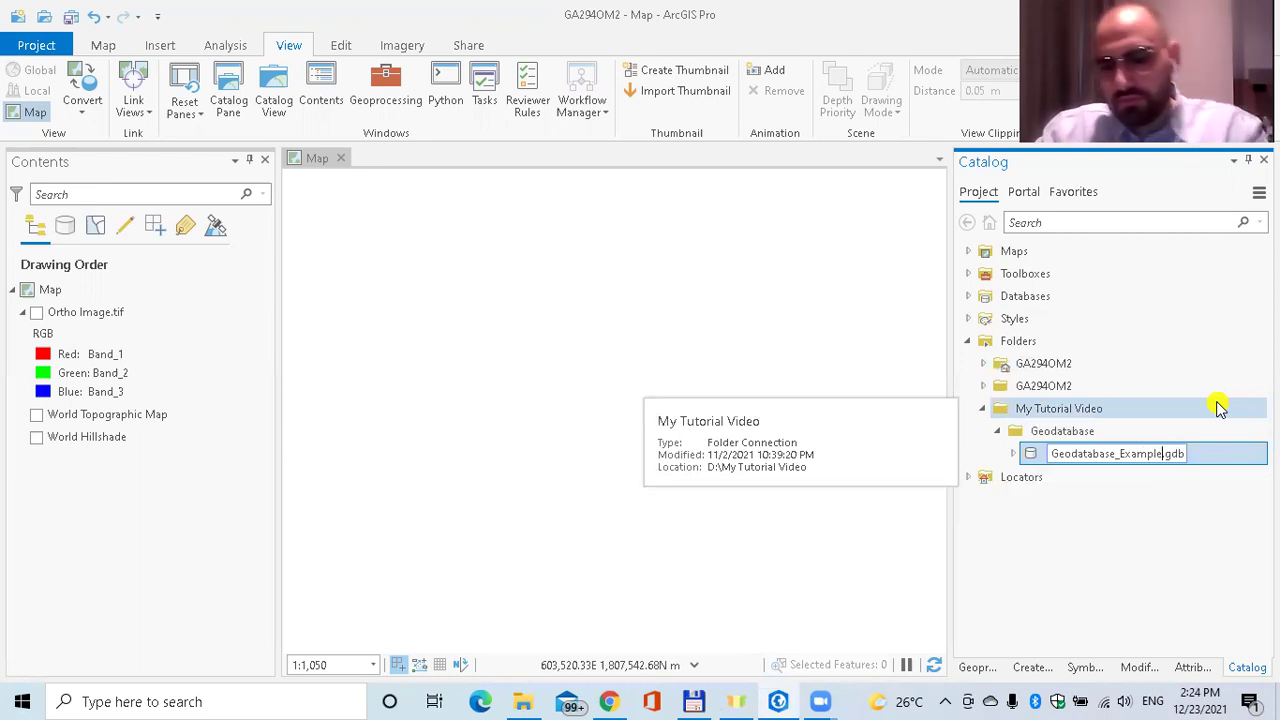
pyautogui.press('Return')
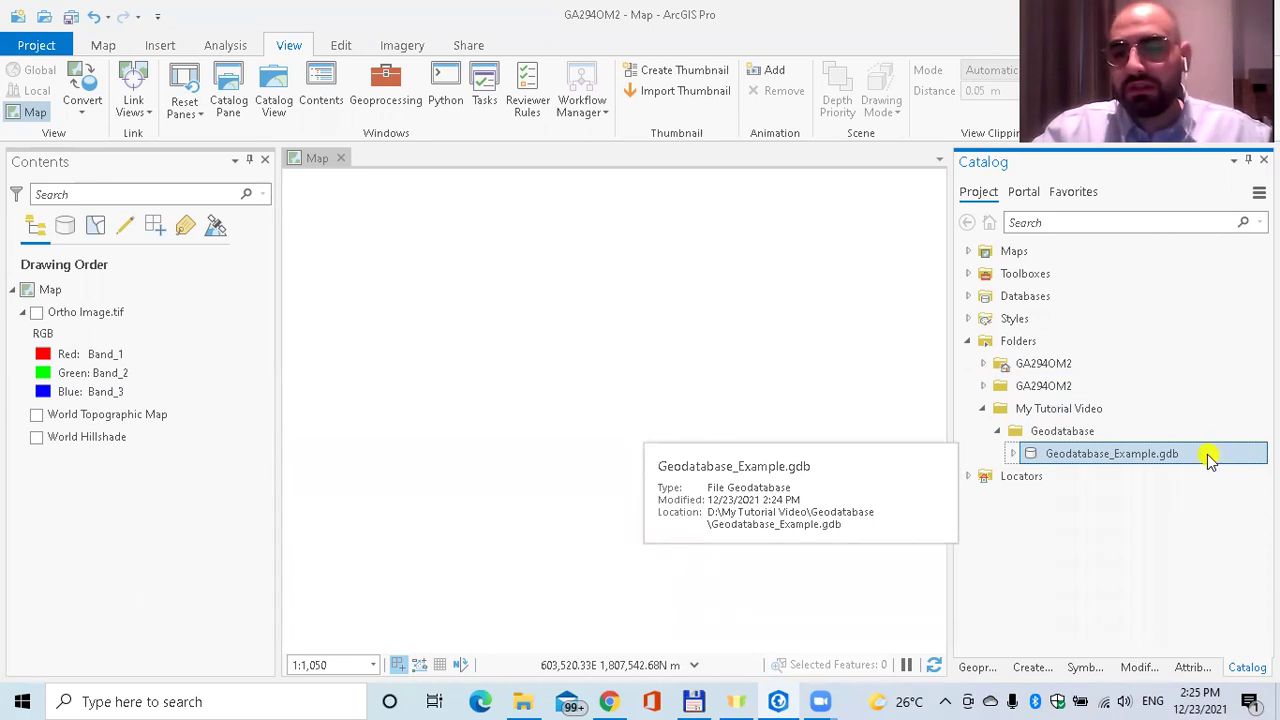
# Open the Create Feature Dataset tool for Geodatabase_Example.gdb, ready for entering the dataset name.
pyautogui.rightClick(1210, 457)
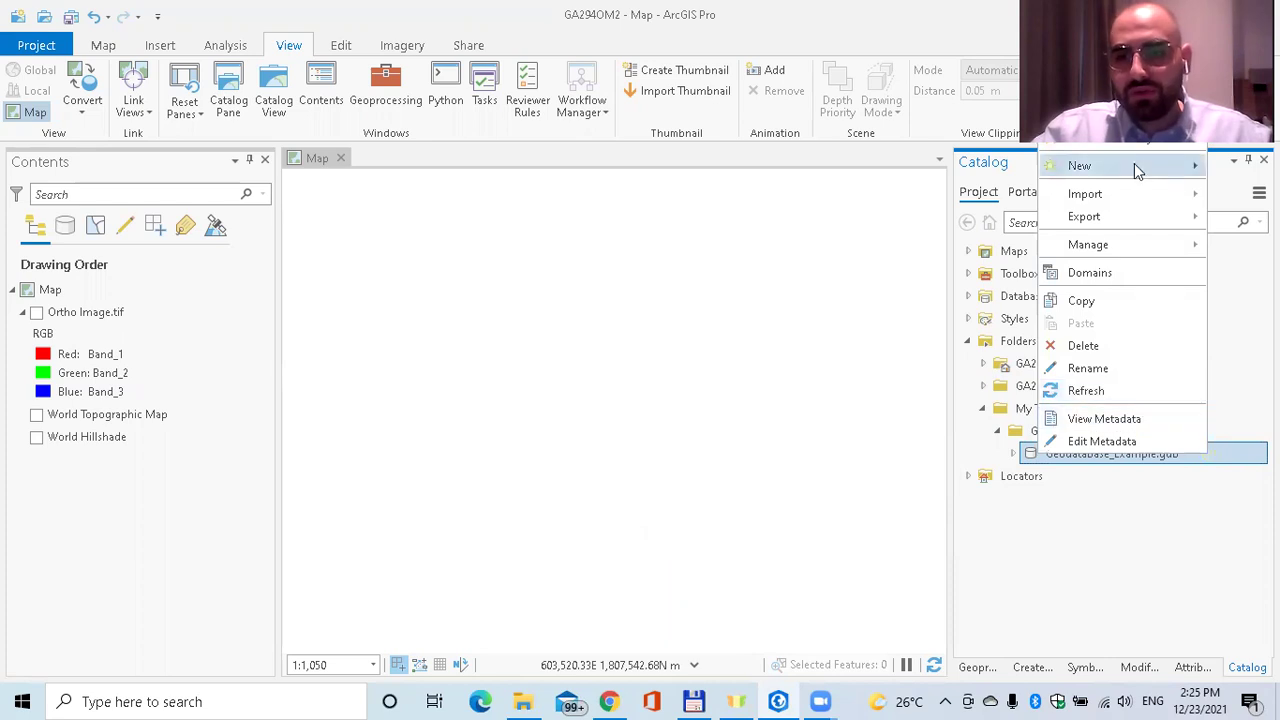
pyautogui.moveTo(1136, 170)
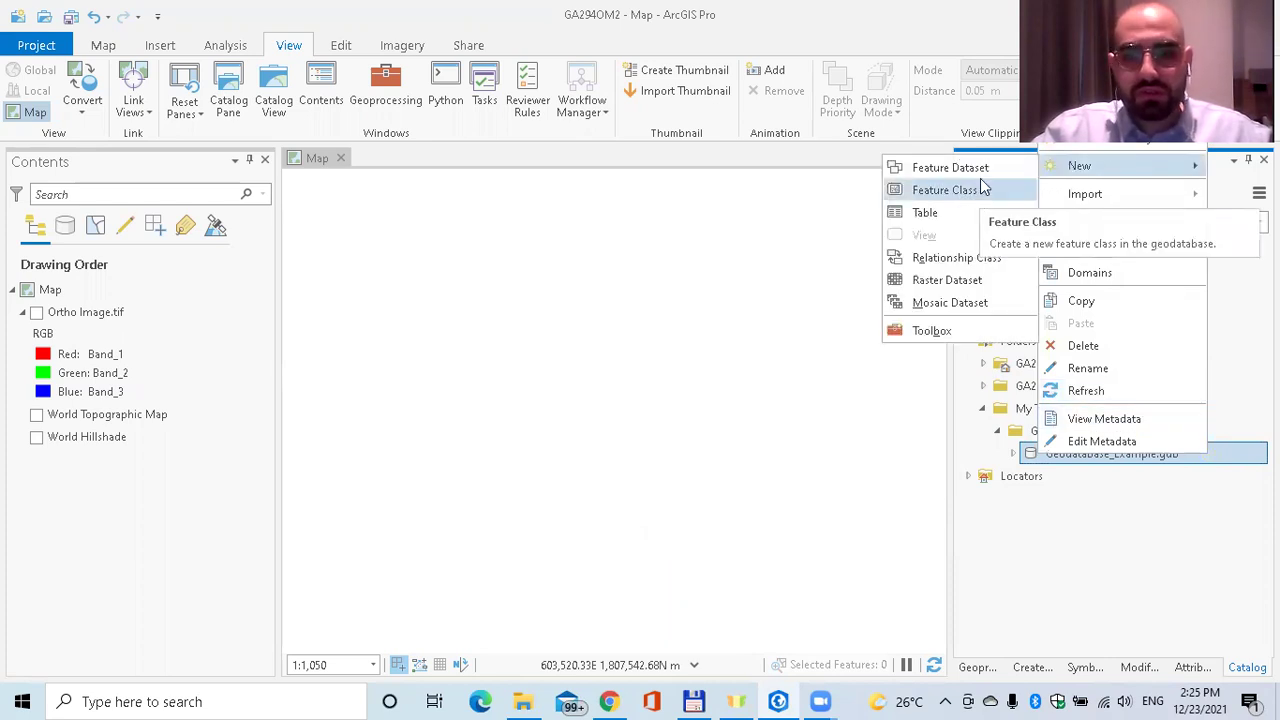
pyautogui.click(950, 168)
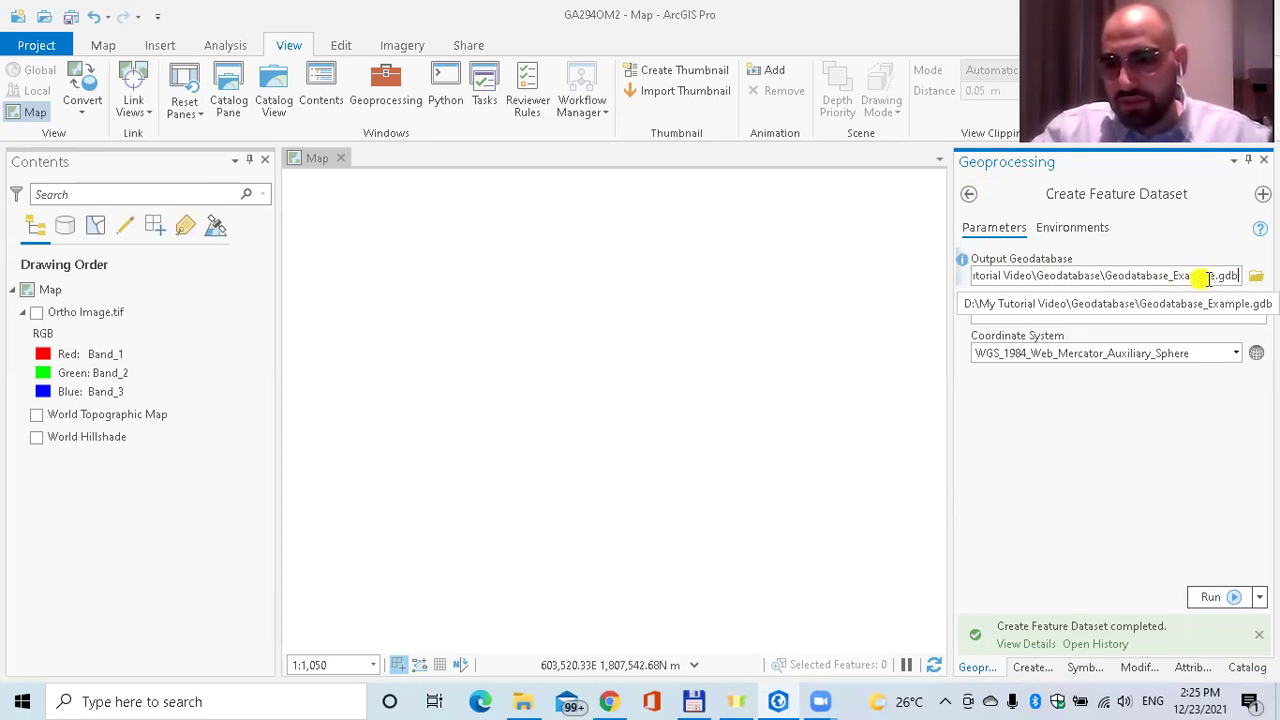
pyautogui.click(1045, 312)
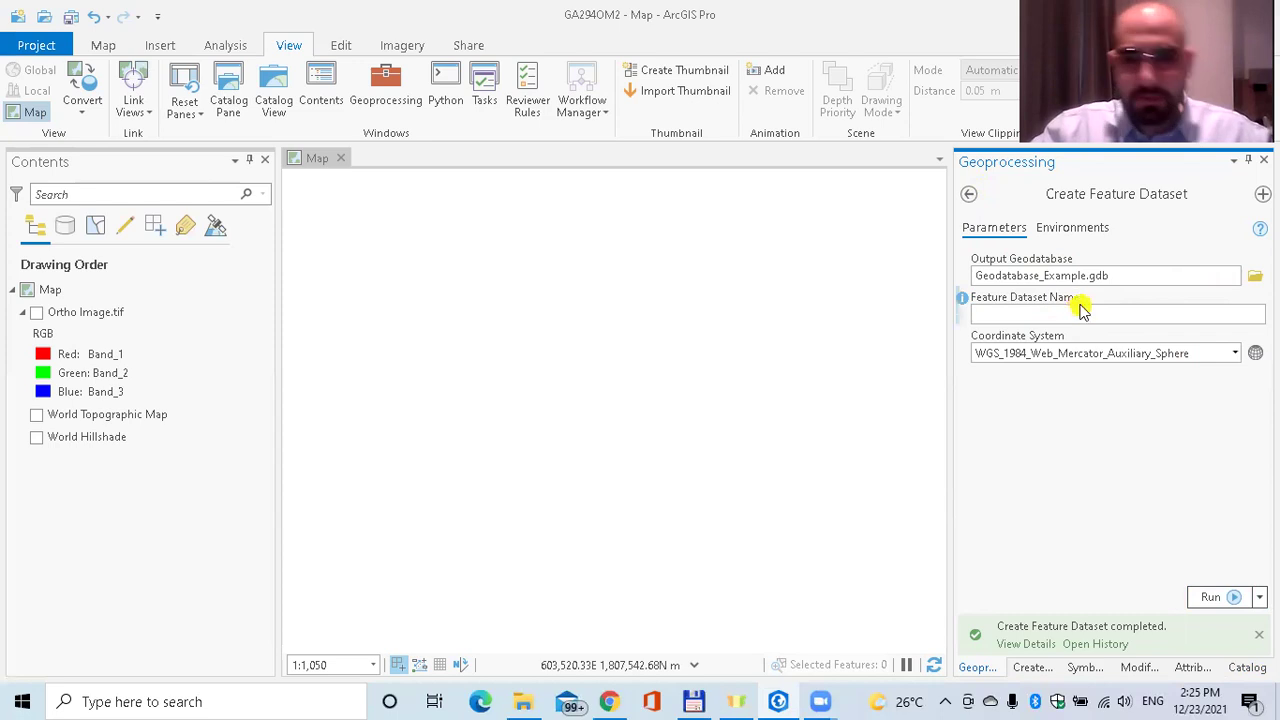
pyautogui.write('Data')
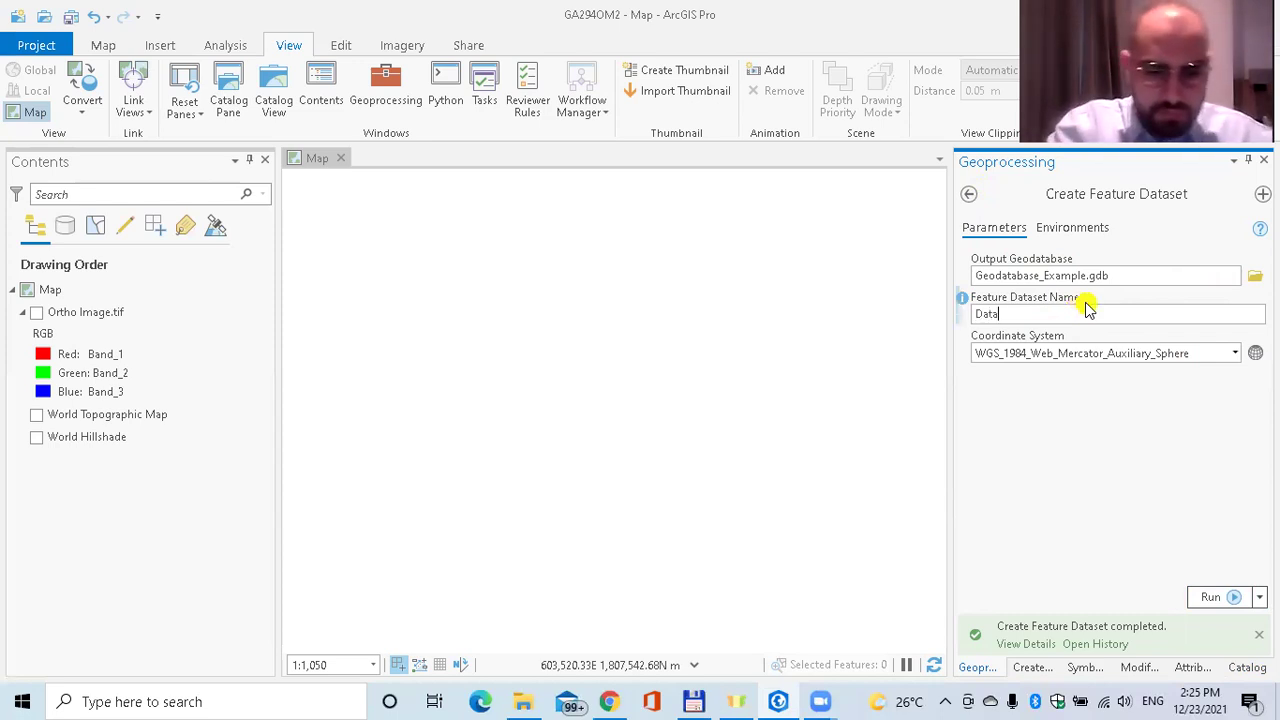
pyautogui.write('set')
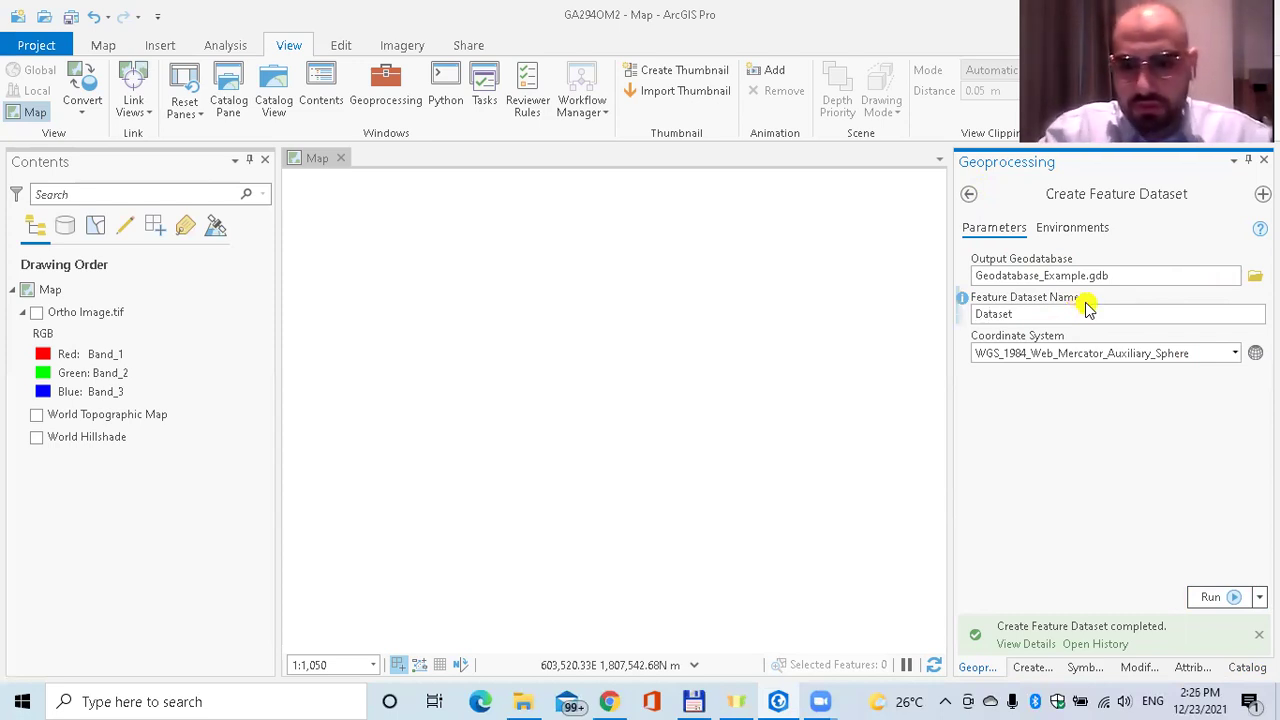
pyautogui.press('BackSpace')
pyautogui.press('BackSpace')
pyautogui.press('BackSpace')
pyautogui.press('BackSpace')
pyautogui.press('BackSpace')
pyautogui.press('BackSpace')
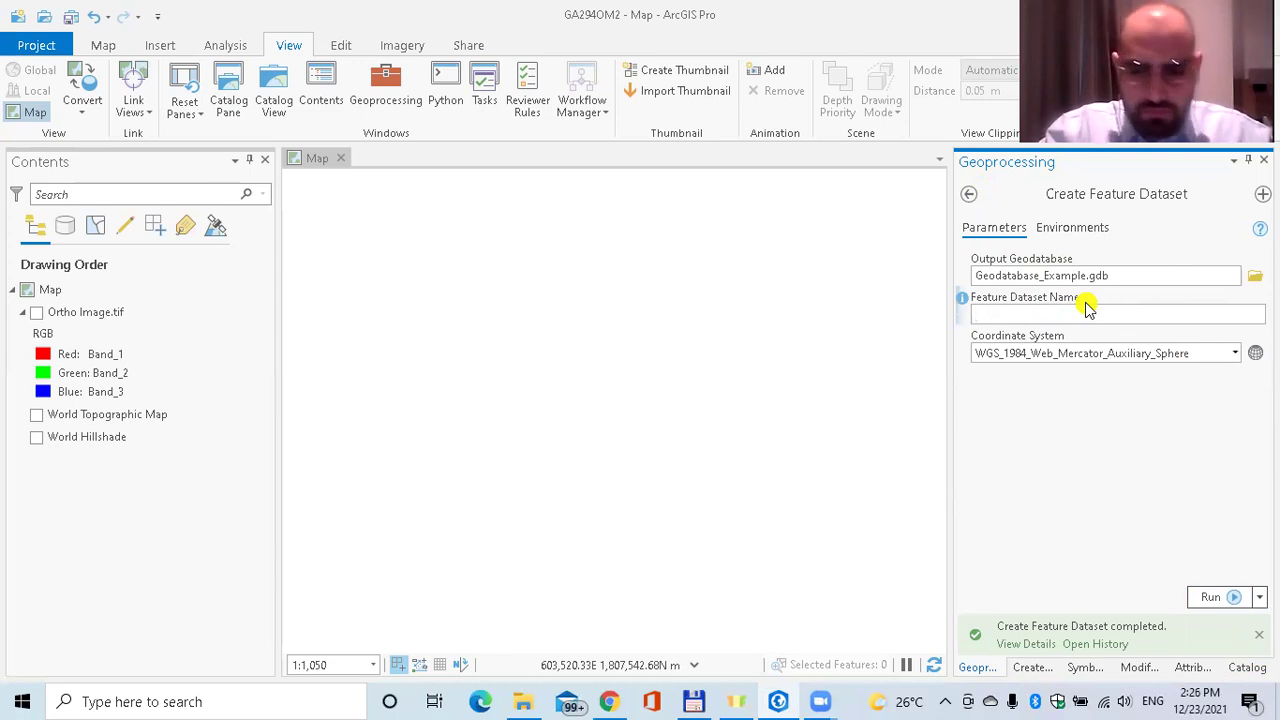
# Name the feature dataset Roads_Examples.
pyautogui.write('Road')
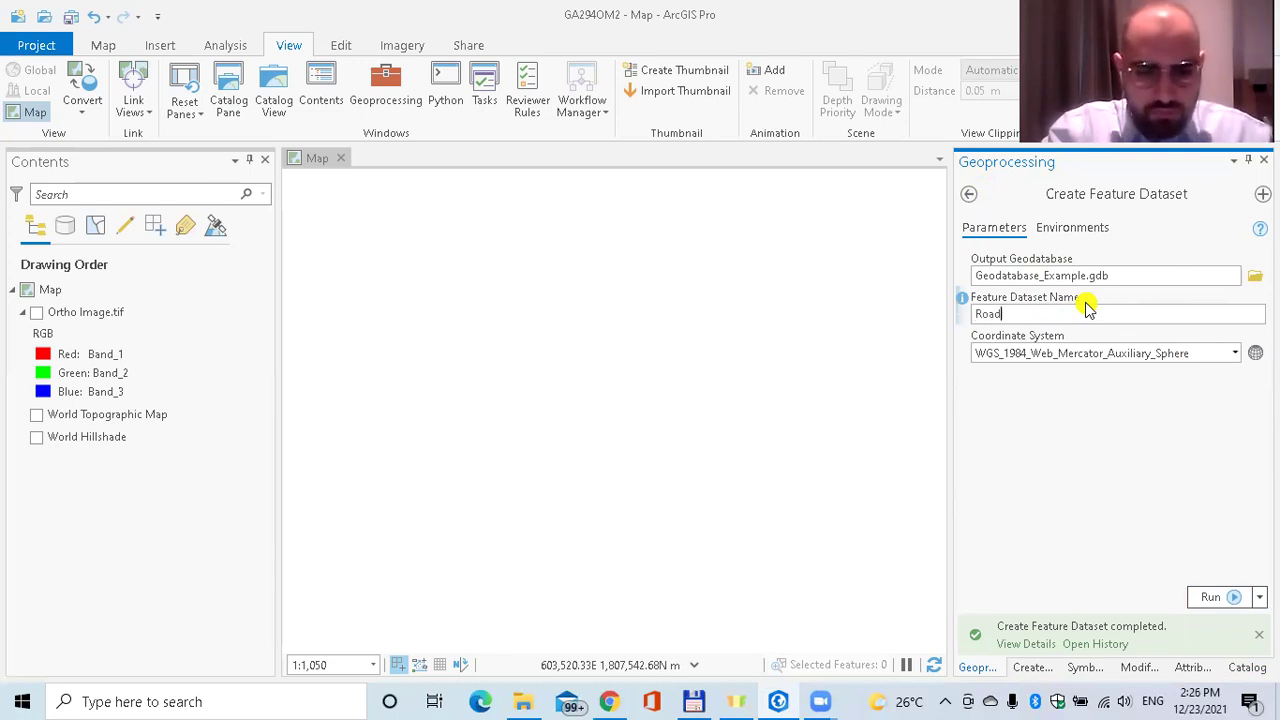
pyautogui.write('s_E')
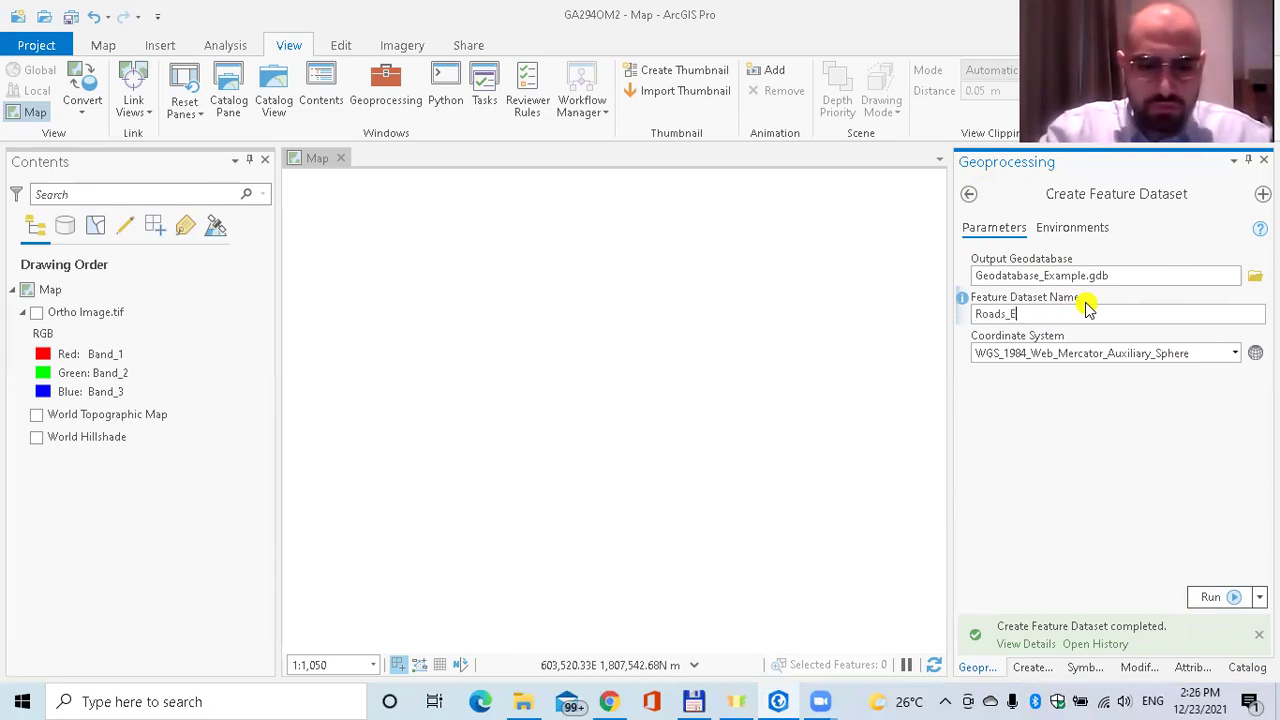
pyautogui.write('xamples')
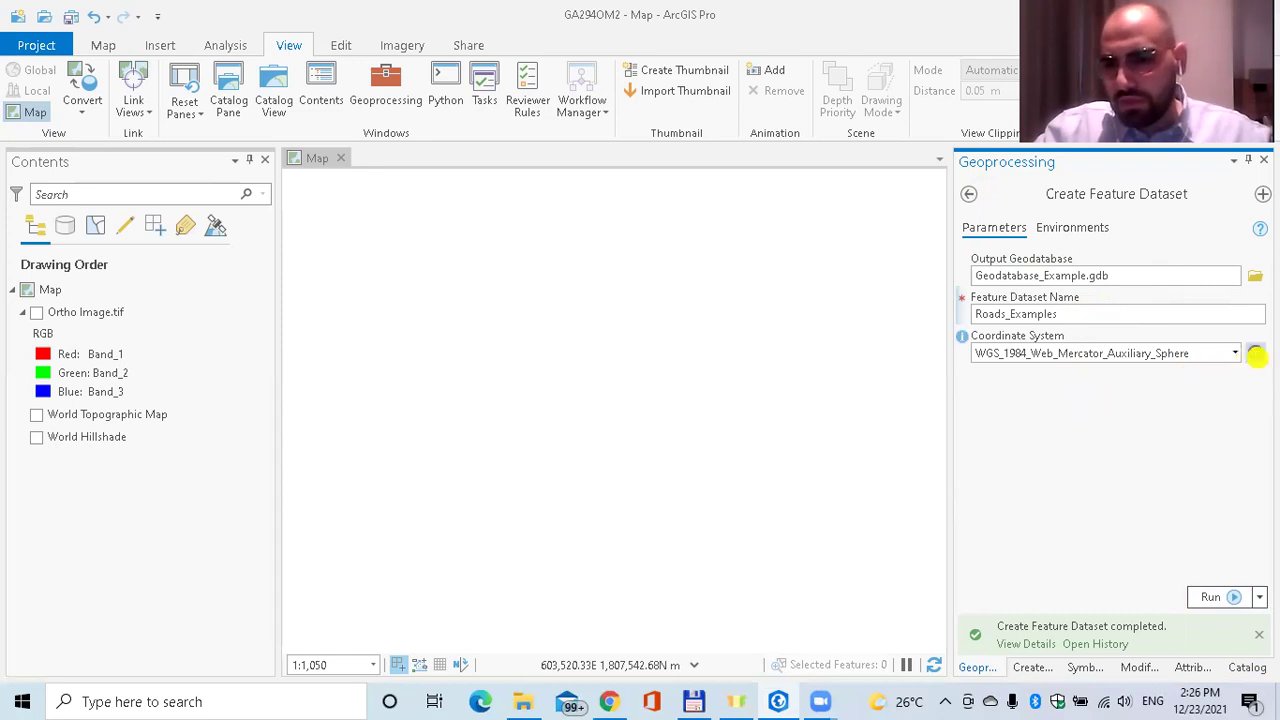
# Set the feature dataset's XY coordinate system to WGS 1984 from the favorites and create the dataset.
pyautogui.click(1255, 355)
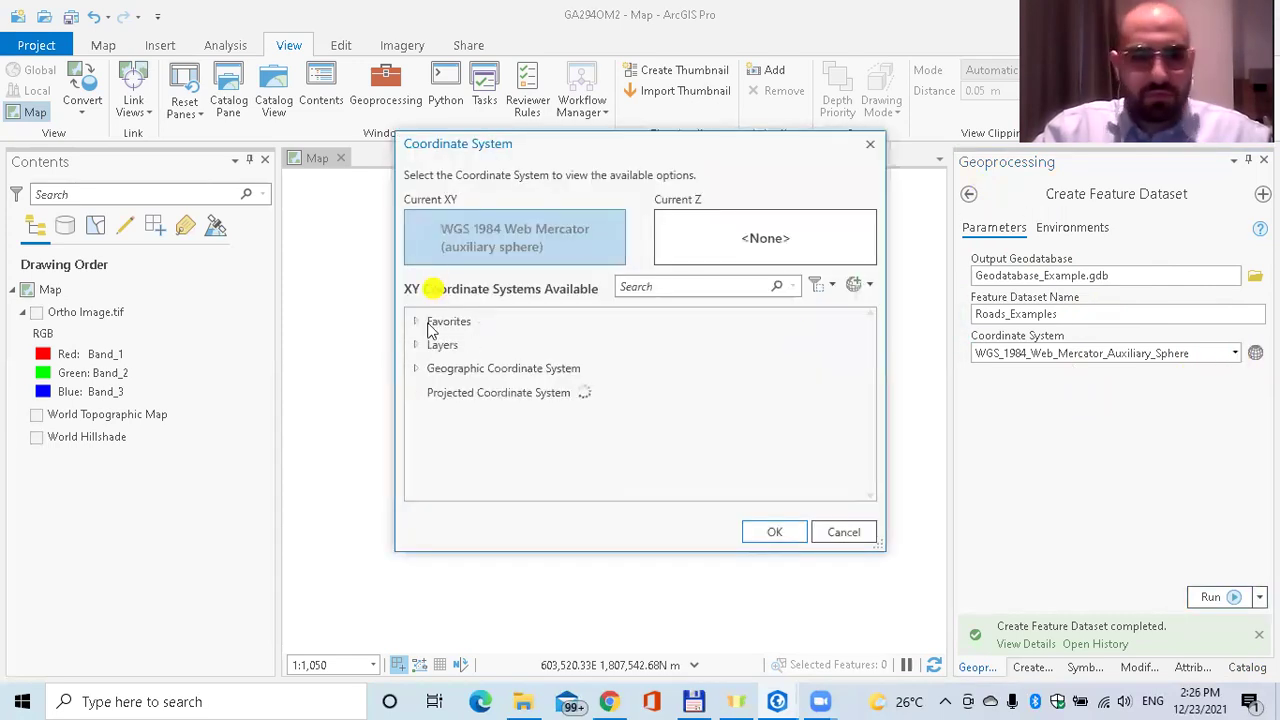
pyautogui.click(414, 322)
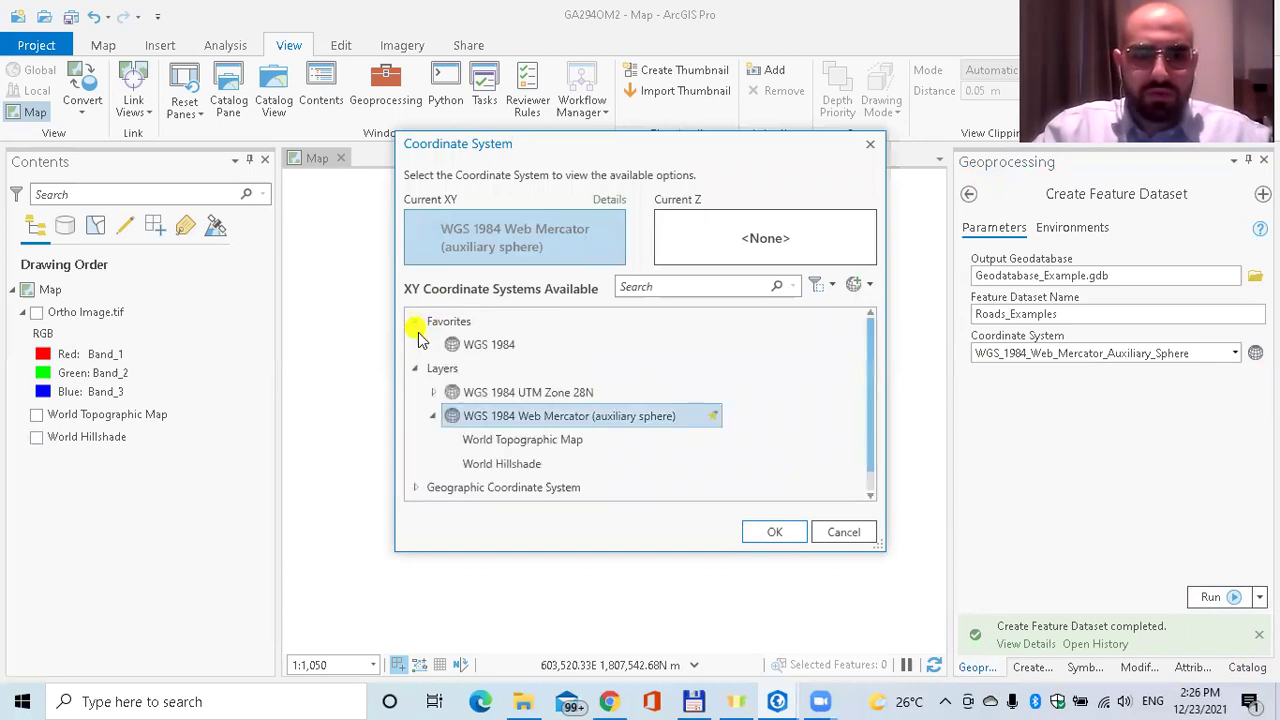
pyautogui.click(510, 348)
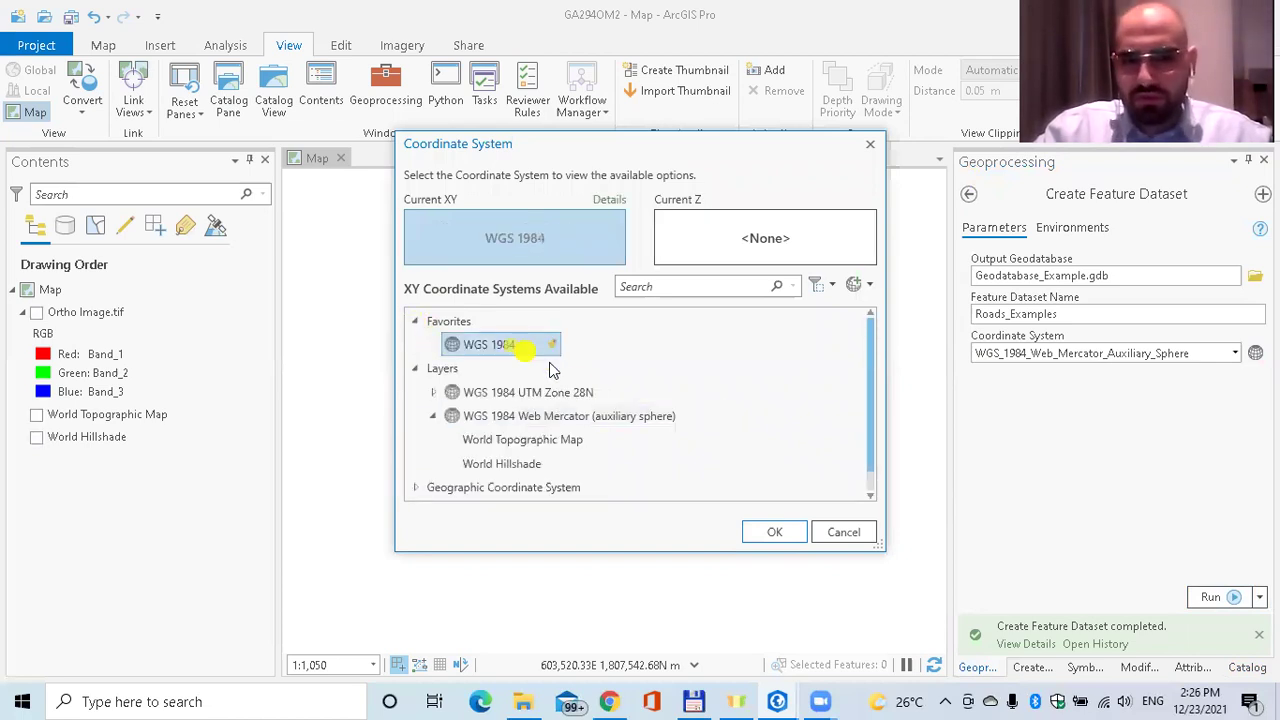
pyautogui.click(767, 536)
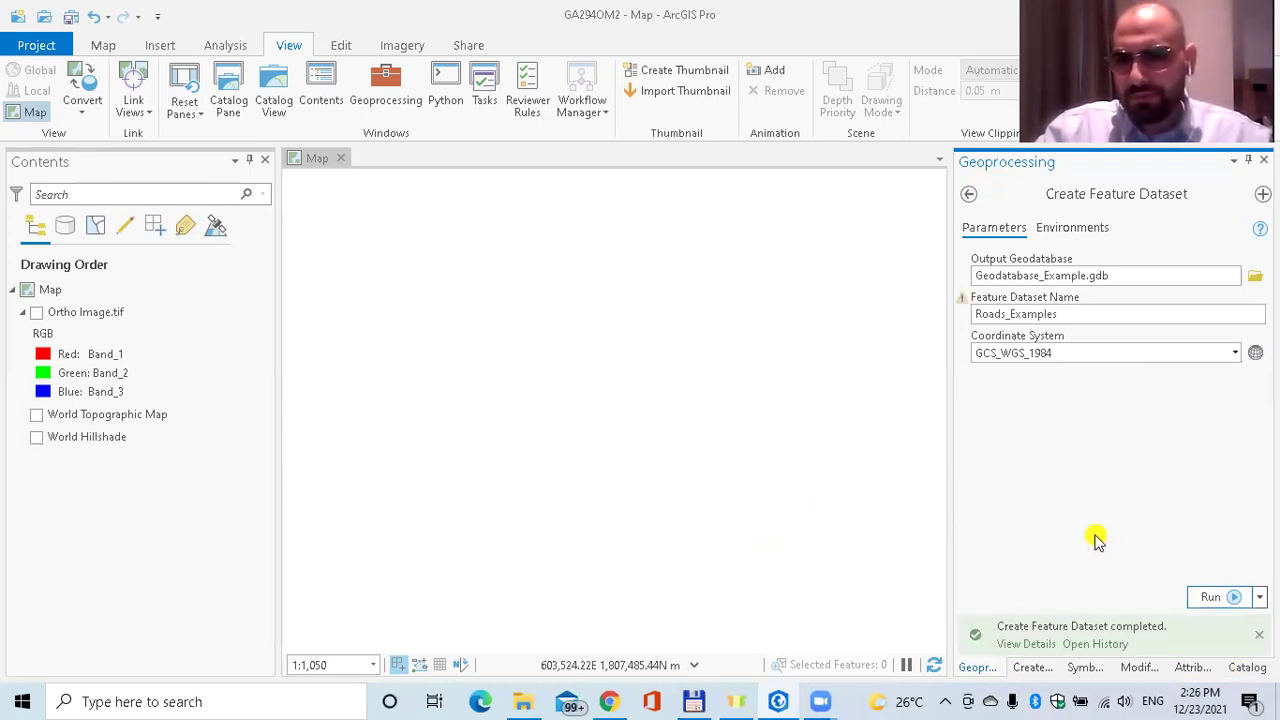
# Expand Geodatabase_Example.gdb in the project catalog to view the feature dataset in it.
pyautogui.click(1245, 667)
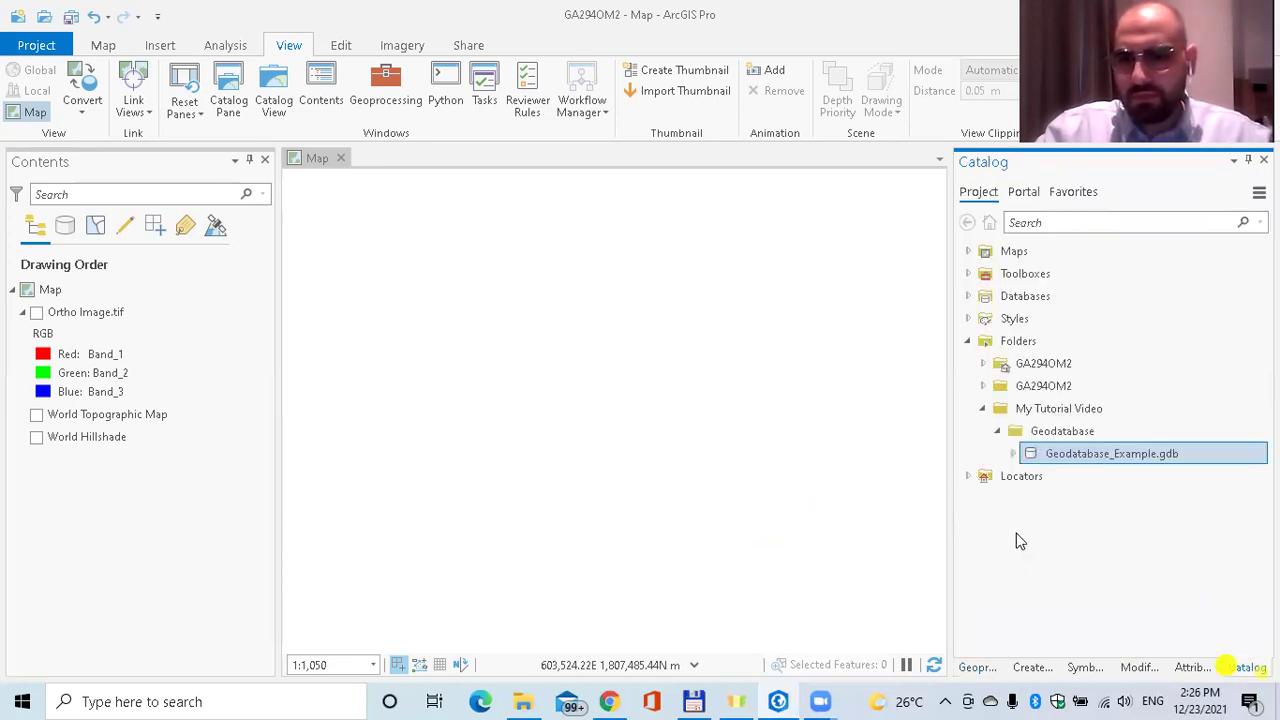
pyautogui.click(1015, 455)
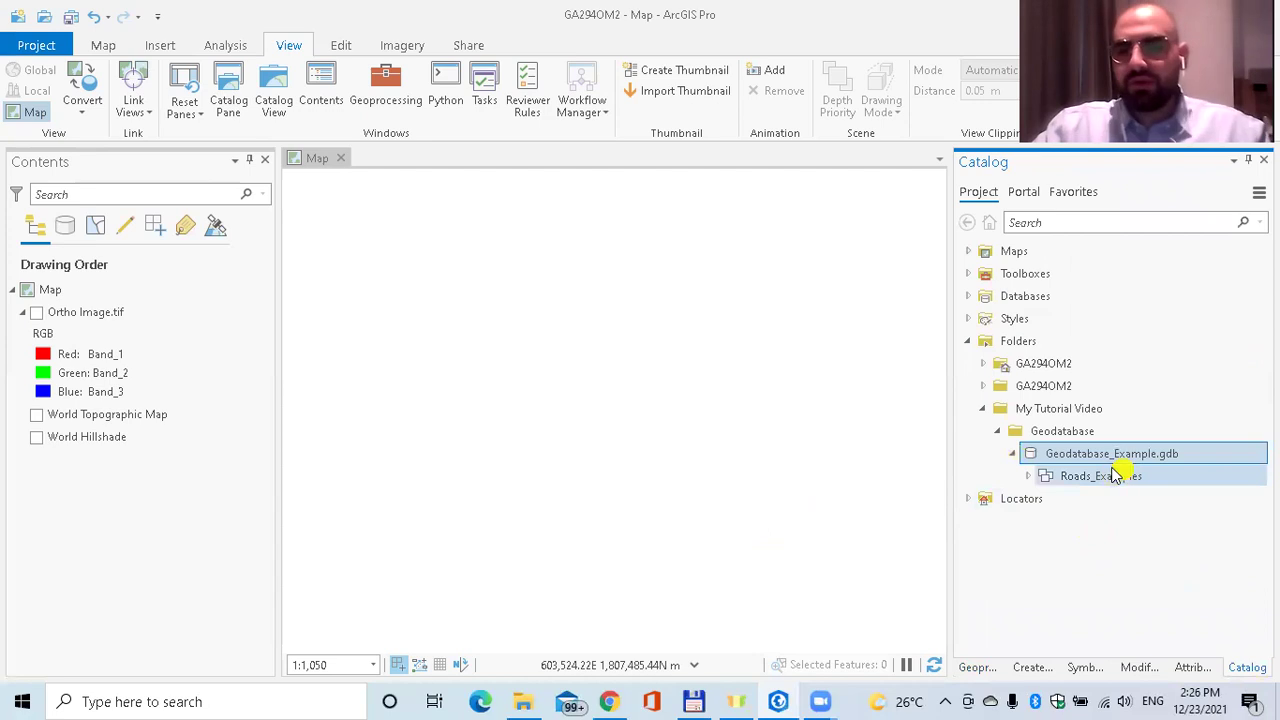
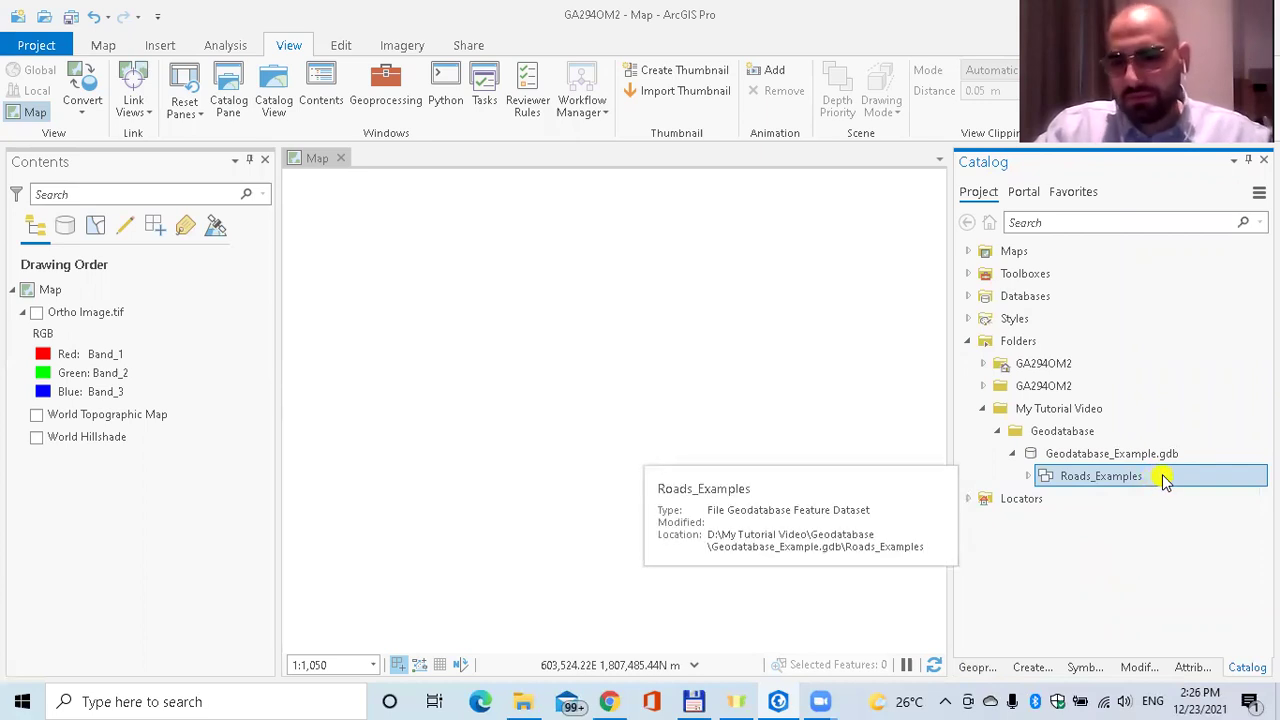
# Start a new feature class in the Roads_Examples feature dataset, with both its name and alias set to Roads.
pyautogui.rightClick(1163, 480)
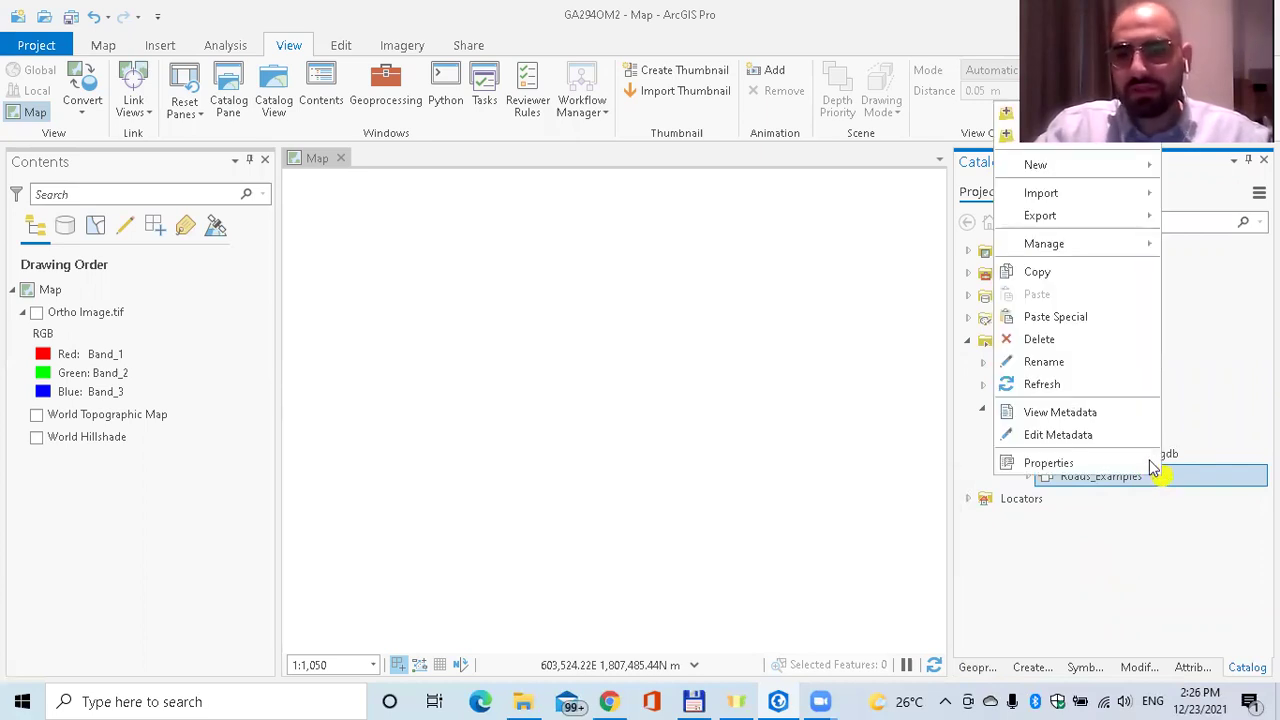
pyautogui.moveTo(1038, 176)
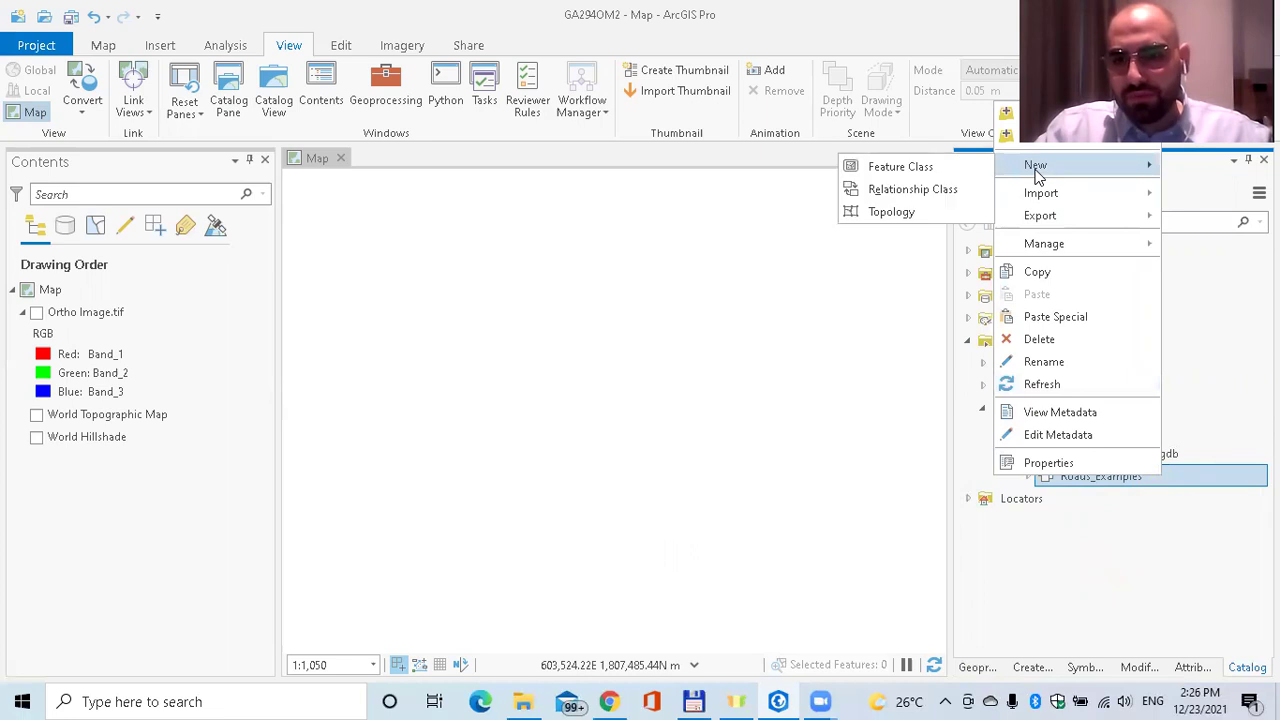
pyautogui.click(948, 172)
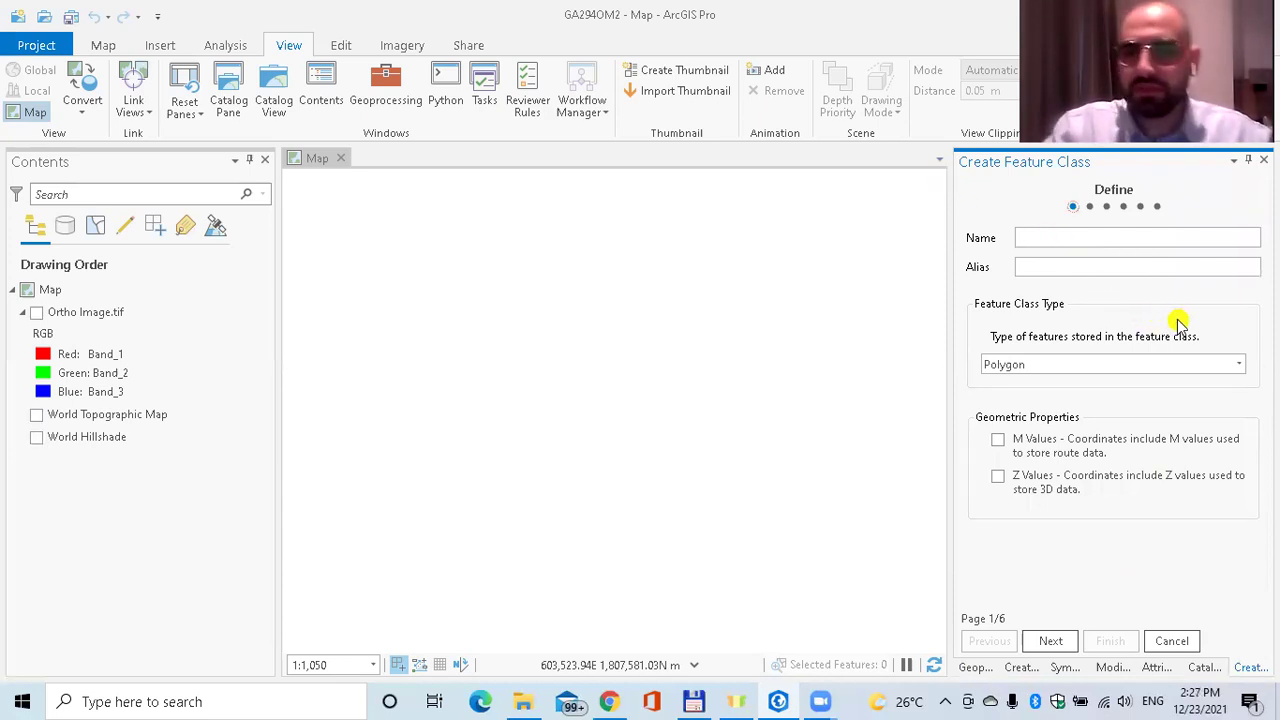
pyautogui.write('Ro')
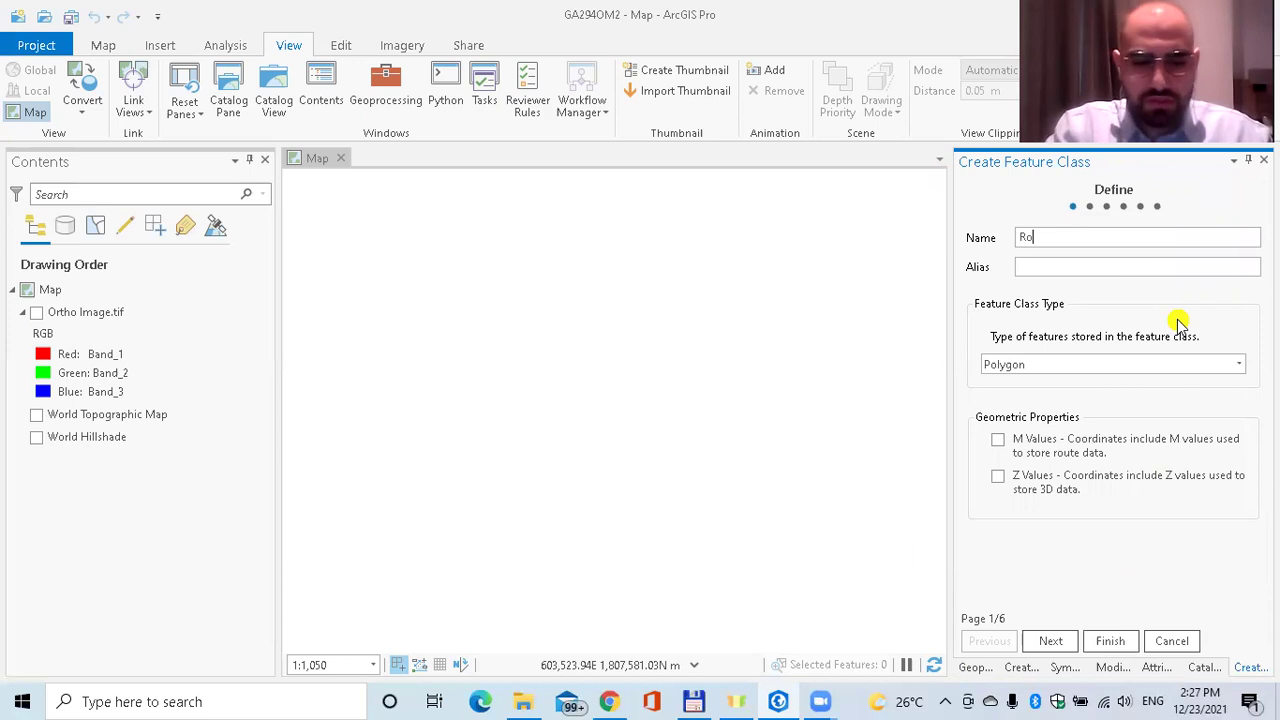
pyautogui.write('ads')
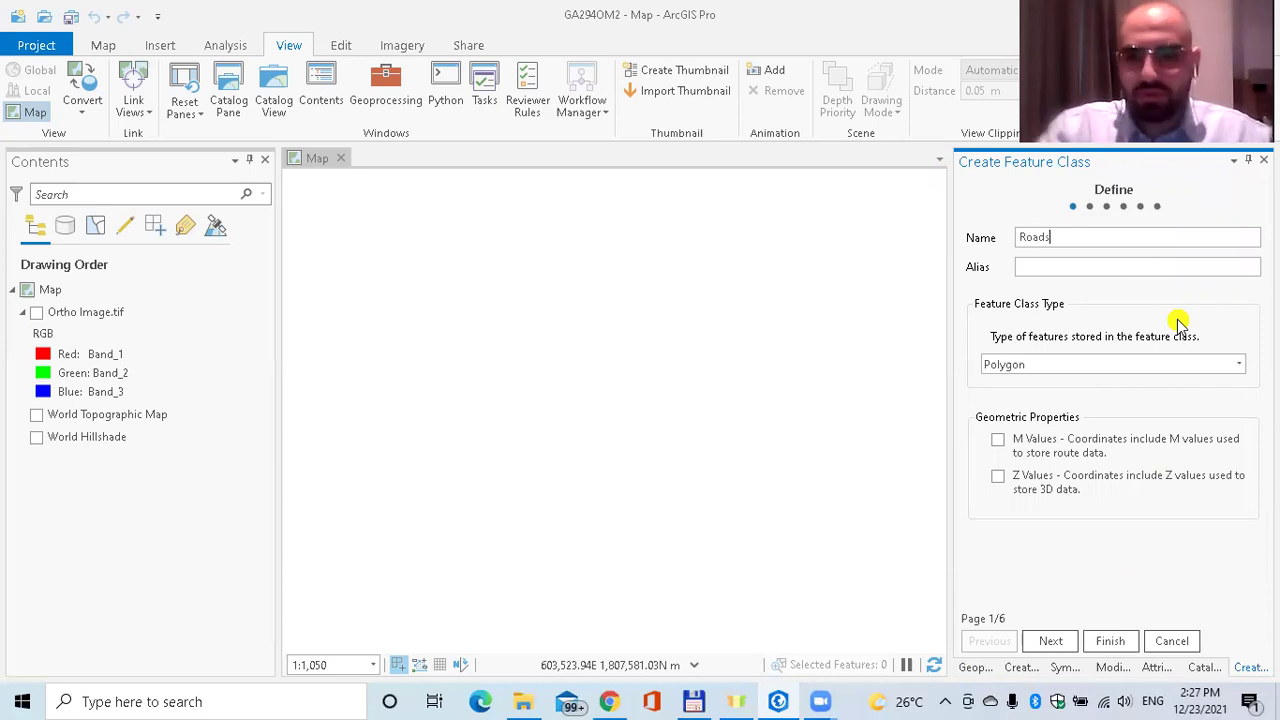
pyautogui.click(1058, 266)
pyautogui.write('Roa')
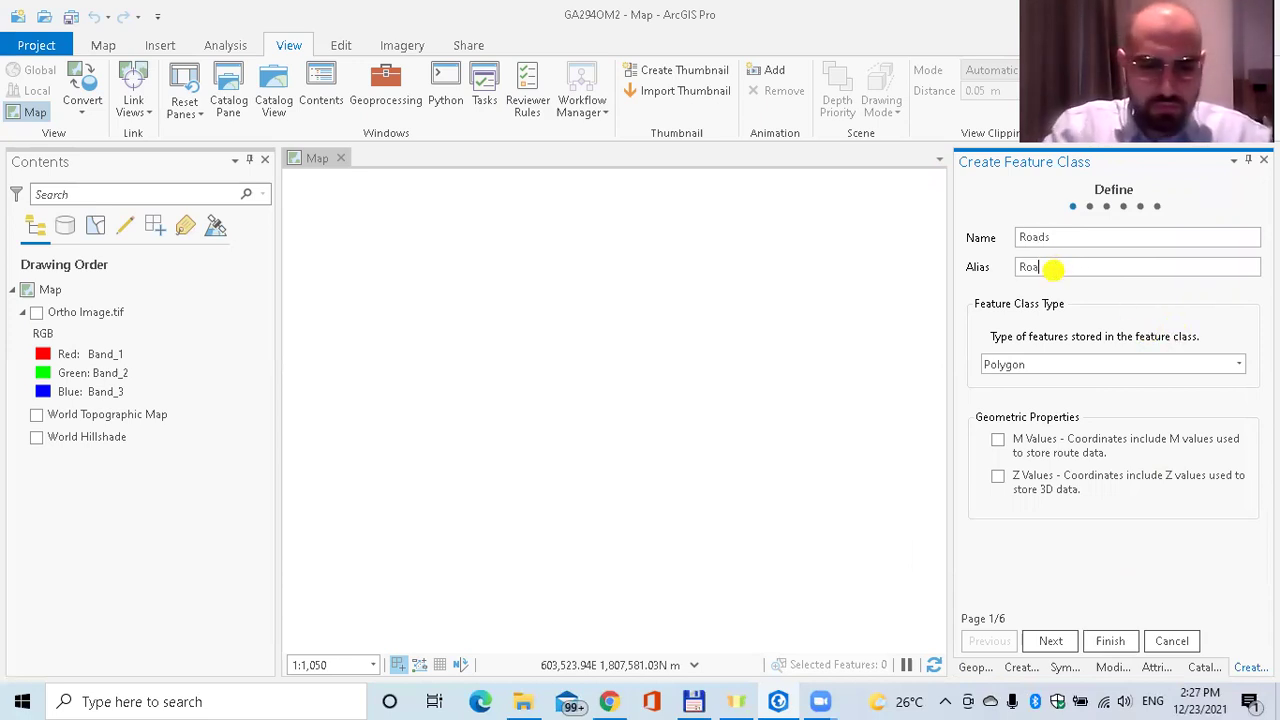
pyautogui.write('ds')
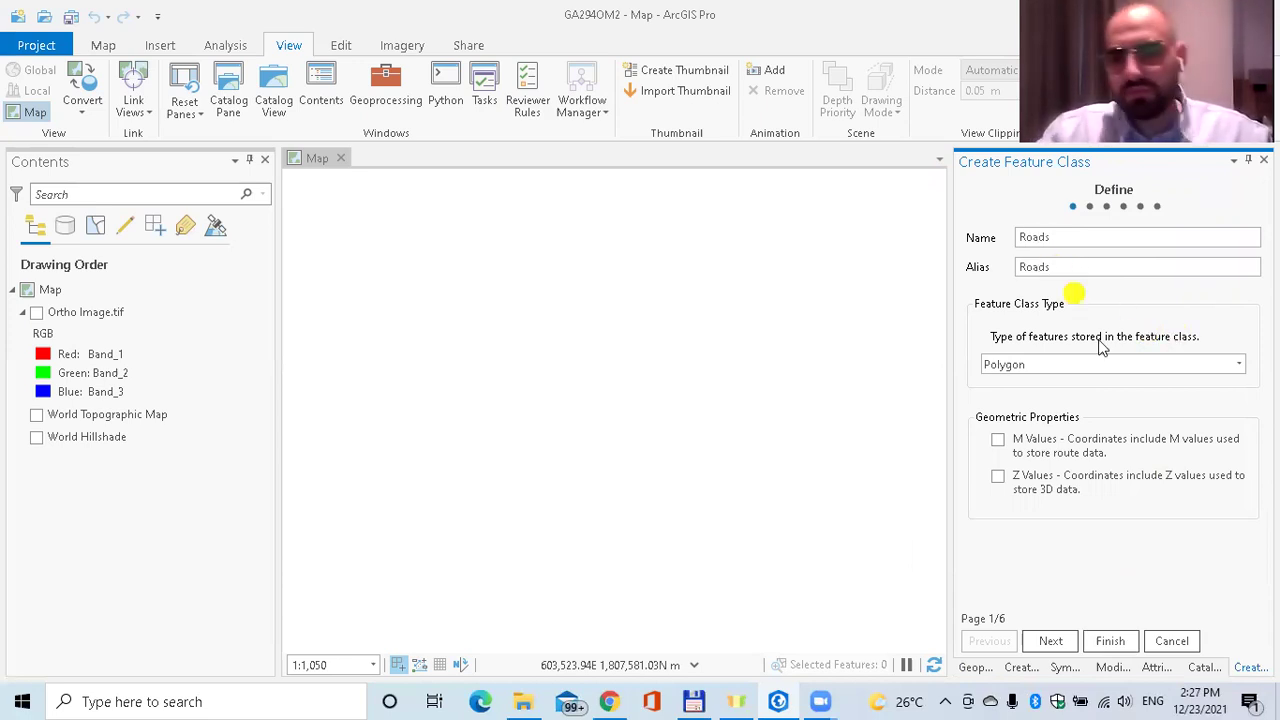
# Set the feature class type to Line and continue to the field definitions.
pyautogui.click(1239, 366)
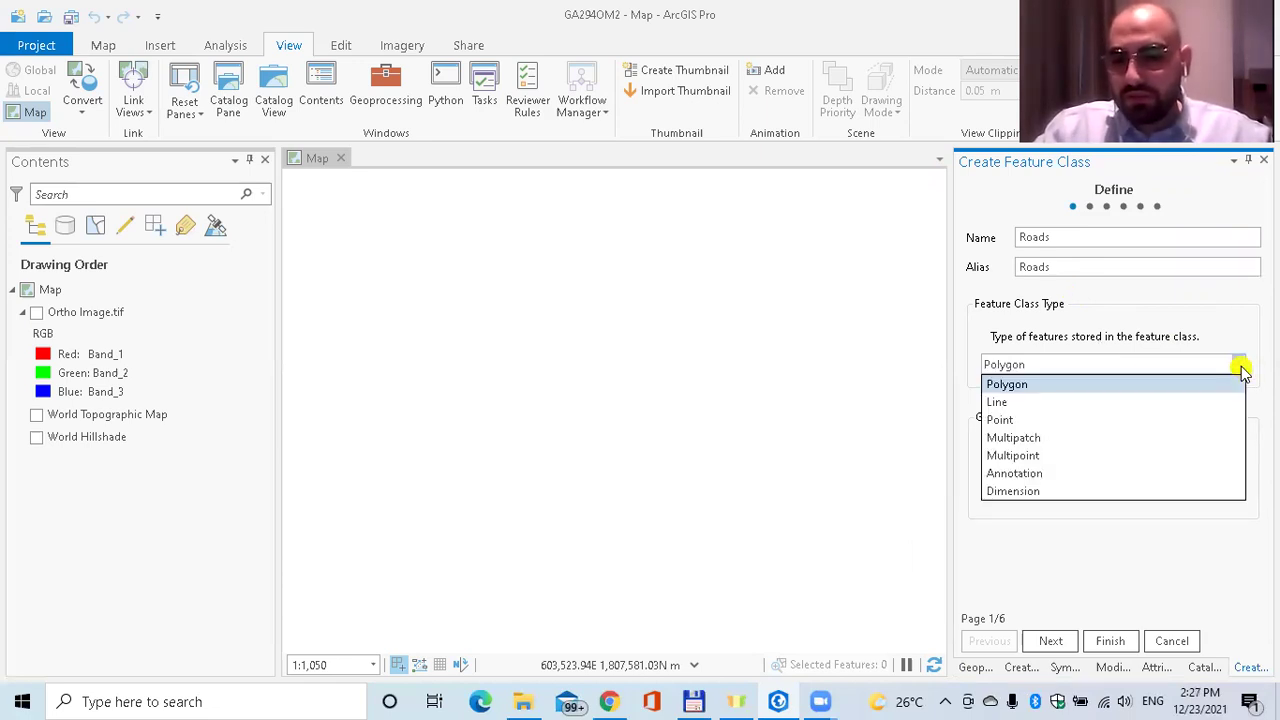
pyautogui.click(1015, 410)
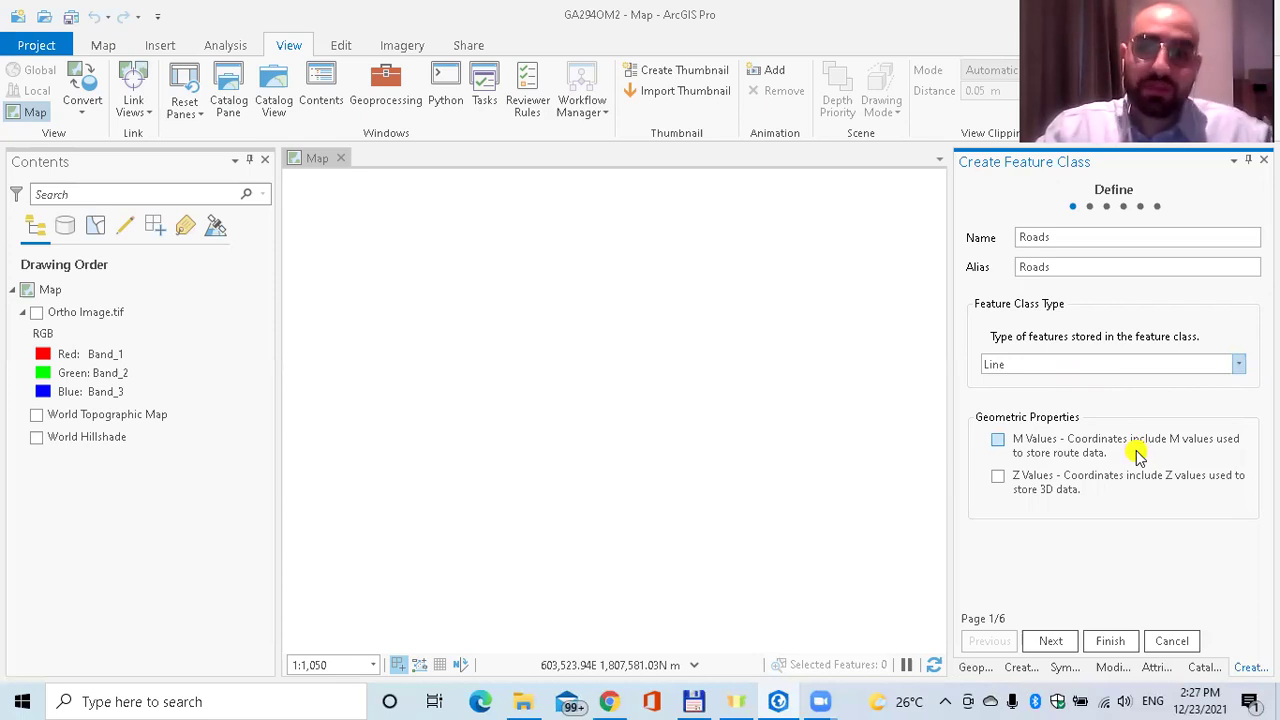
pyautogui.click(1236, 364)
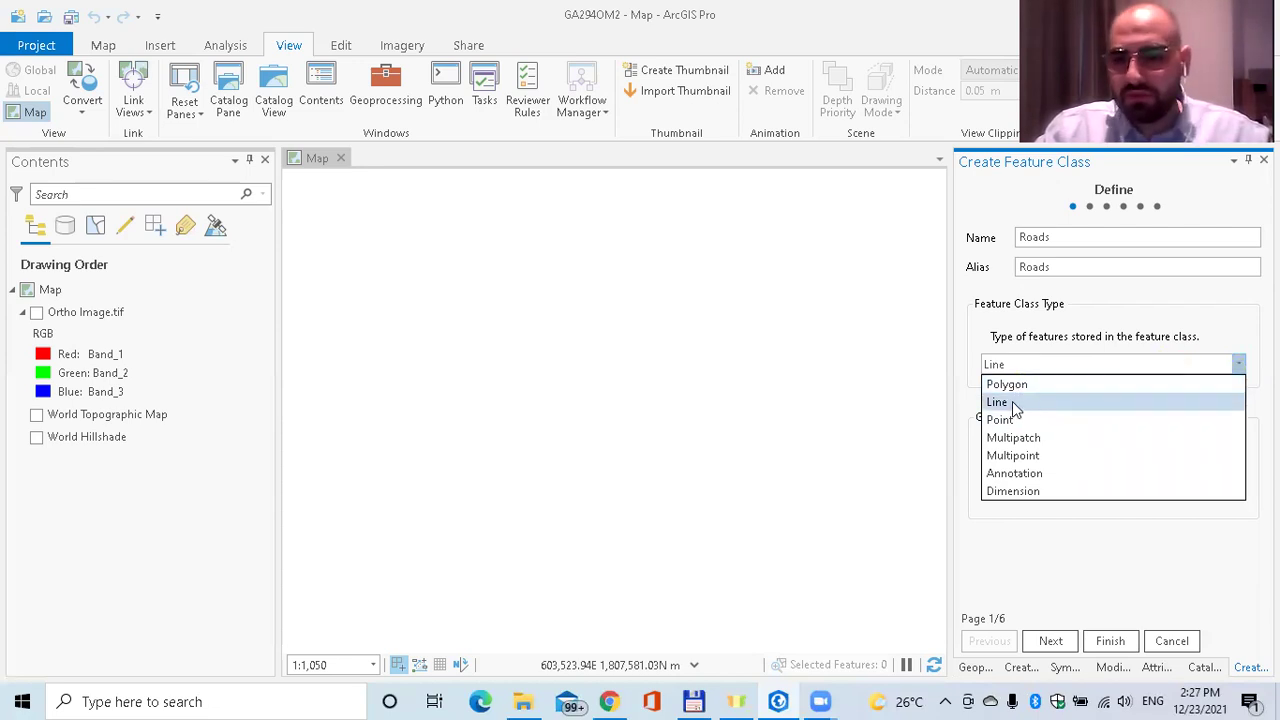
pyautogui.click(1036, 404)
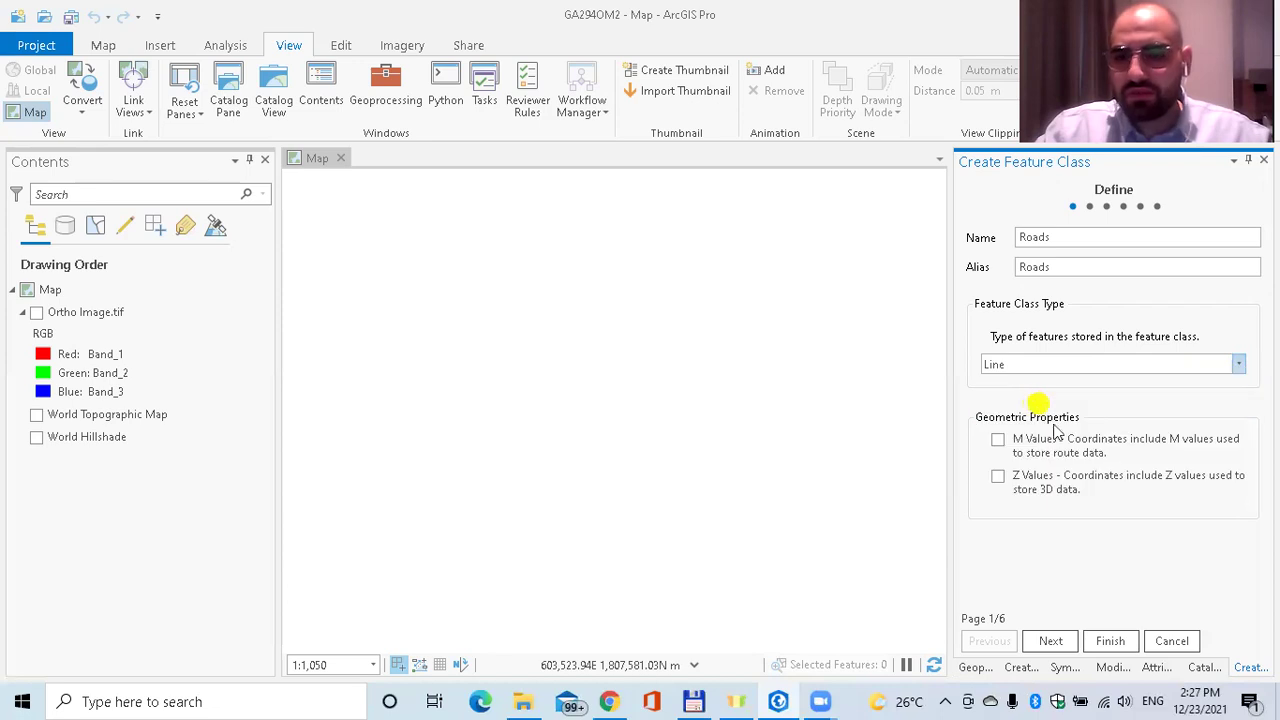
pyautogui.click(1061, 641)
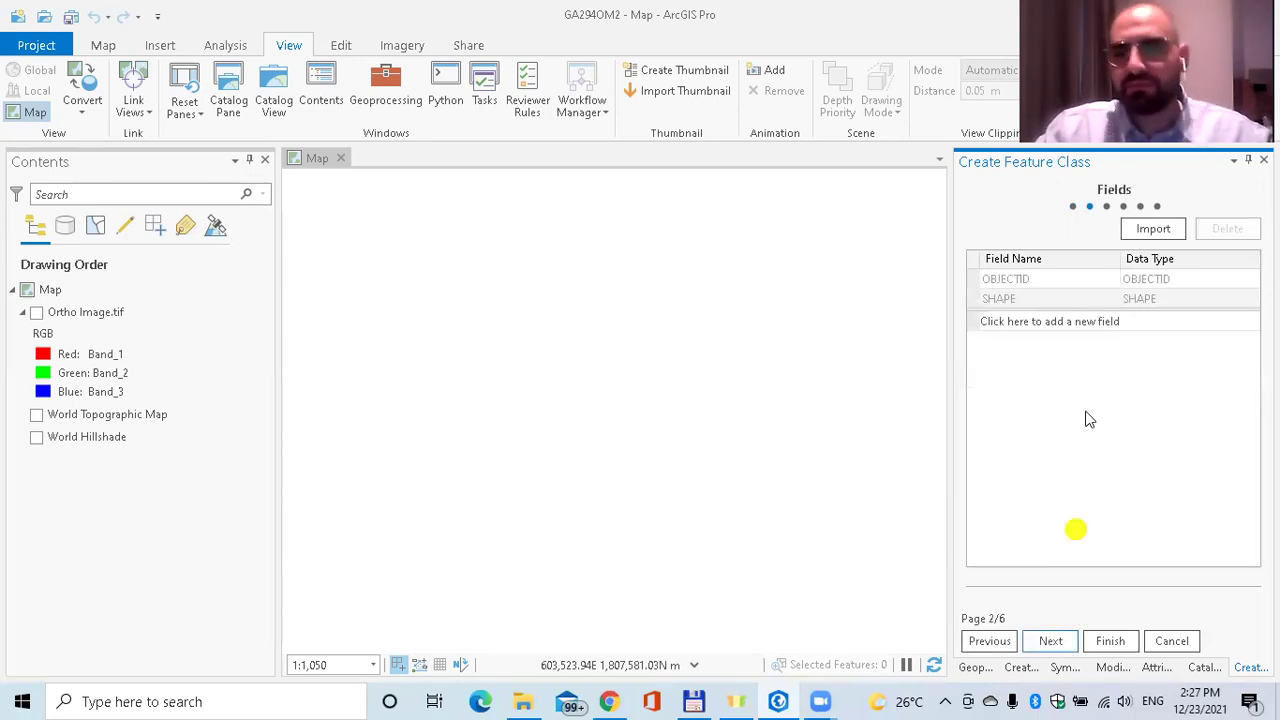
# Add a field named Subtypes with the Short Integer data type to the Roads feature class.
pyautogui.click(1024, 322)
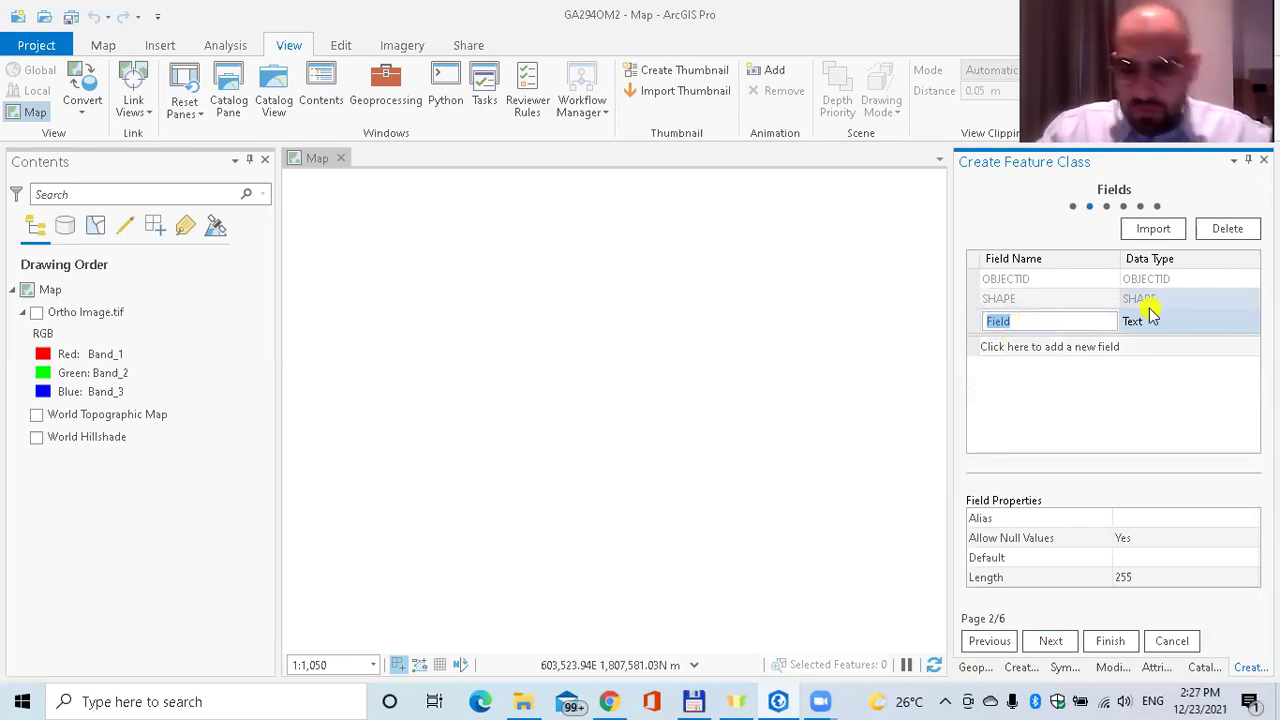
pyautogui.write('Subtypes')
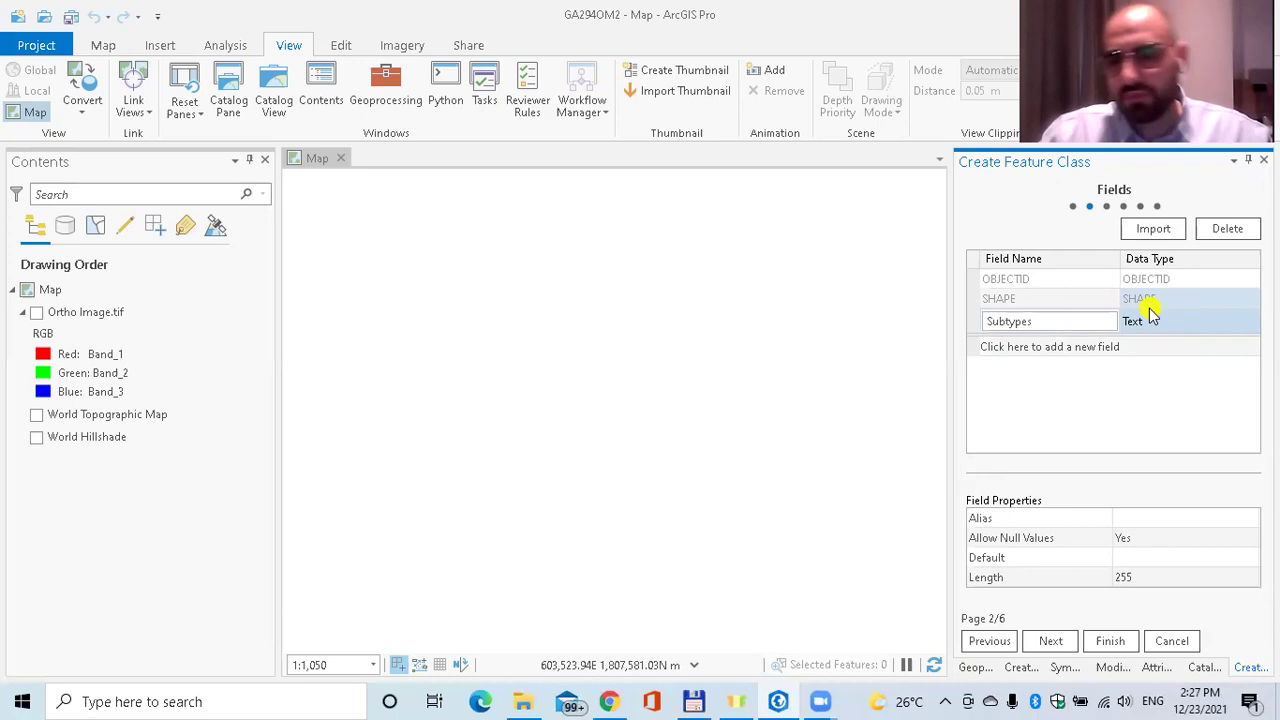
pyautogui.click(1160, 318)
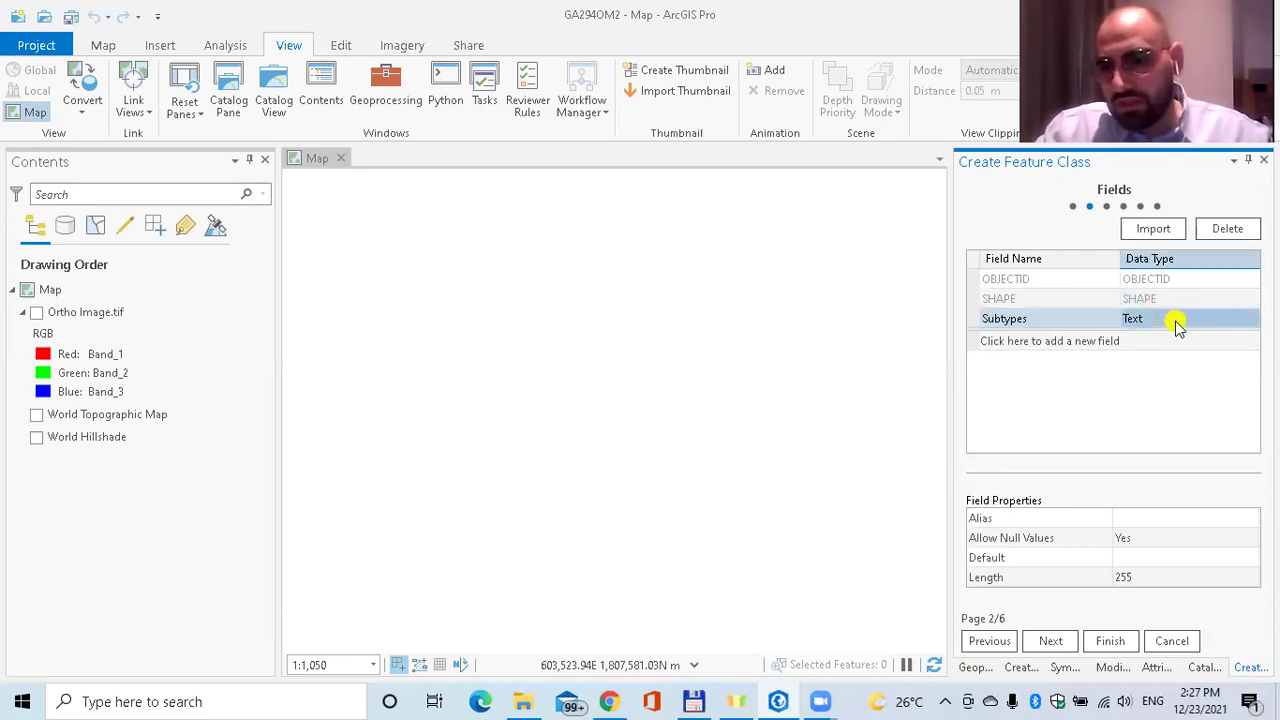
pyautogui.click(1178, 327)
pyautogui.click(1248, 322)
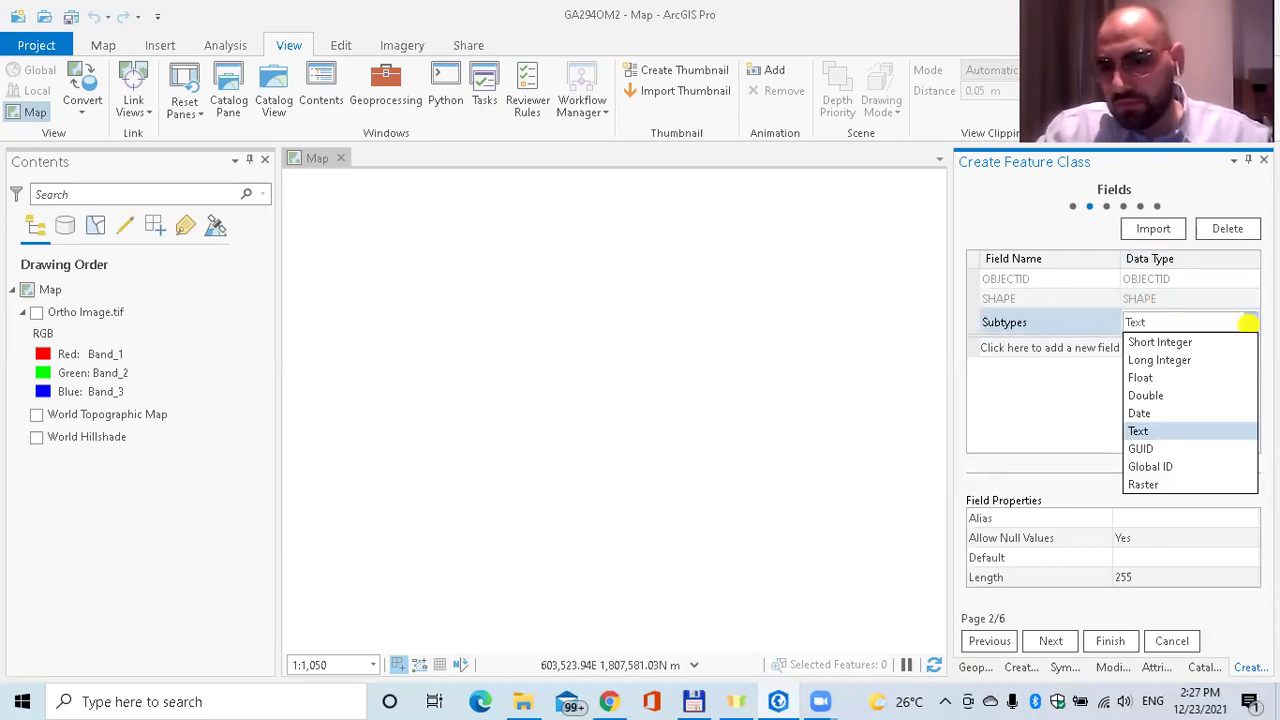
pyautogui.click(1172, 345)
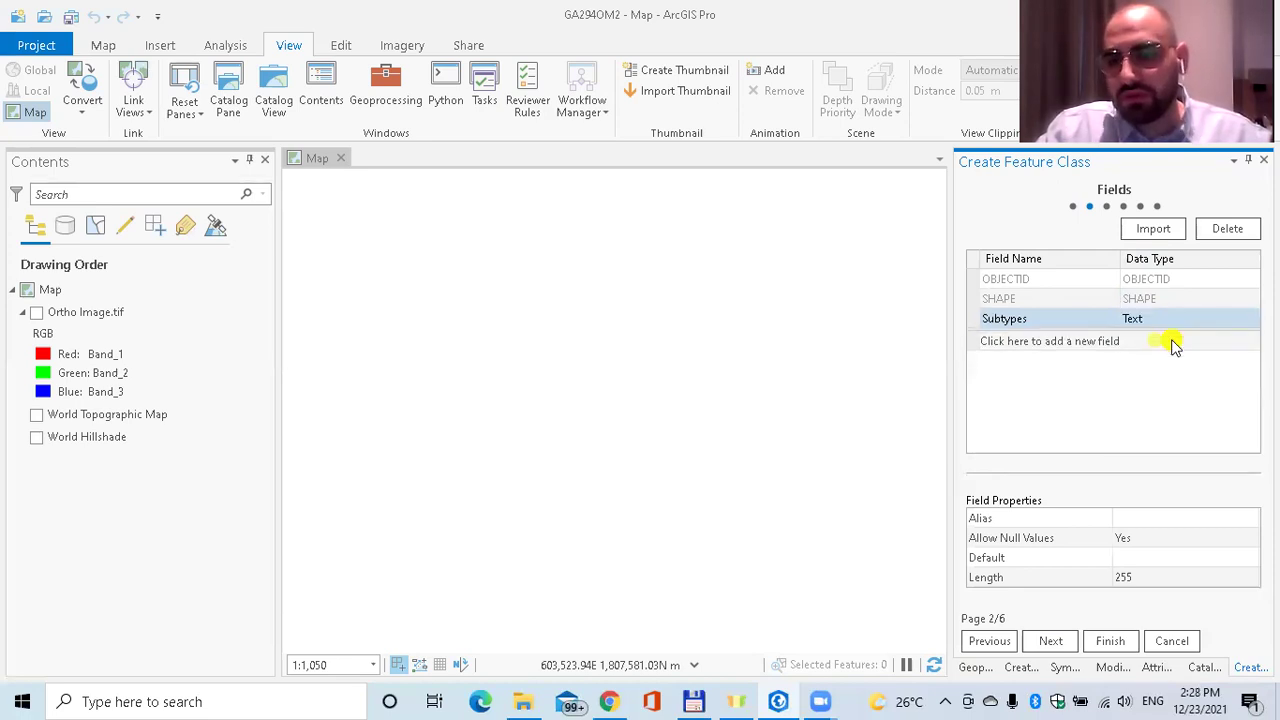
pyautogui.click(1243, 322)
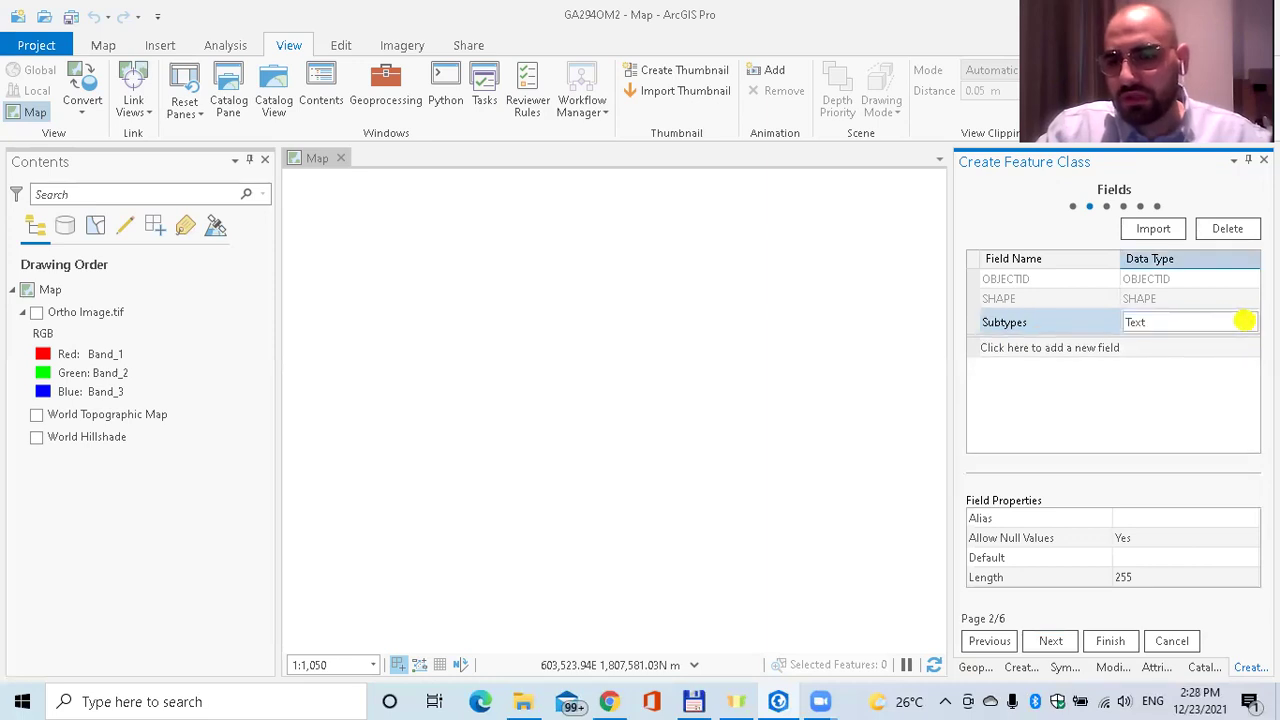
pyautogui.click(1246, 321)
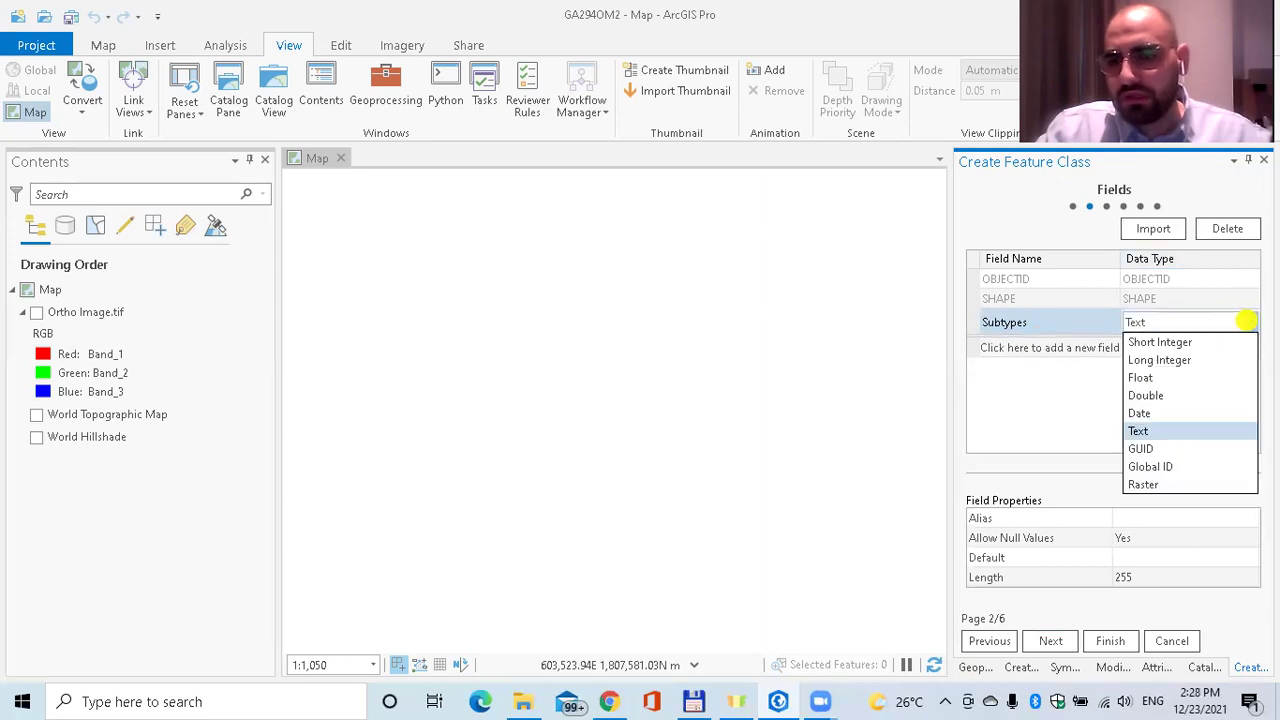
pyautogui.click(1171, 347)
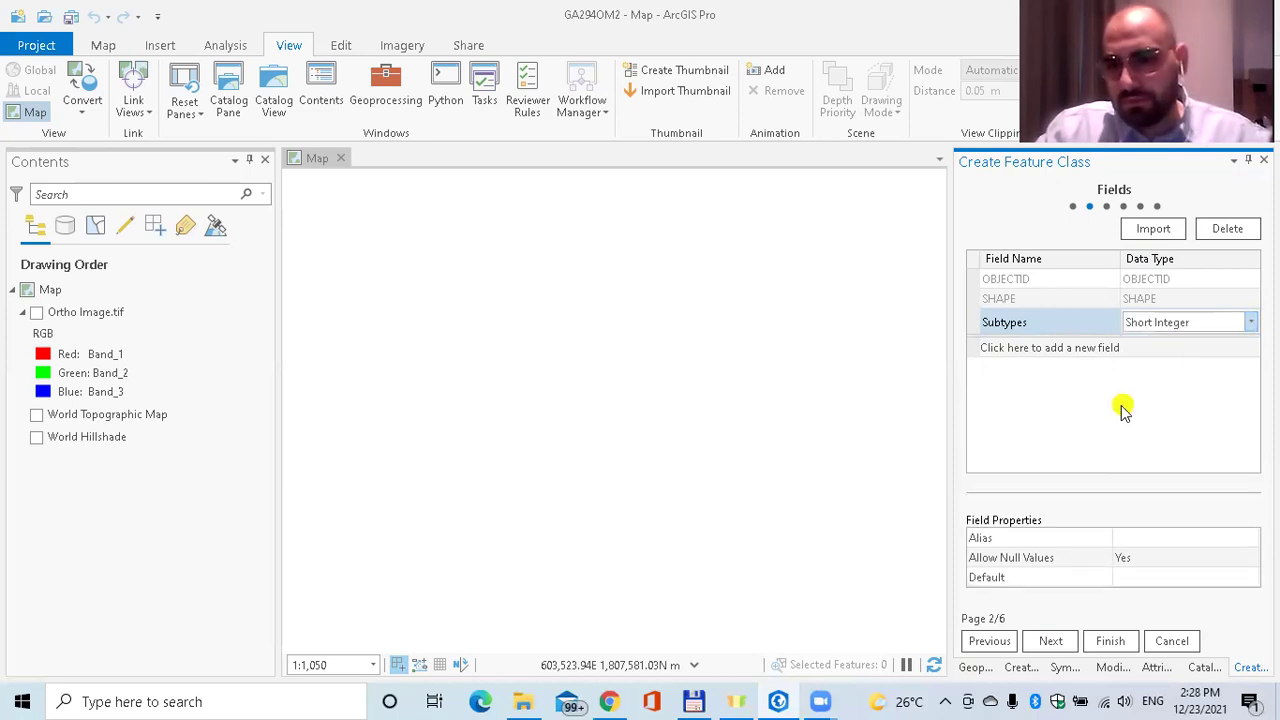
pyautogui.click(1250, 322)
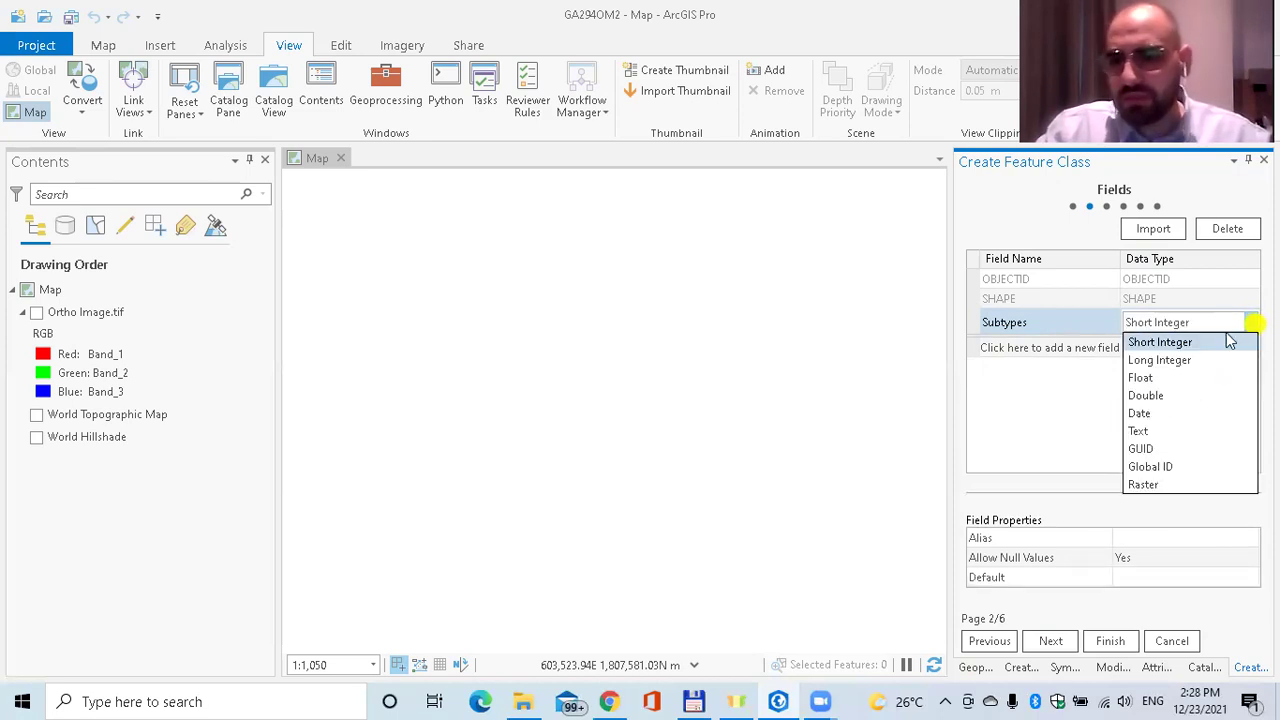
pyautogui.click(1166, 341)
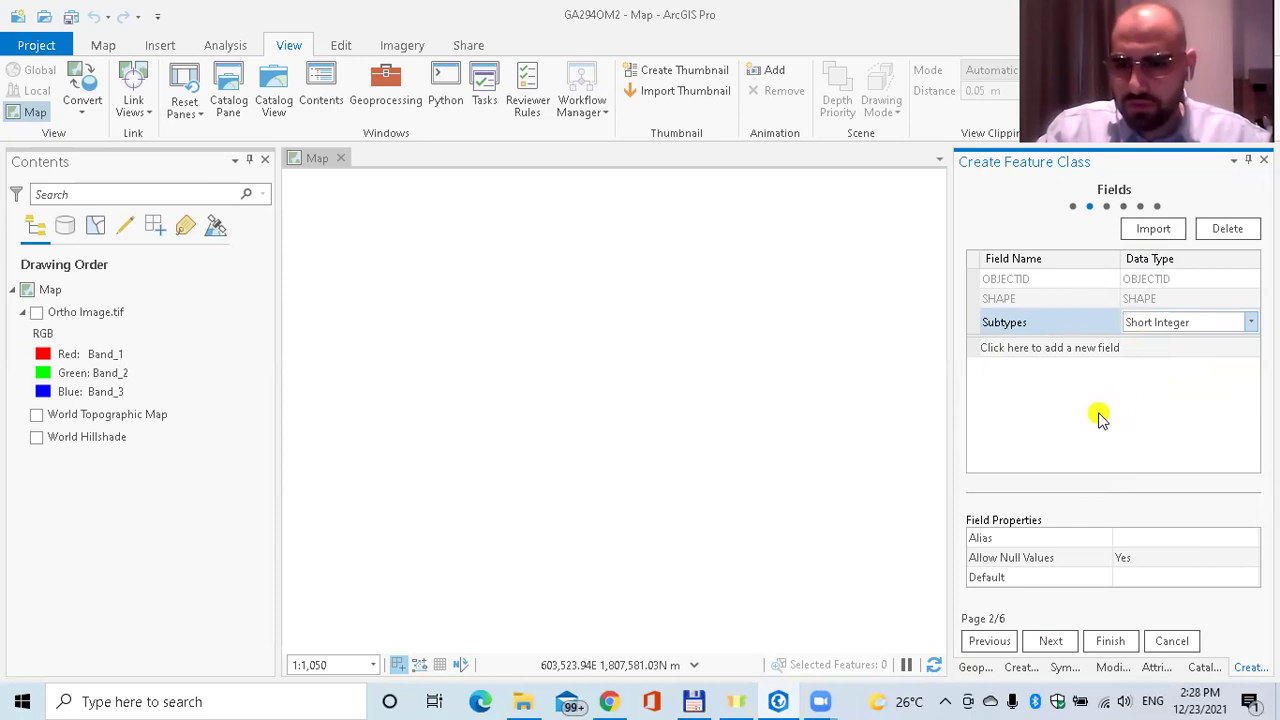
# Accept the spatial reference, tolerance and resolution inherited from the feature dataset, and finish creating the Roads feature class.
pyautogui.click(1058, 642)
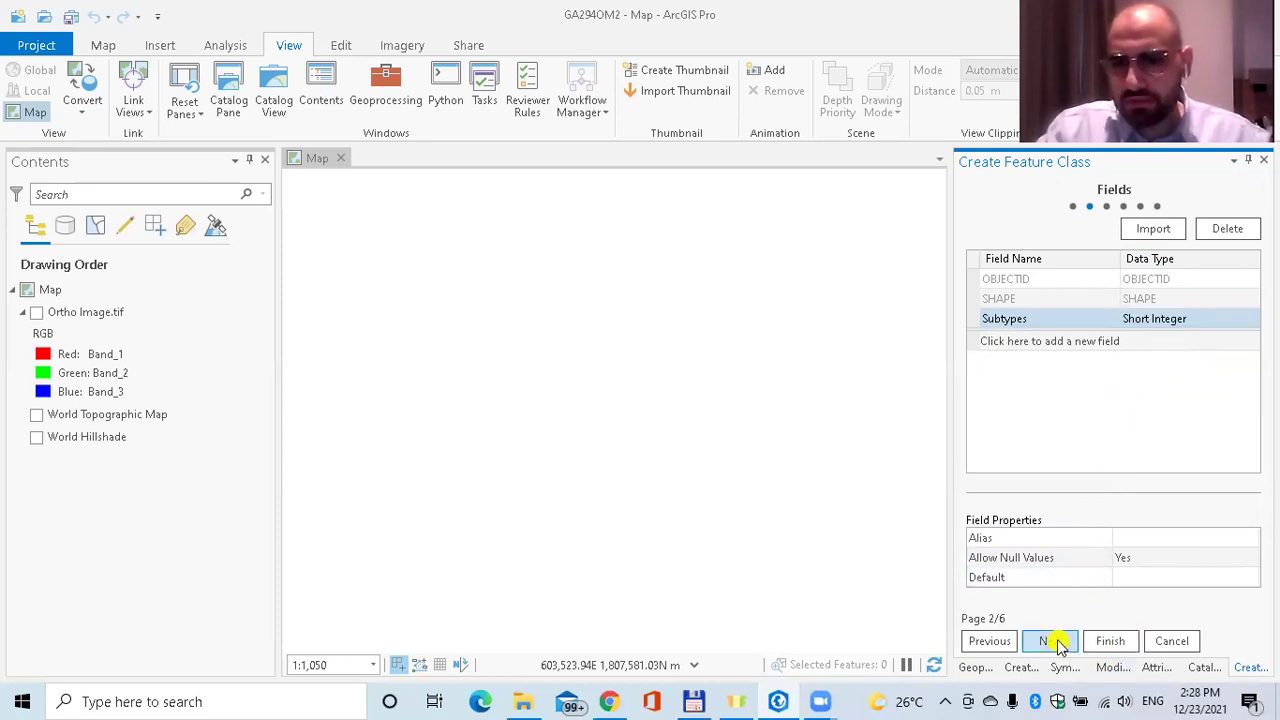
pyautogui.click(1058, 642)
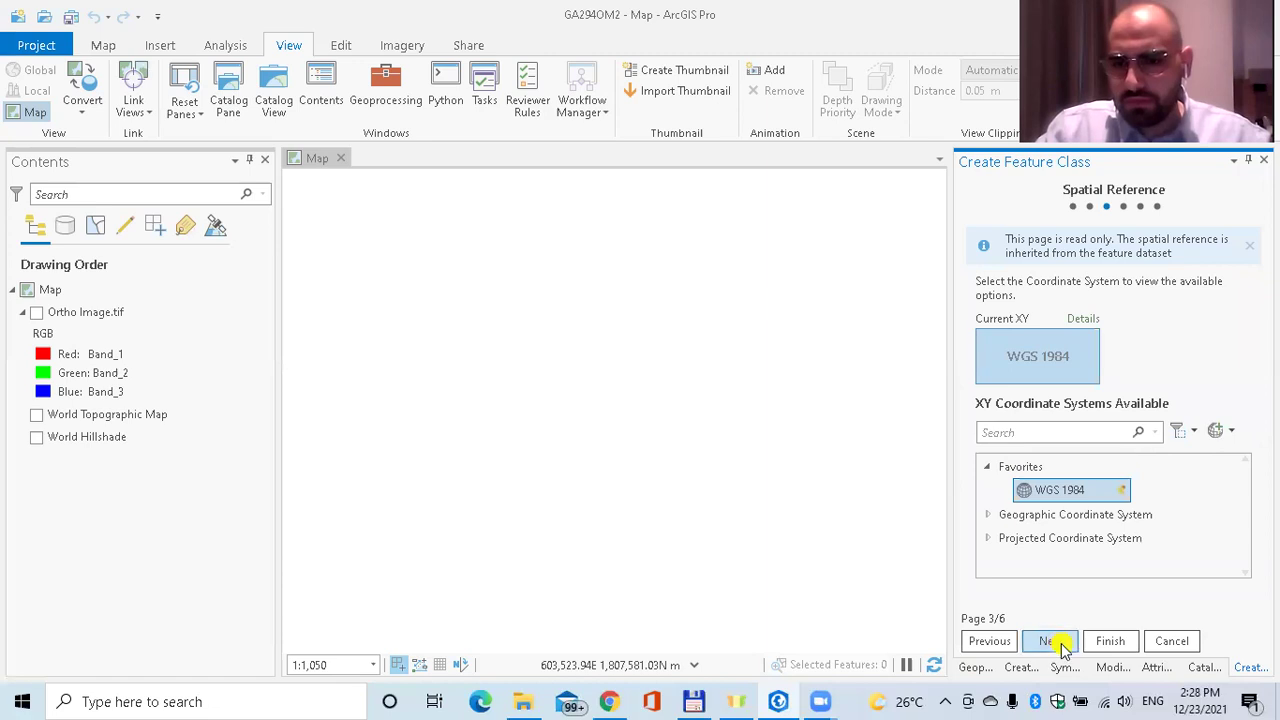
pyautogui.click(1058, 642)
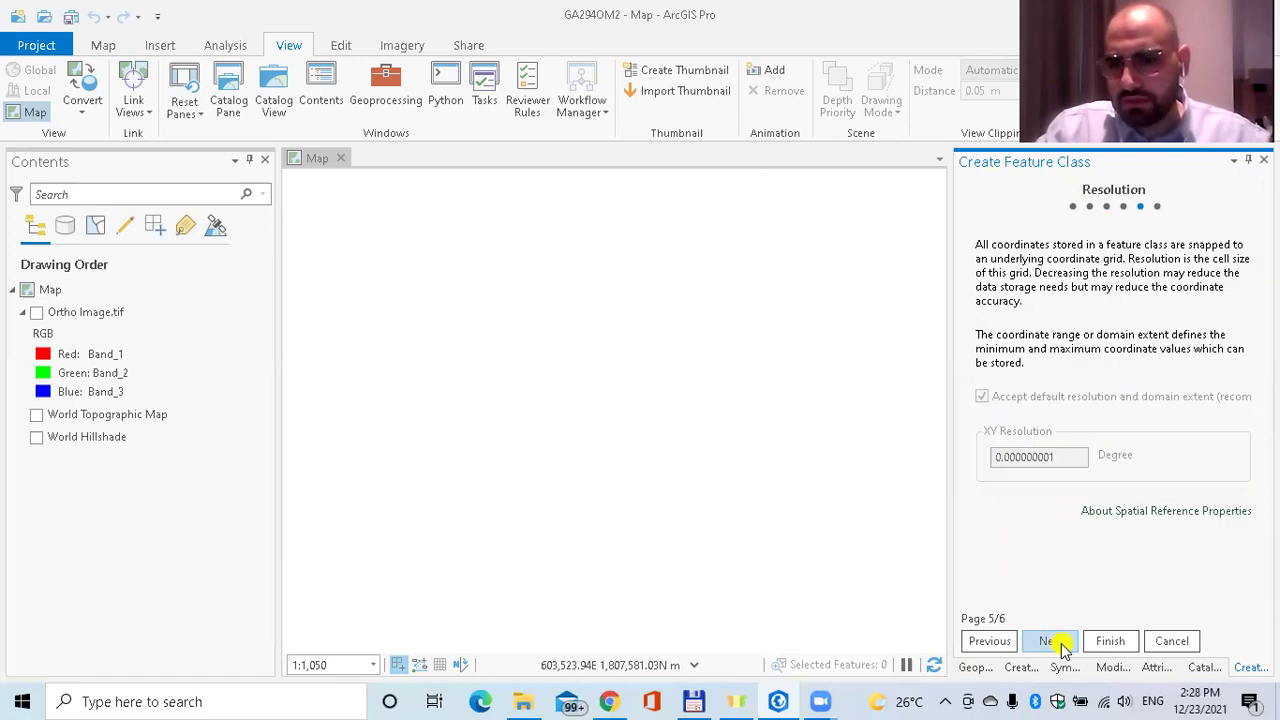
pyautogui.click(1060, 642)
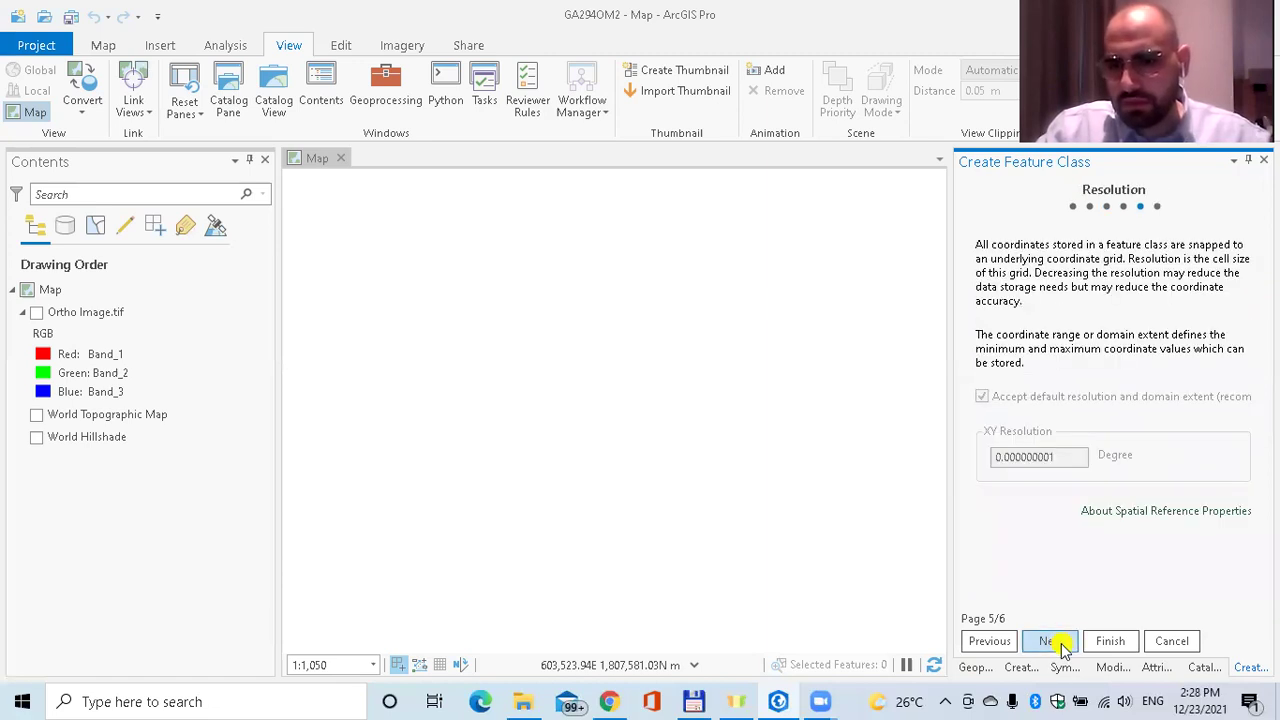
pyautogui.click(1124, 641)
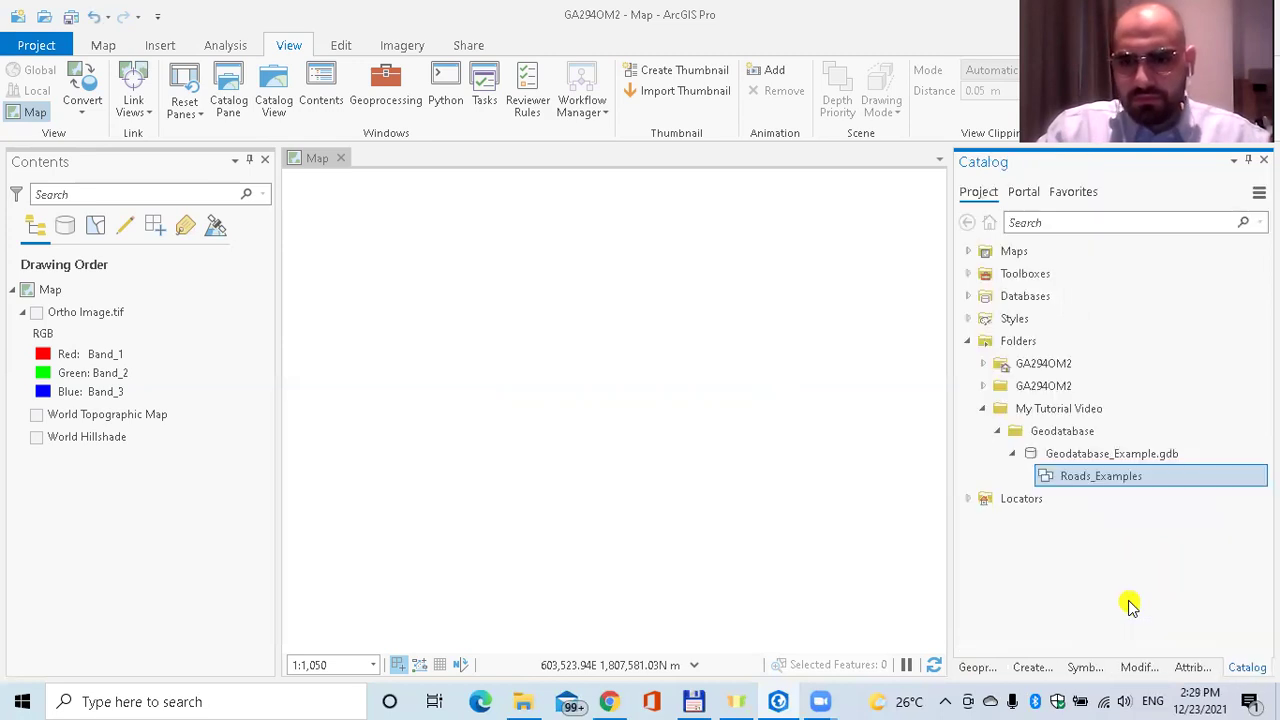
# Expand the Roads_Examples feature dataset in the project catalog and select the Roads feature class.
pyautogui.click(1027, 476)
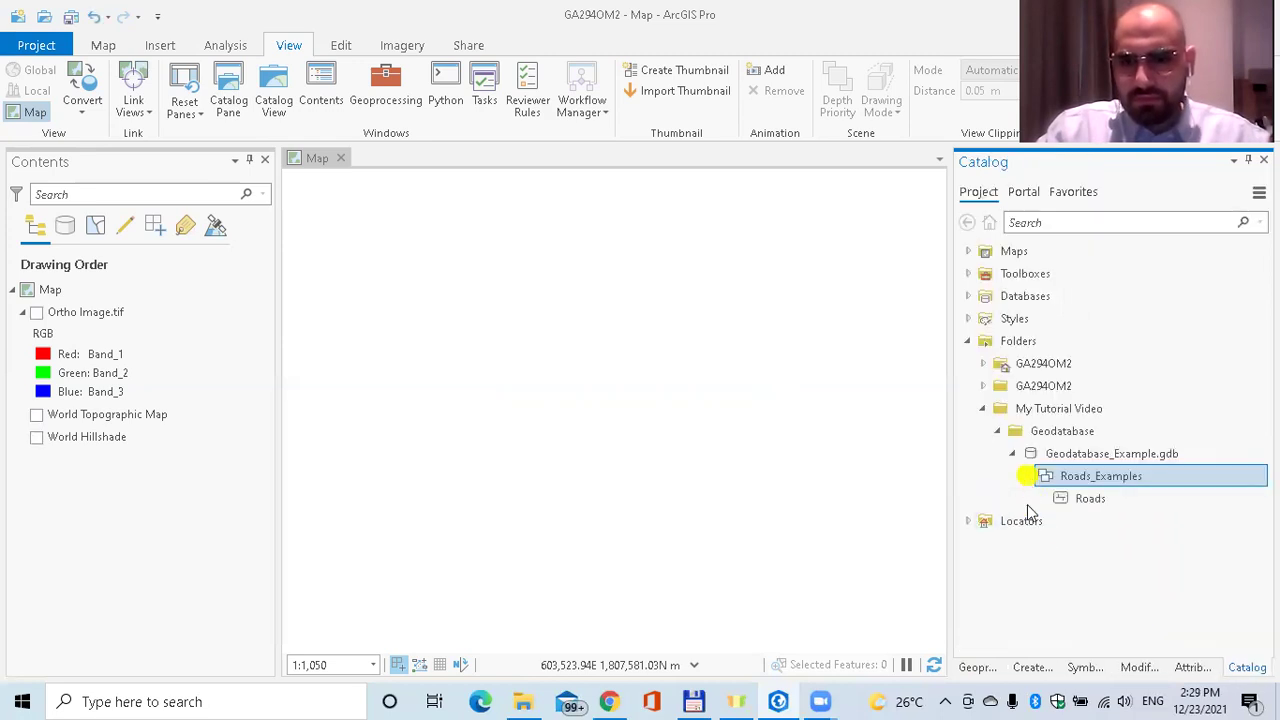
pyautogui.click(1181, 503)
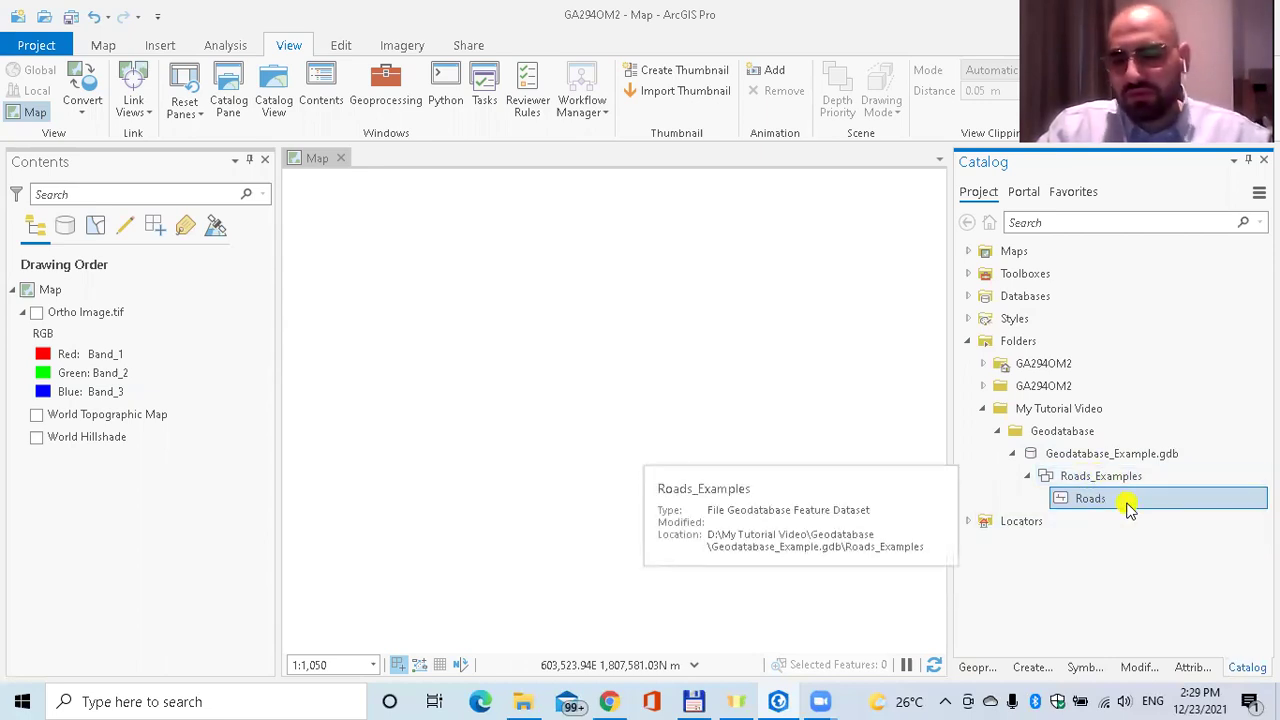
pyautogui.click(1148, 480)
pyautogui.click(1138, 502)
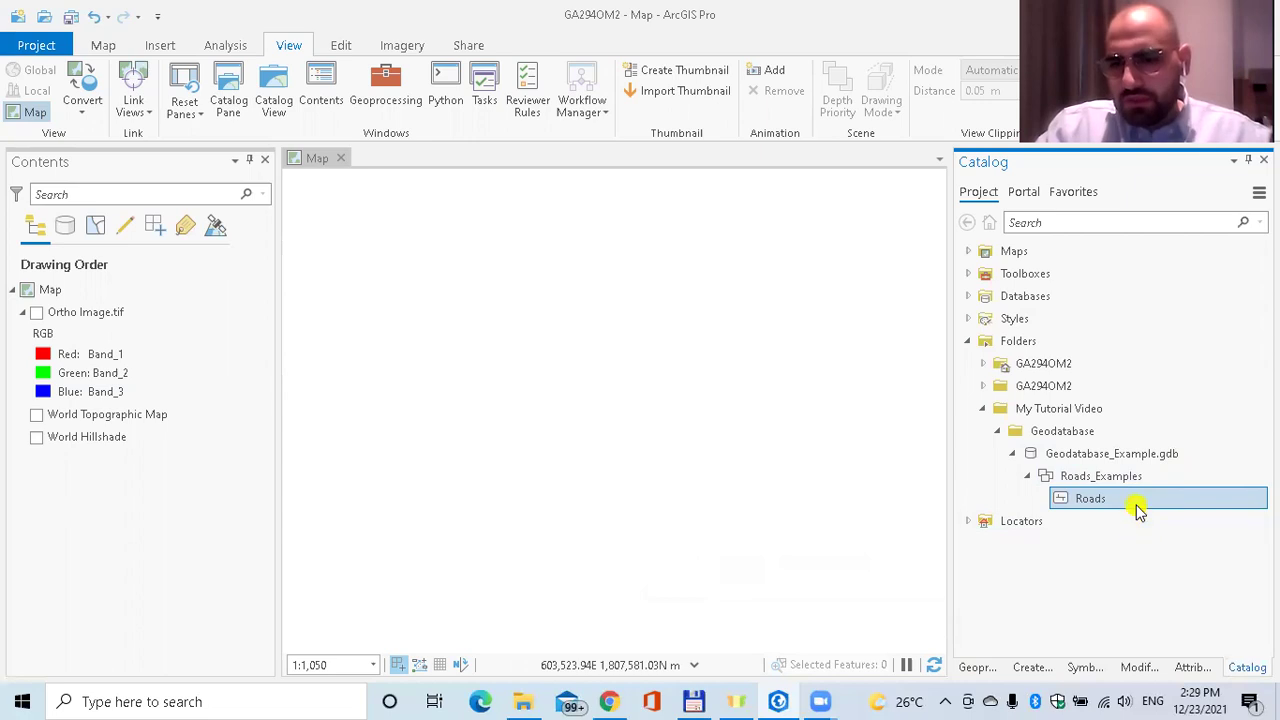
# Open subtype management for the Roads feature class and choose Subtypes as the subtype field.
pyautogui.moveTo(1140, 507)
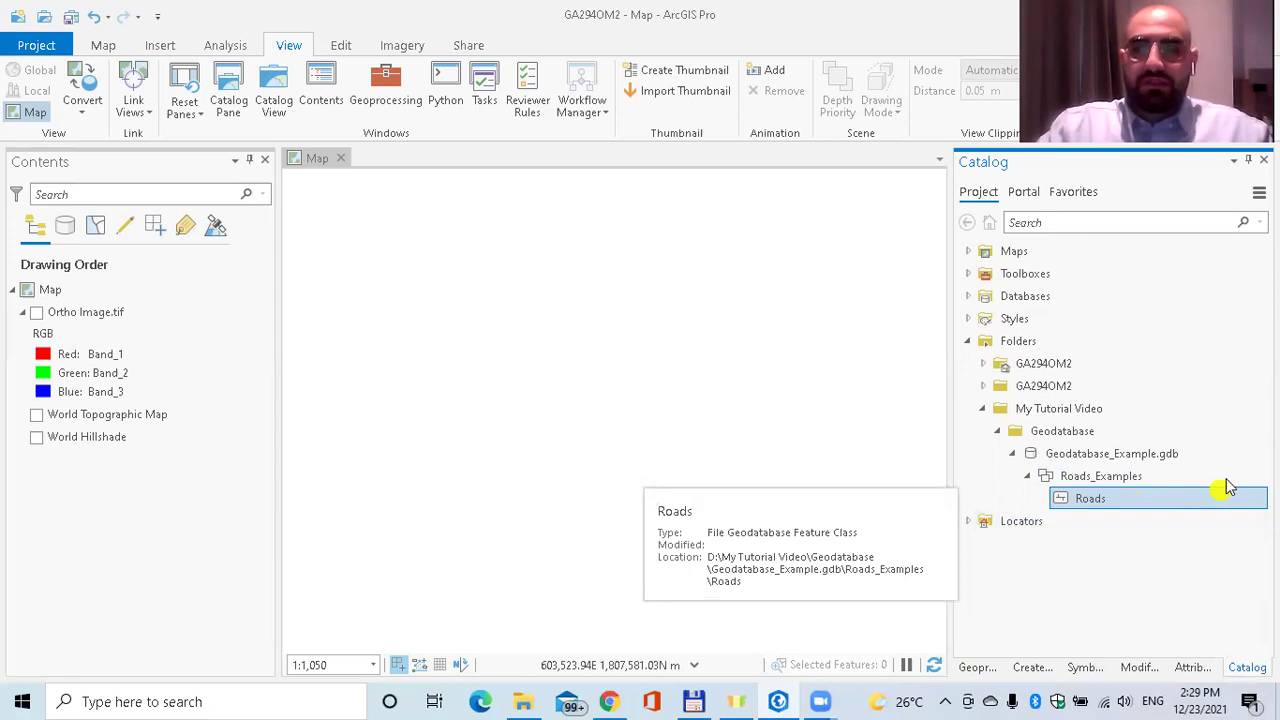
pyautogui.moveTo(1228, 485)
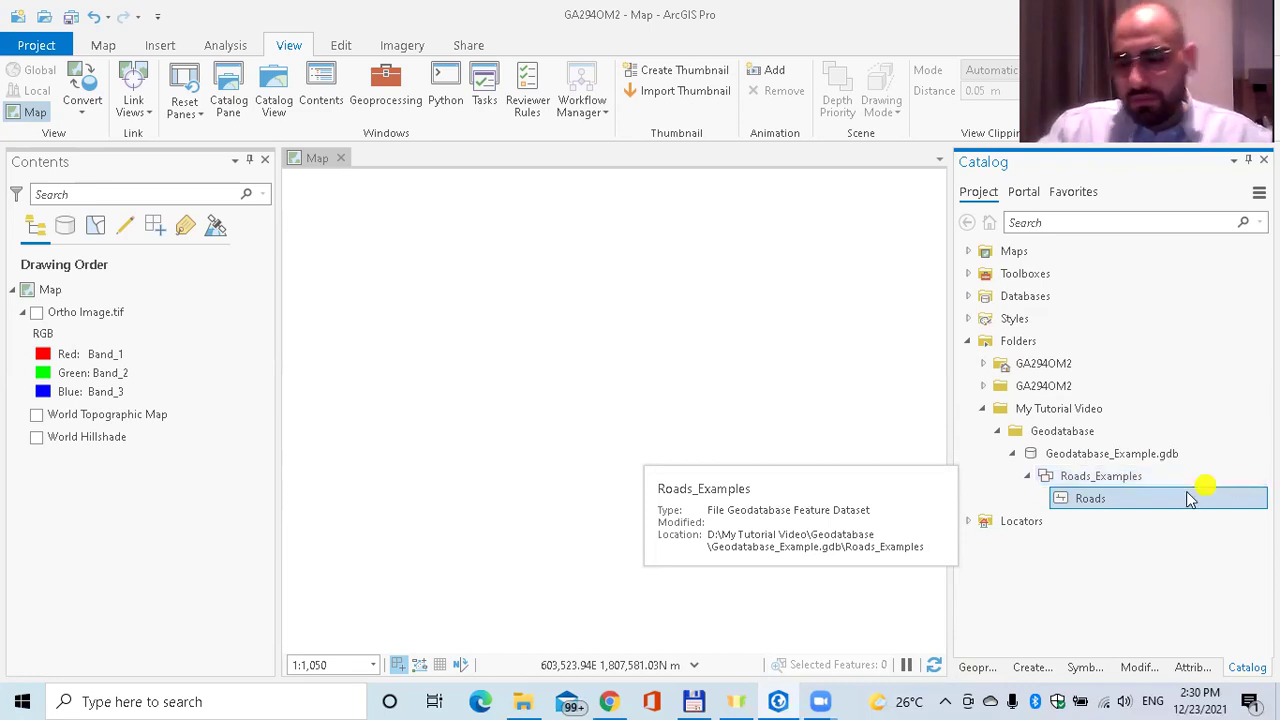
pyautogui.moveTo(1200, 500)
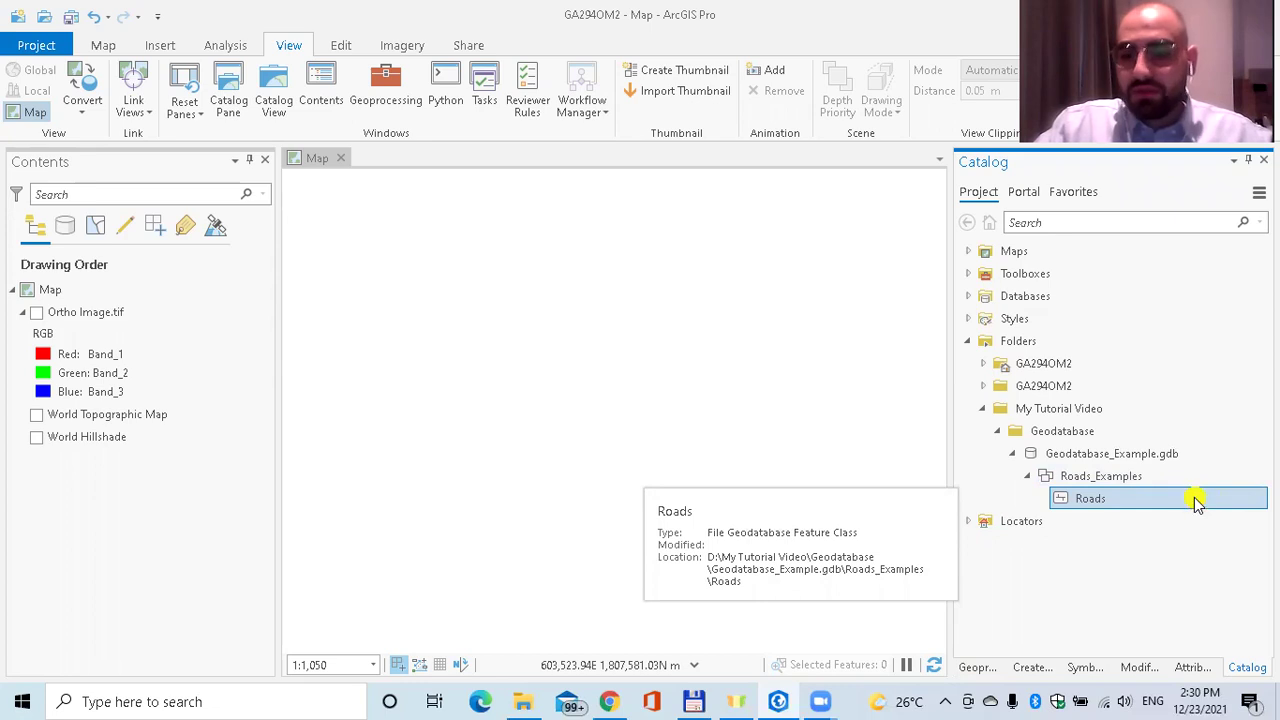
pyautogui.rightClick(1200, 503)
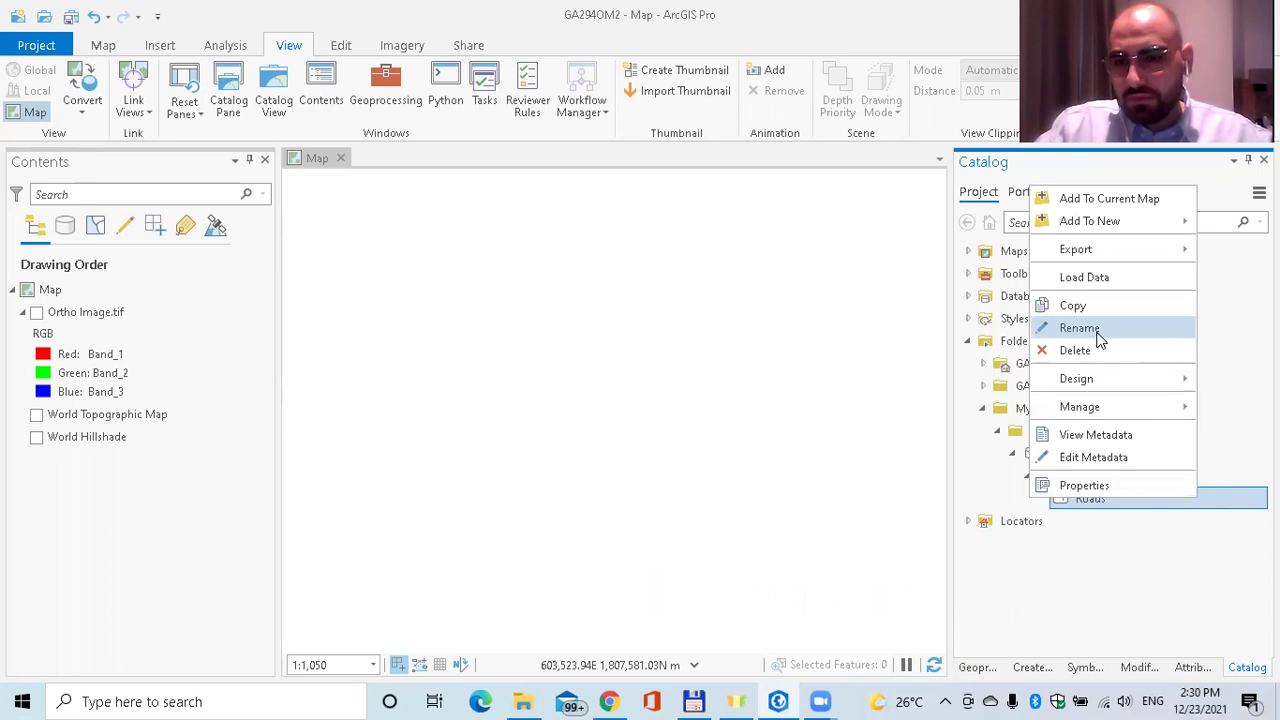
pyautogui.moveTo(1104, 378)
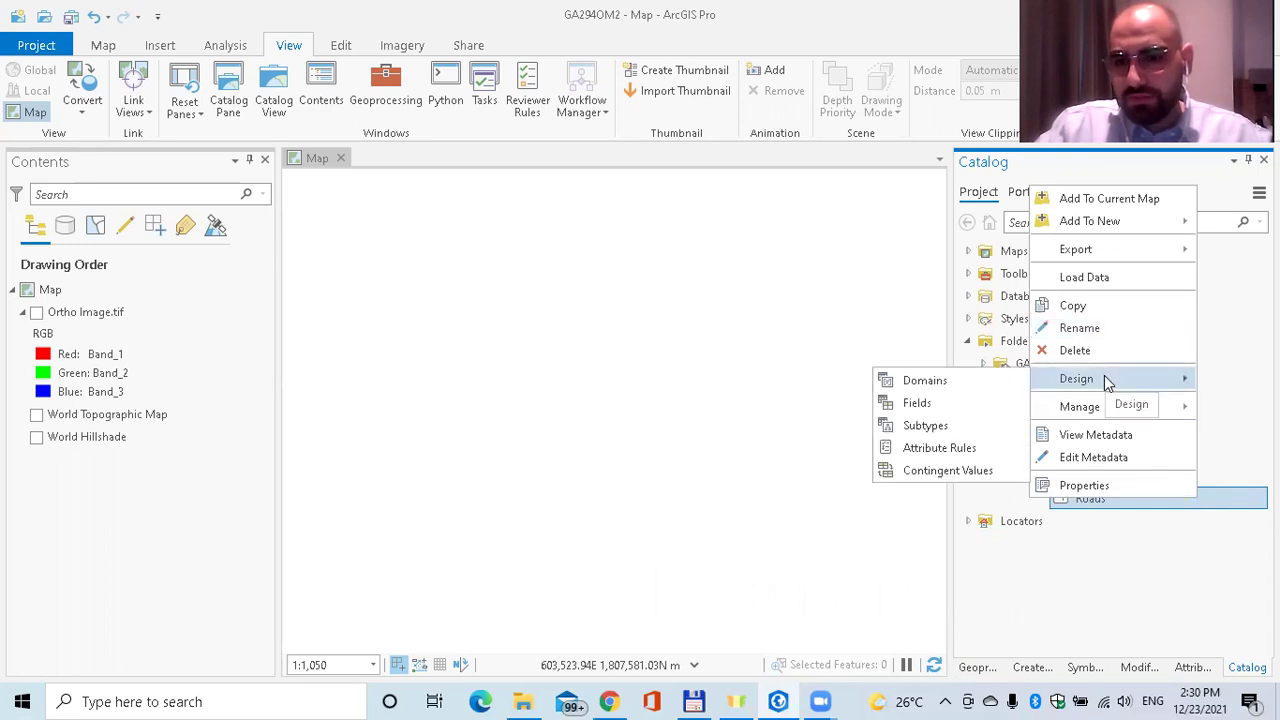
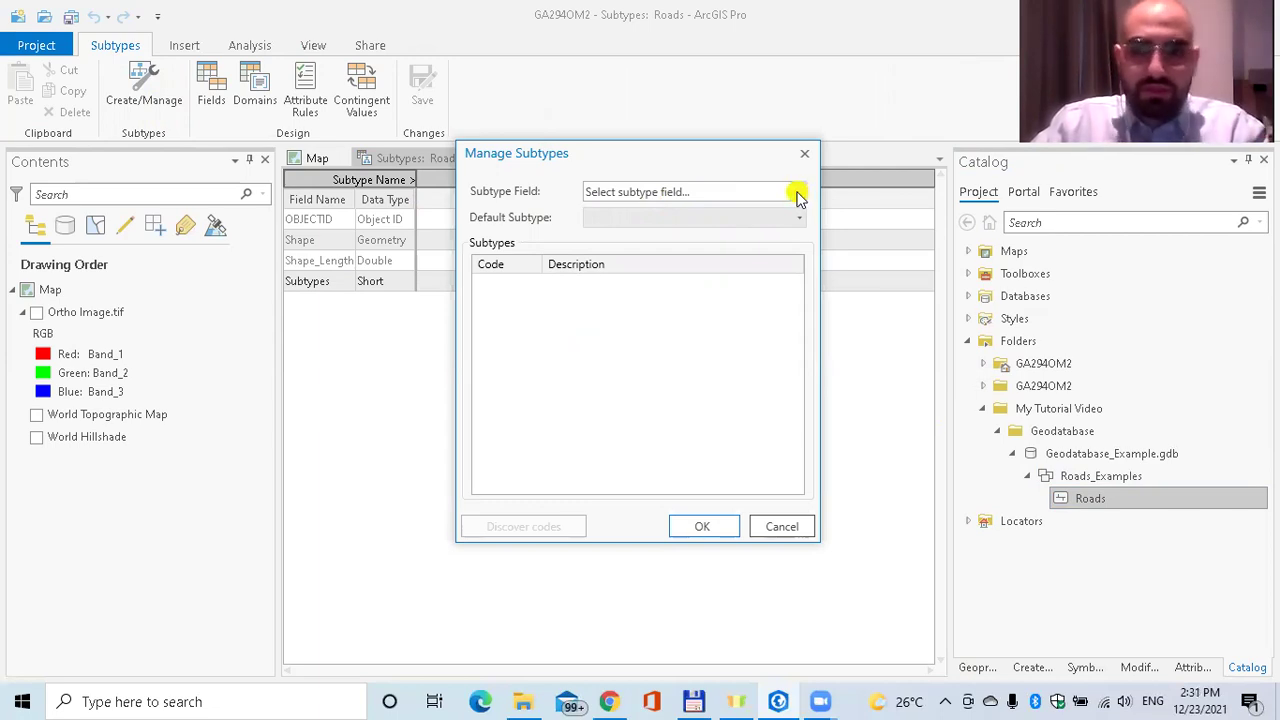
pyautogui.click(798, 195)
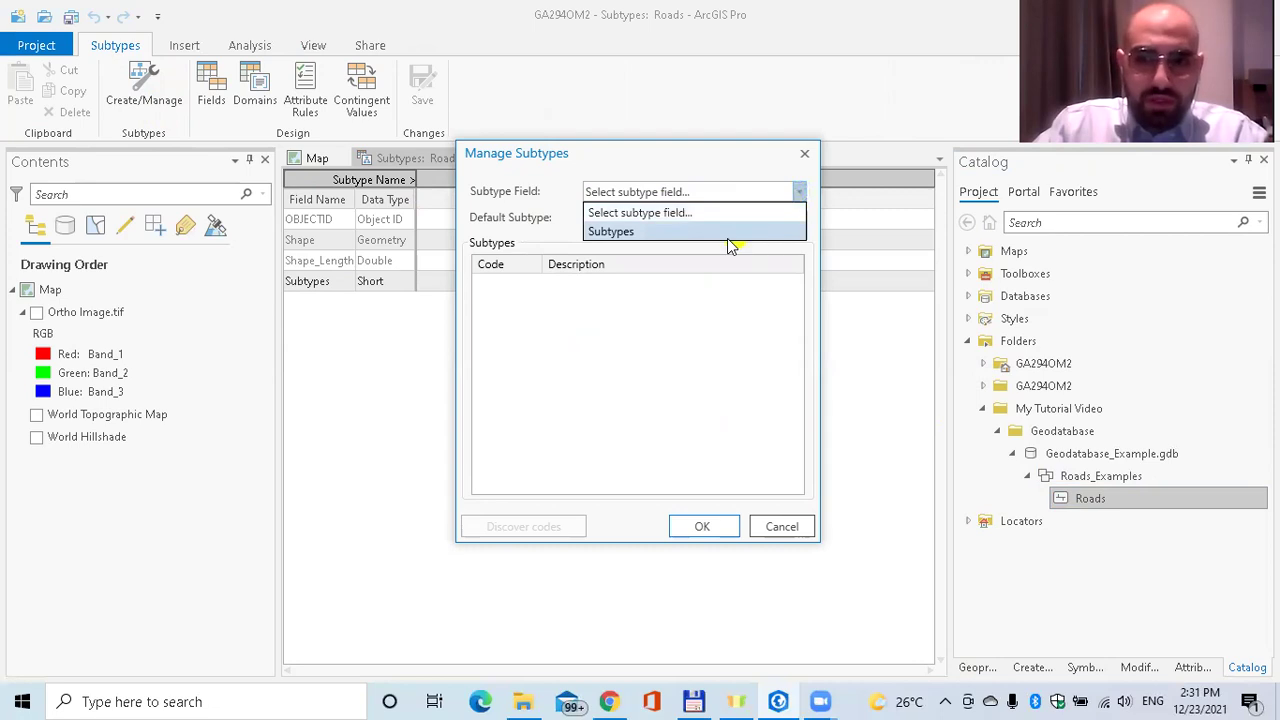
pyautogui.click(641, 233)
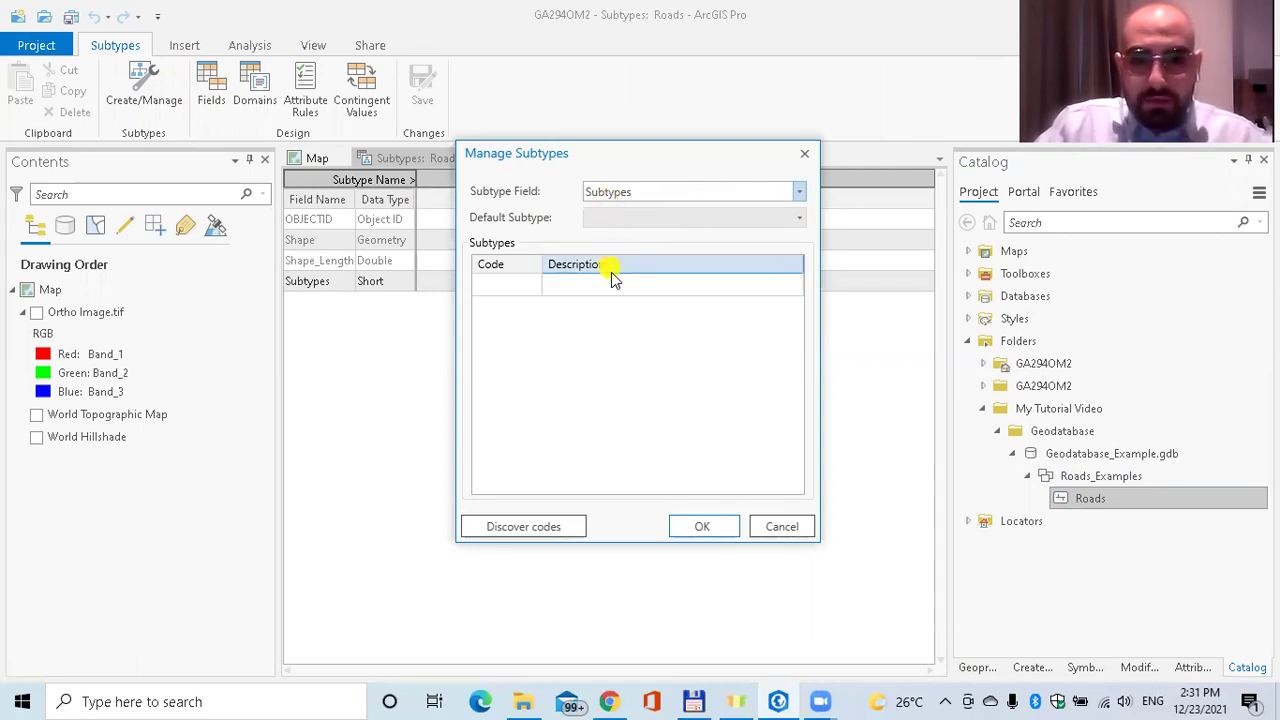
pyautogui.click(797, 192)
pyautogui.click(748, 231)
# Add two subtype rows described as Major_Roads and Secondary_Roads.
pyautogui.click(576, 289)
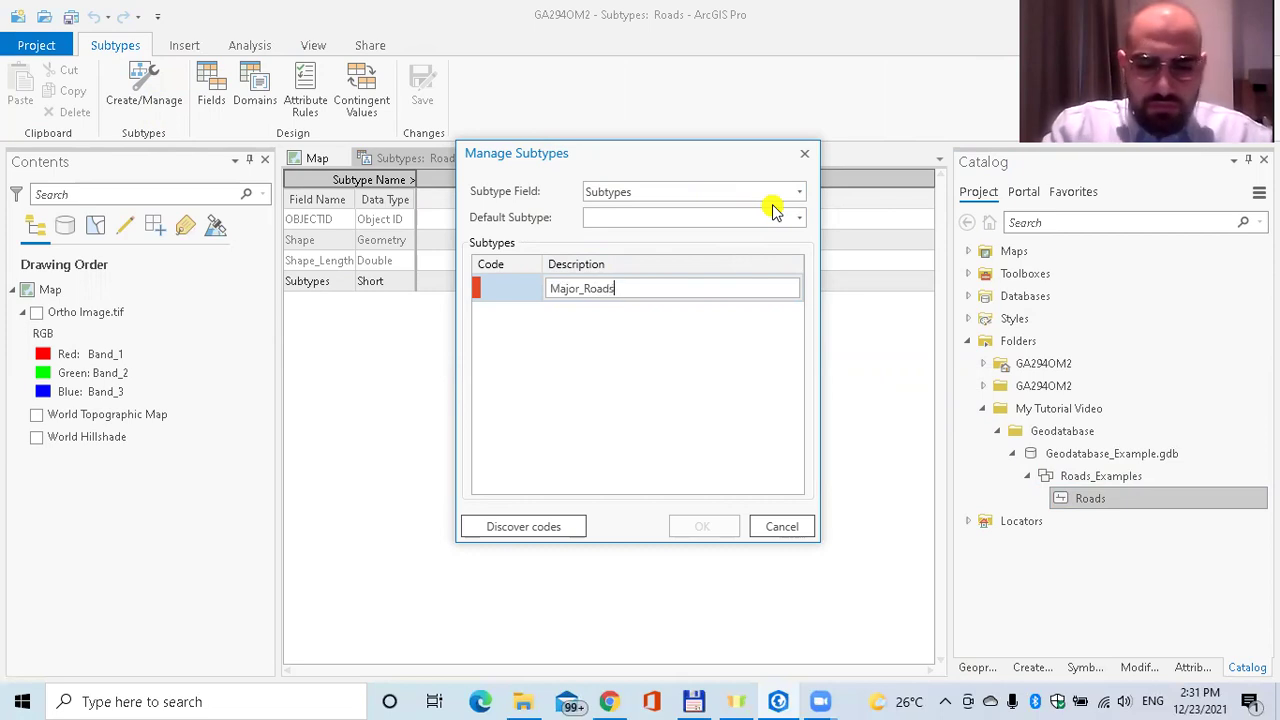
pyautogui.click(505, 268)
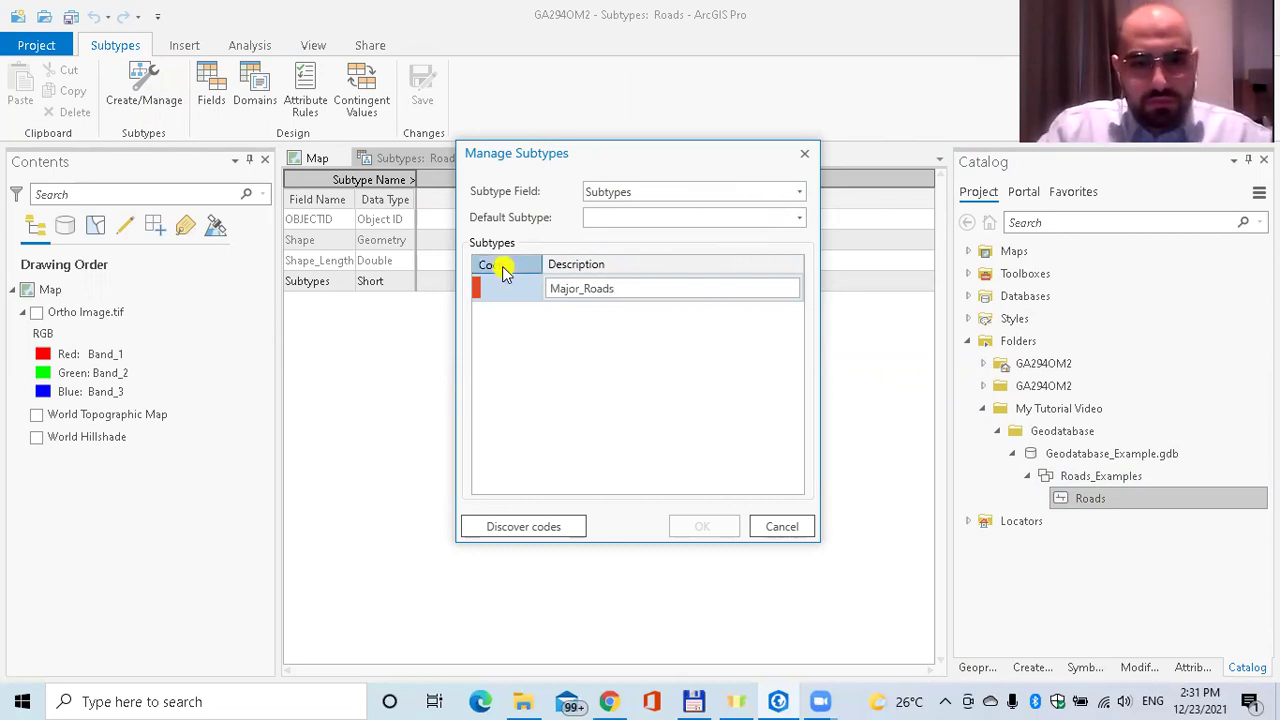
pyautogui.click(596, 309)
pyautogui.click(600, 309)
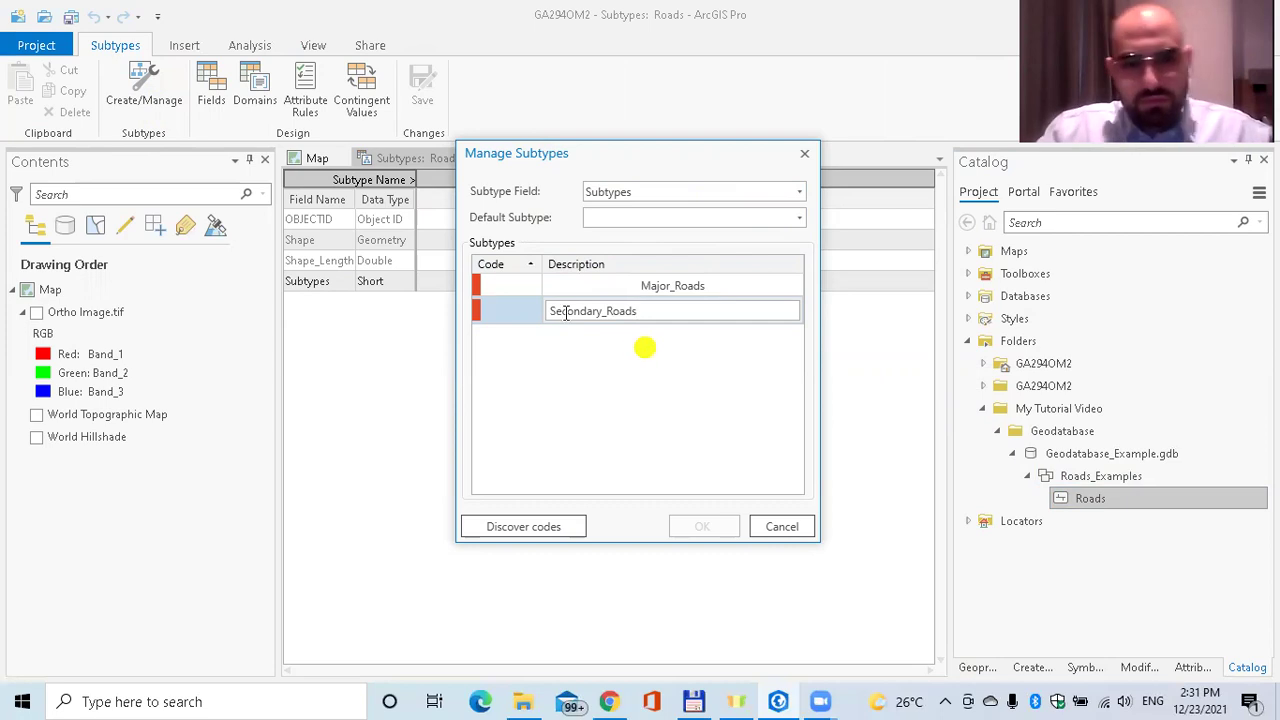
pyautogui.click(490, 264)
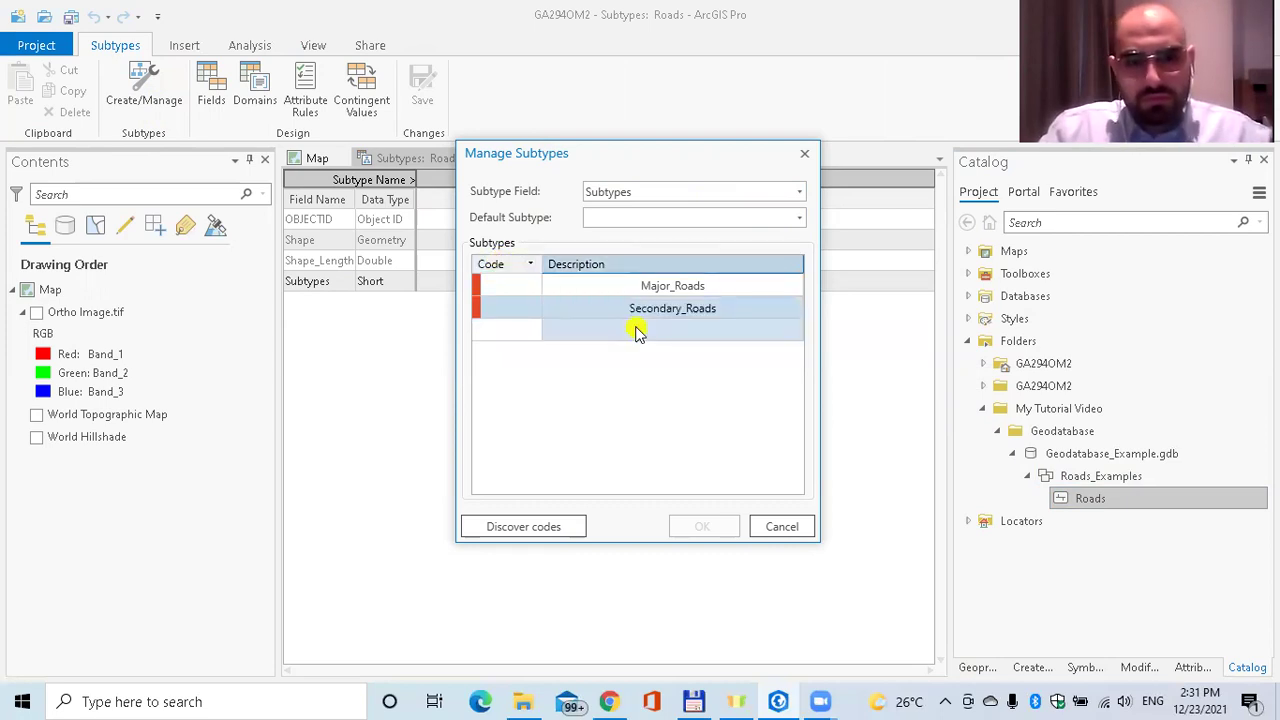
# Add two more subtype rows described as Routes and Unpaved_Roads.
pyautogui.click(640, 331)
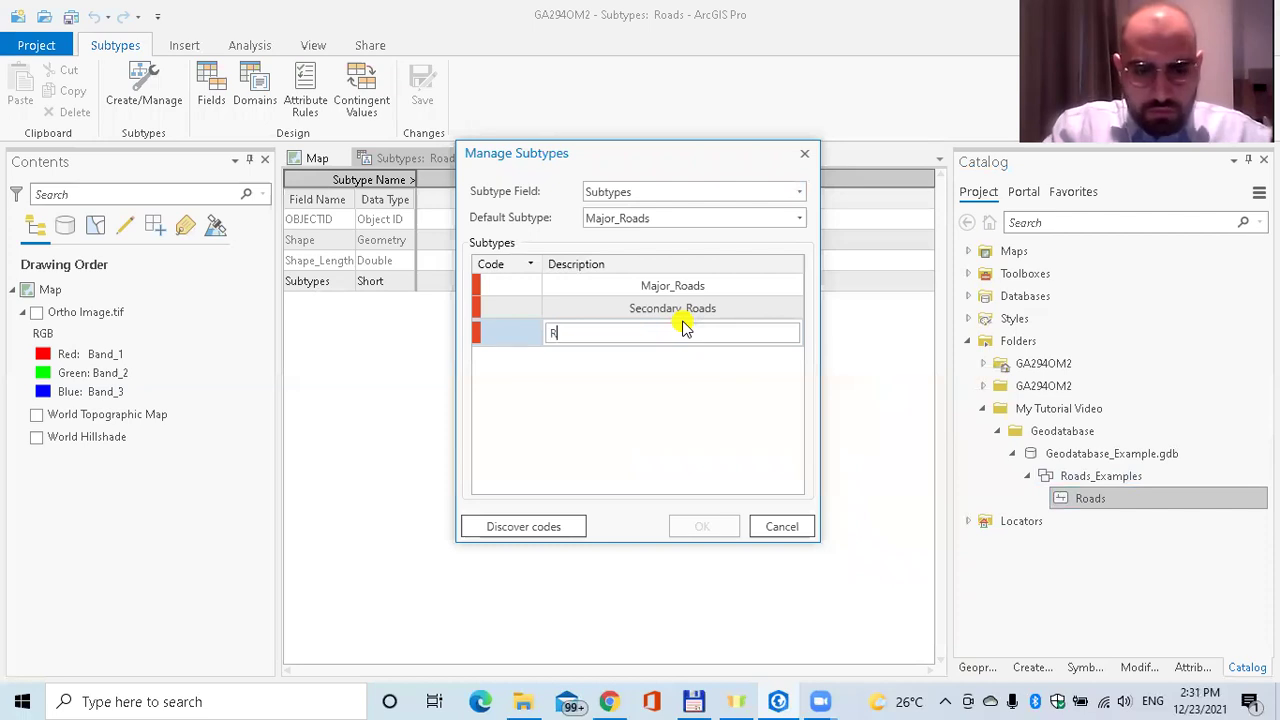
pyautogui.write('Routes')
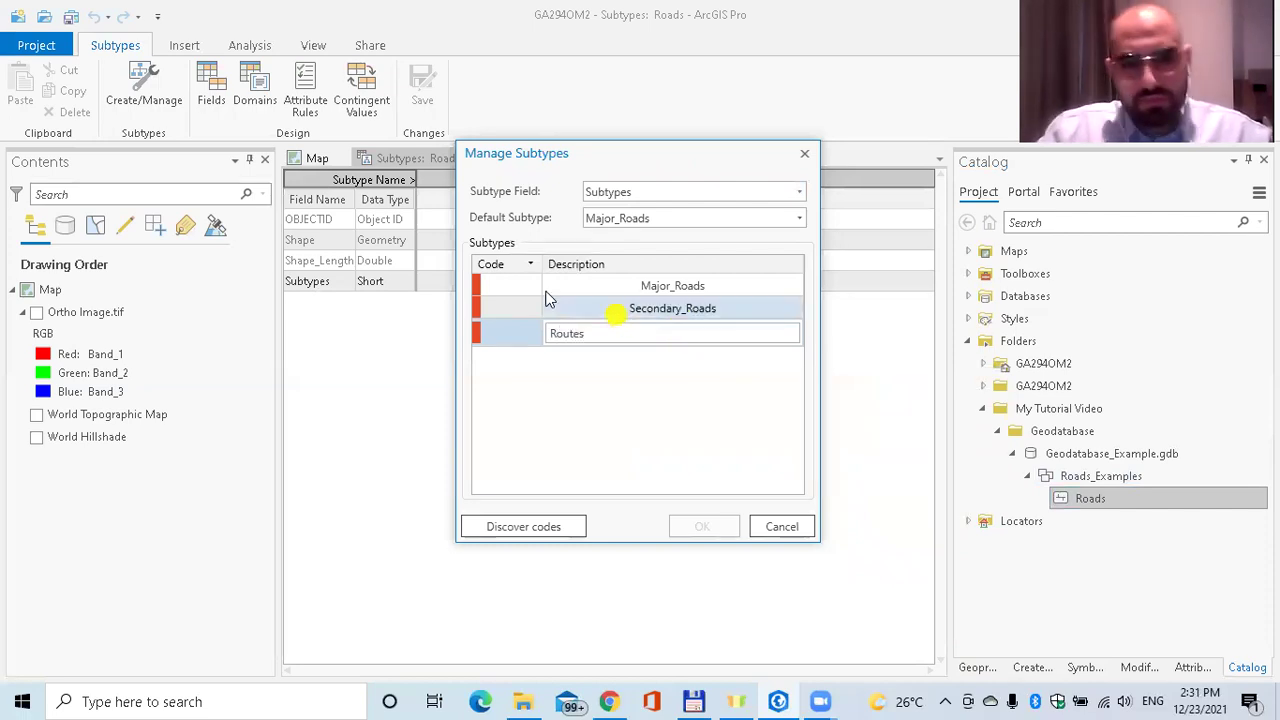
pyautogui.click(506, 262)
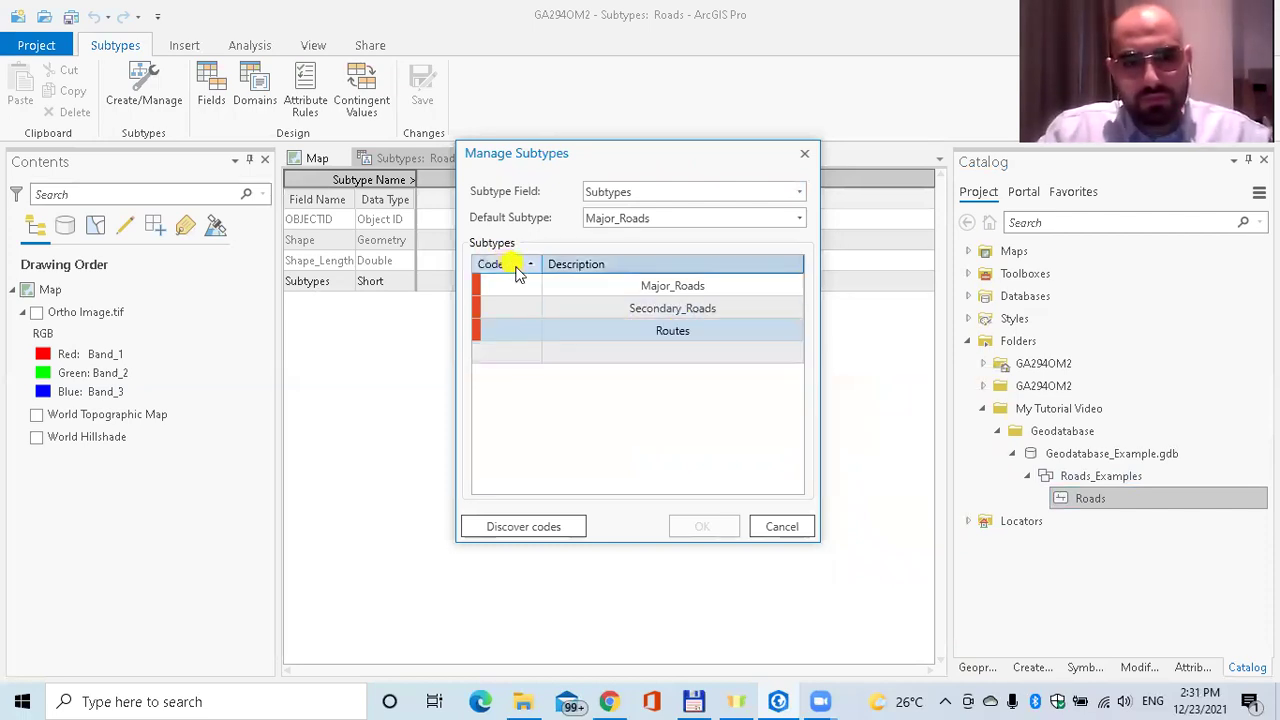
pyautogui.click(580, 353)
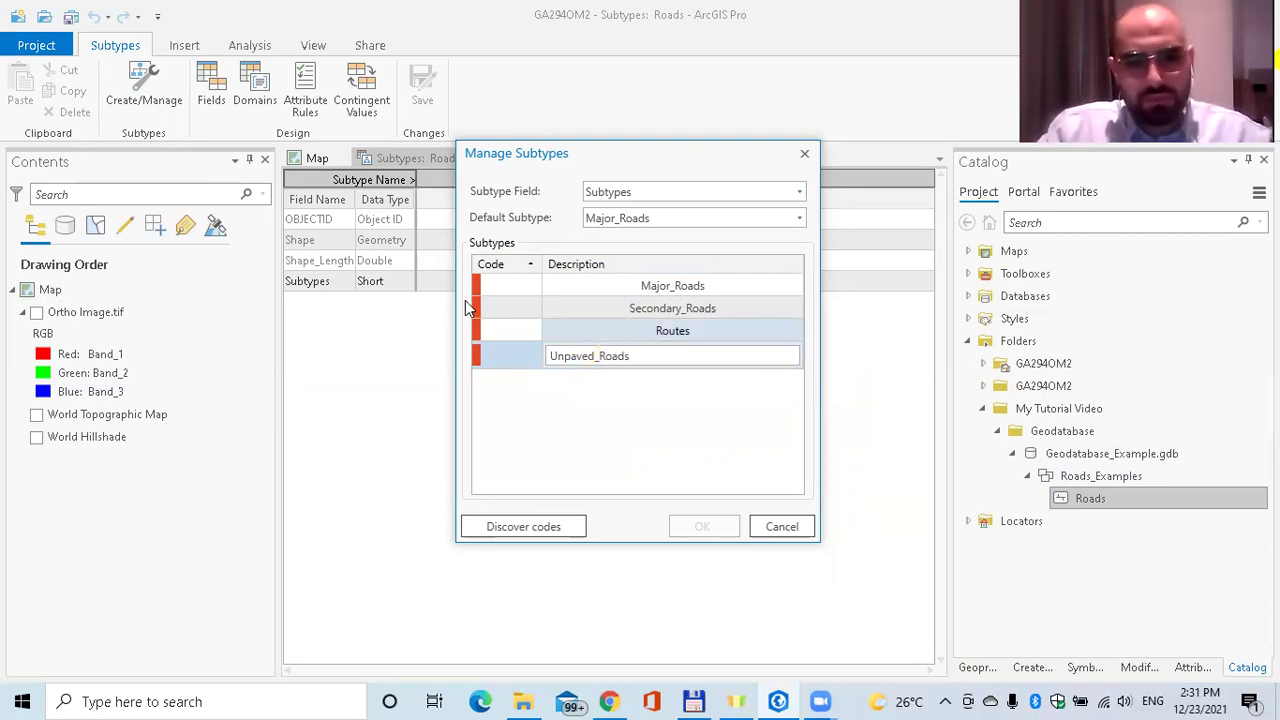
pyautogui.press('Return')
pyautogui.click(600, 348)
# Add two further subtype rows, both with the description Paved_Roads.
pyautogui.click(612, 378)
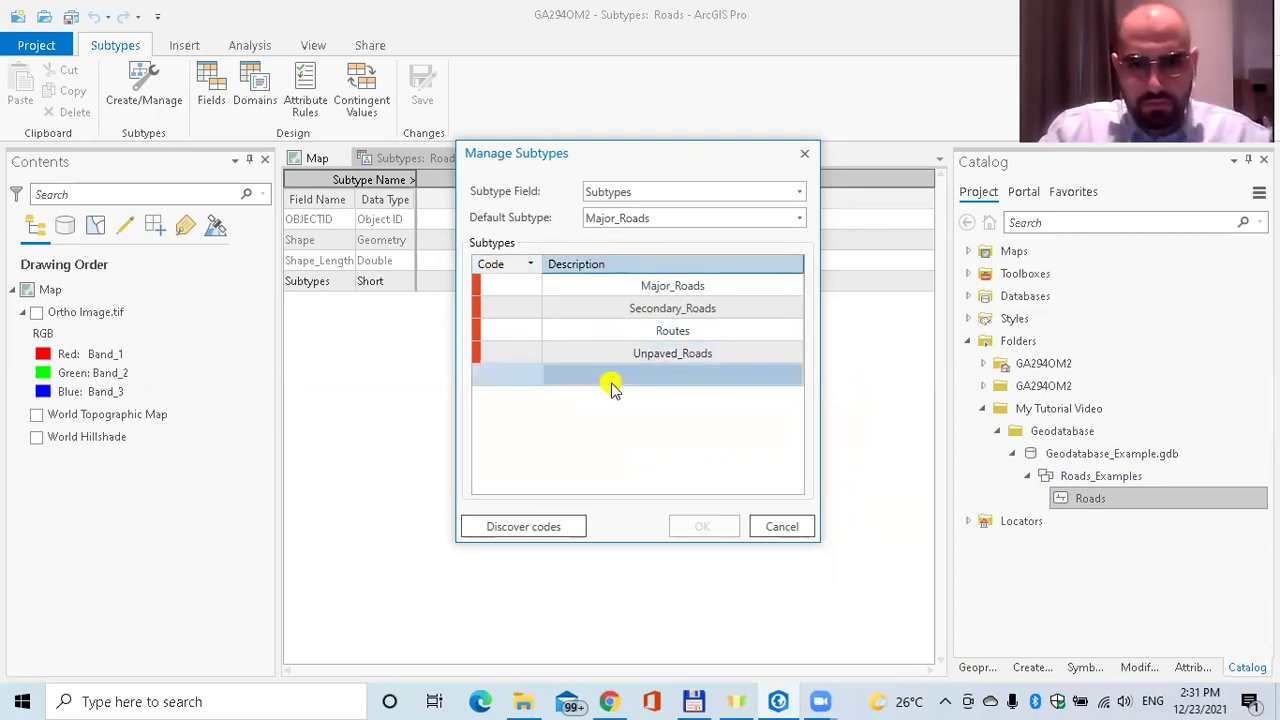
pyautogui.click(612, 377)
pyautogui.write('Paved_Roads')
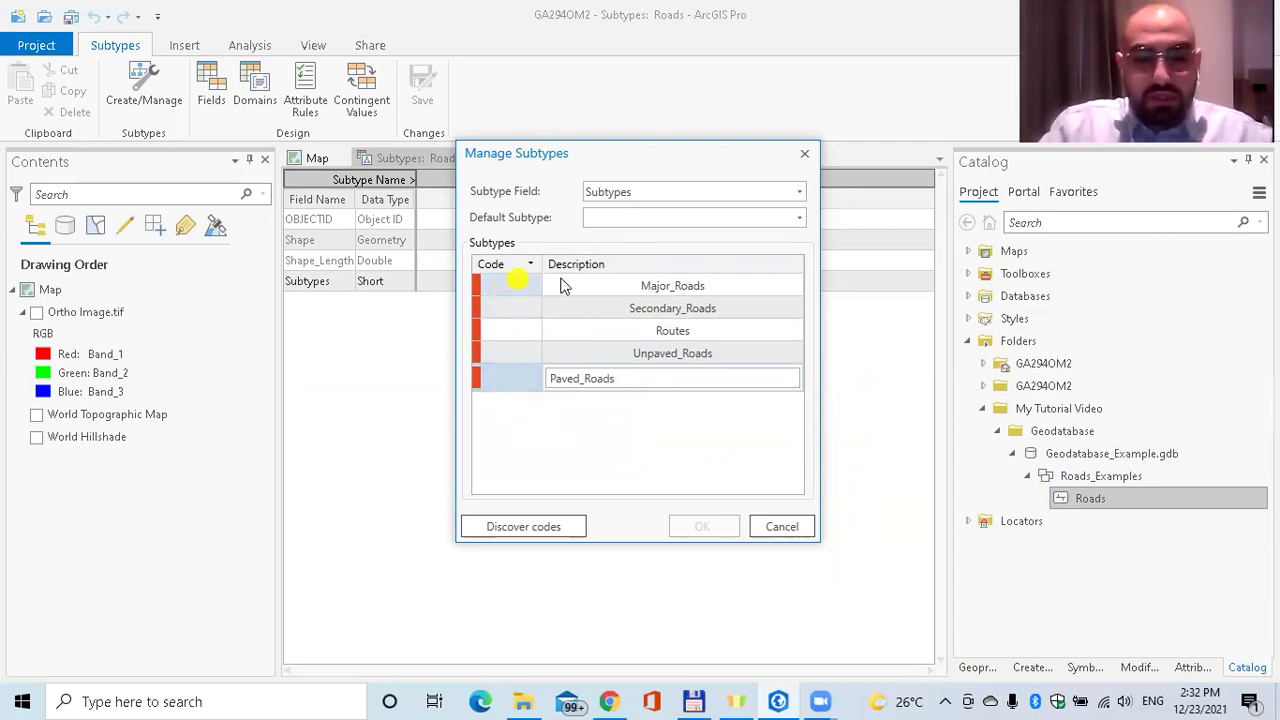
pyautogui.click(516, 284)
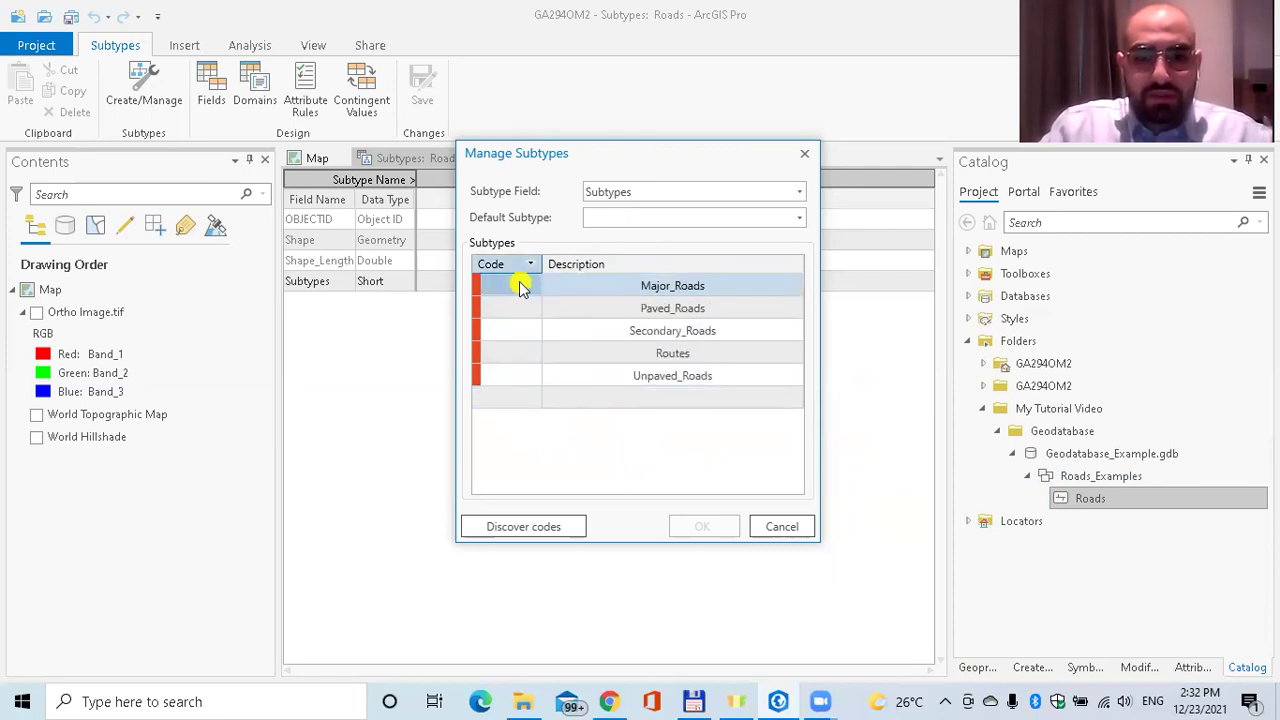
pyautogui.click(578, 398)
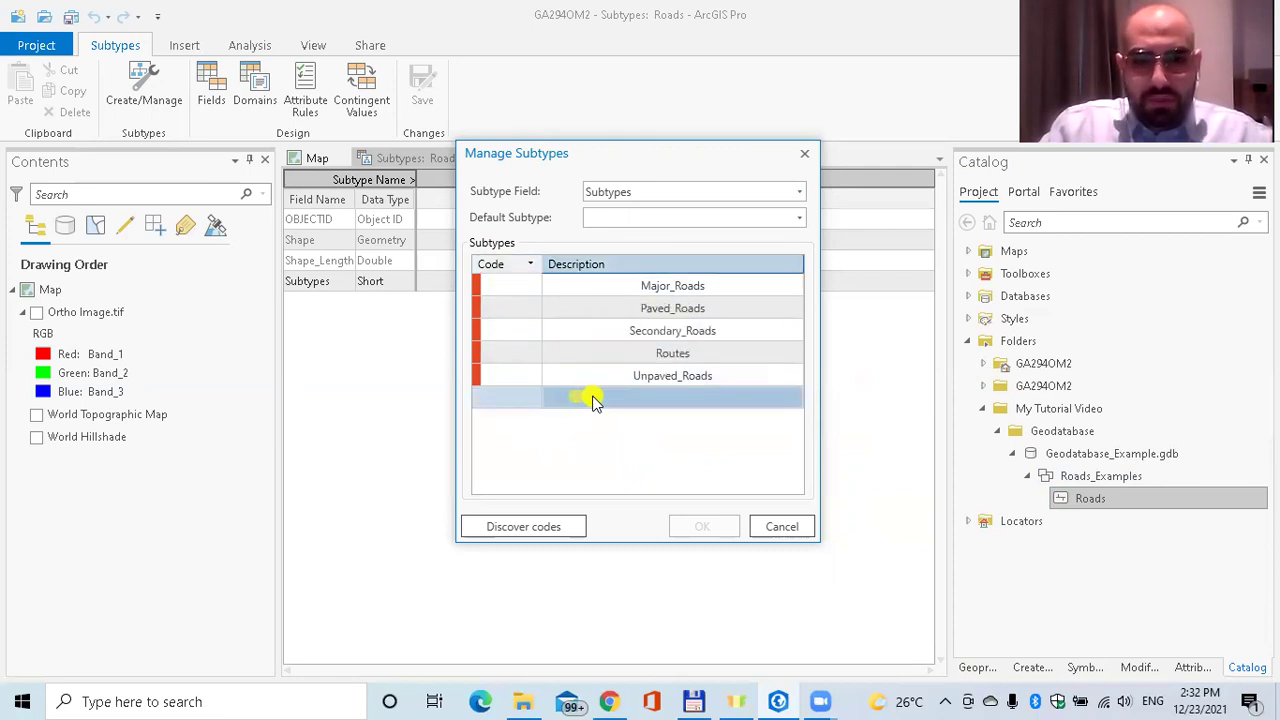
pyautogui.click(588, 397)
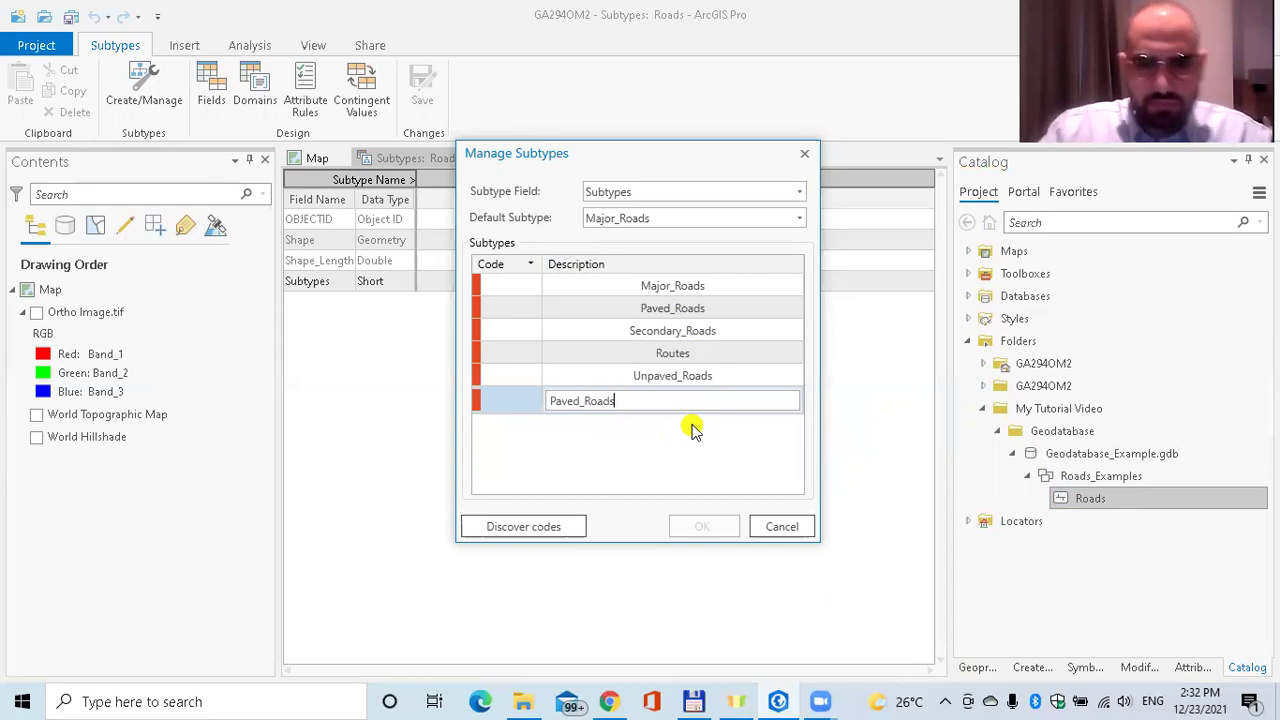
pyautogui.click(497, 264)
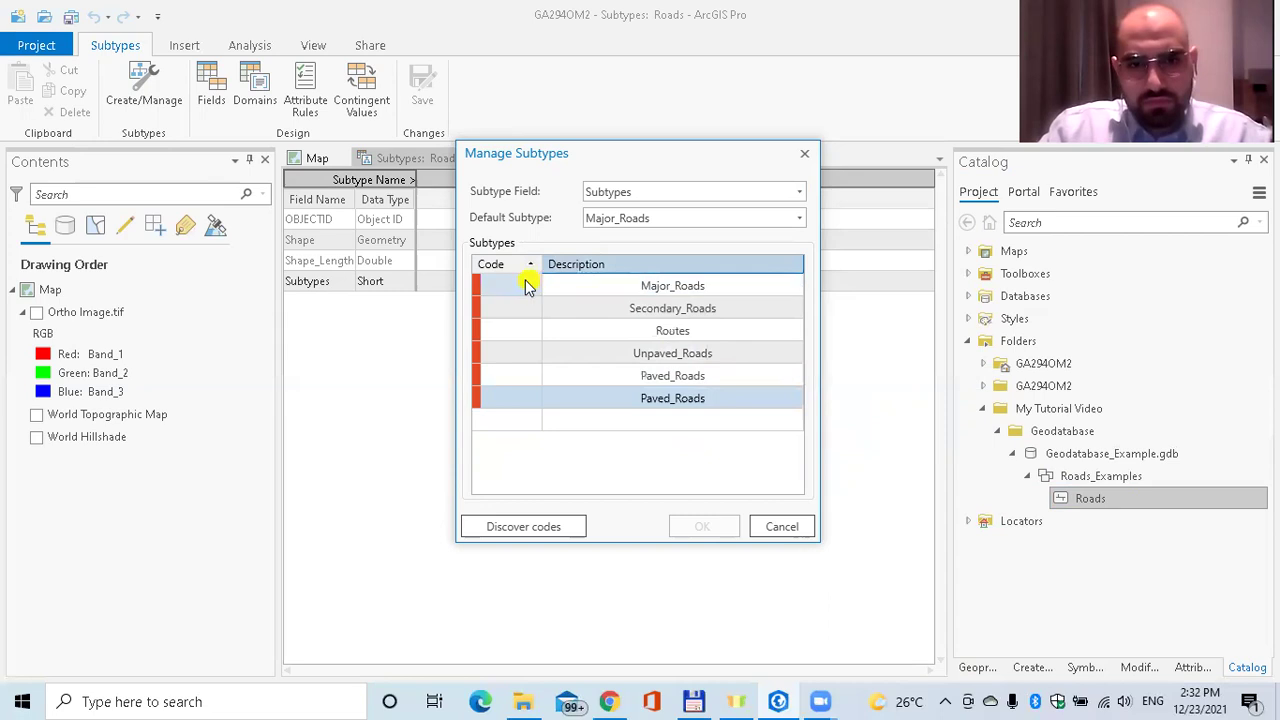
# Enter code 1 for both the Major_Roads and the Secondary_Roads subtypes.
pyautogui.click(527, 286)
pyautogui.click(524, 285)
pyautogui.write('1')
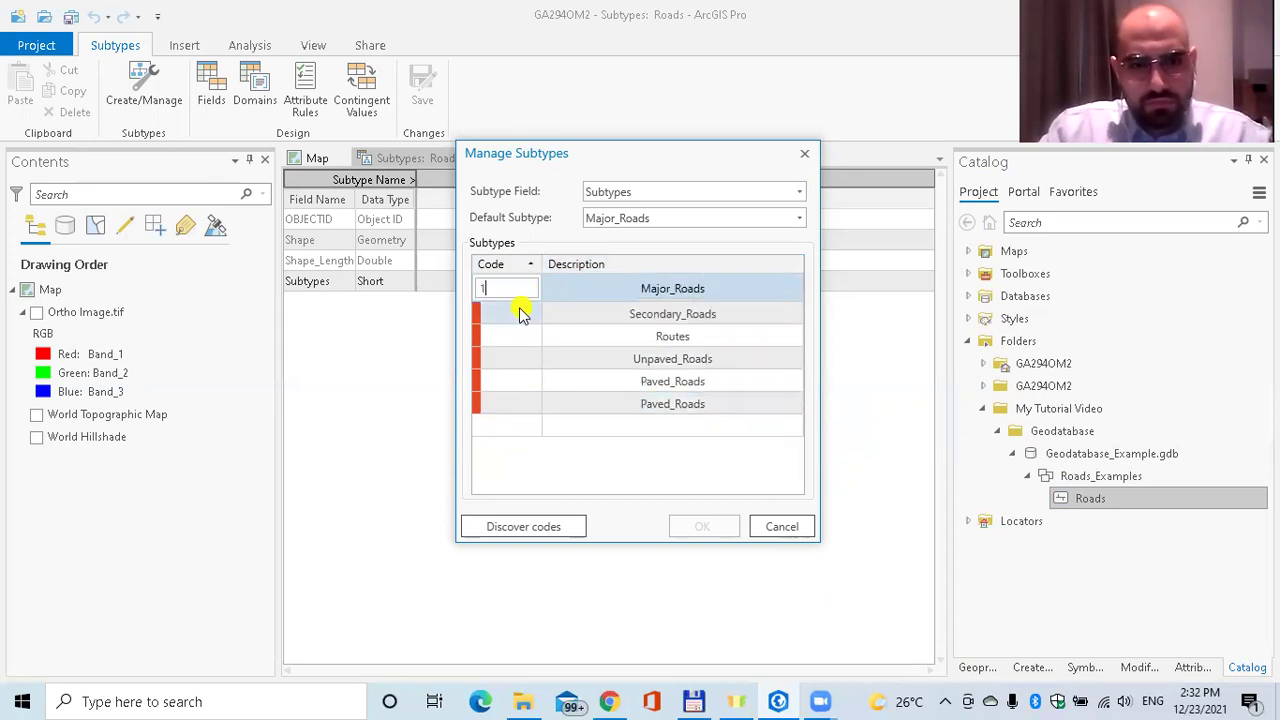
pyautogui.click(520, 310)
pyautogui.click(520, 307)
pyautogui.click(524, 288)
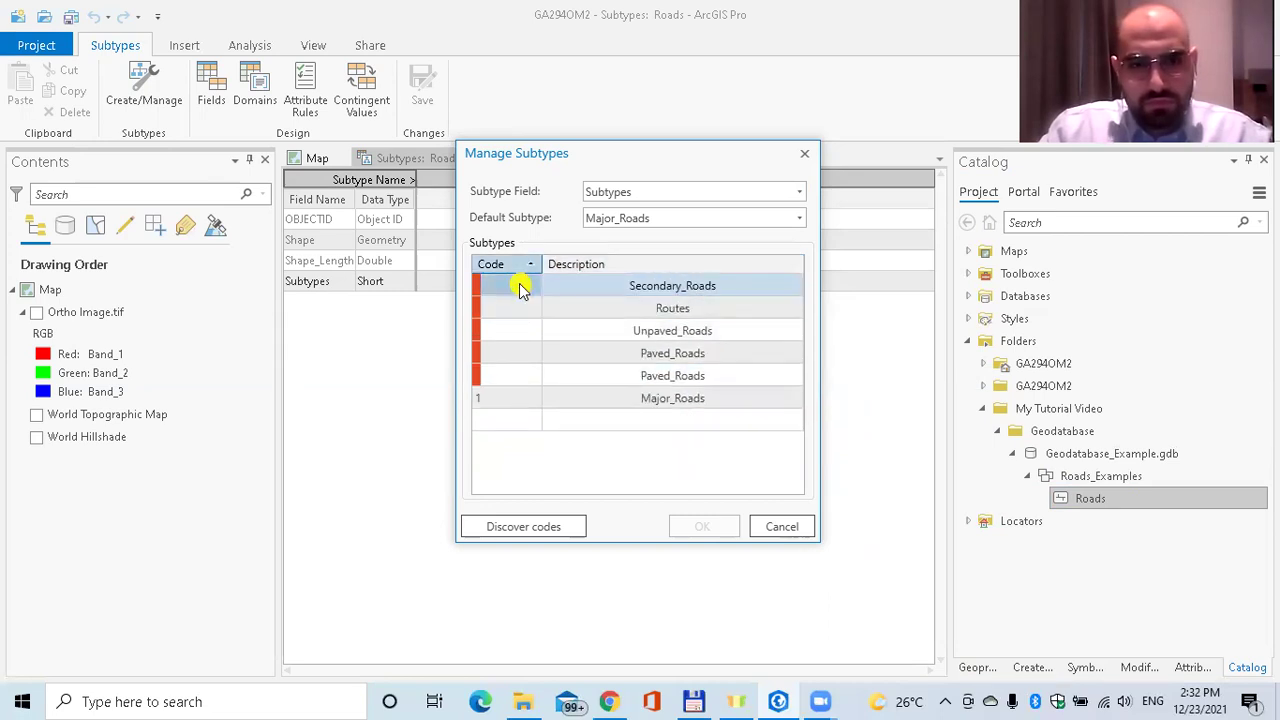
pyautogui.click(521, 285)
pyautogui.write('1')
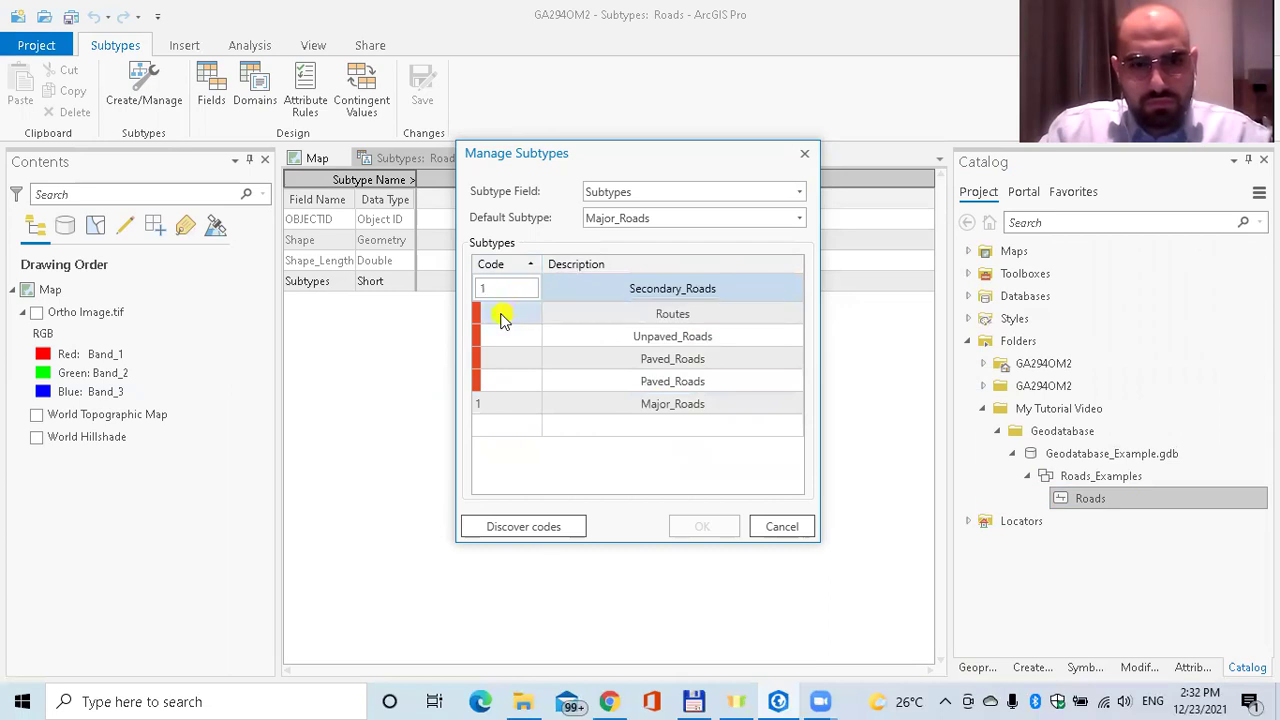
# Enter code 2 for the Unpaved_Roads subtype.
pyautogui.click(509, 313)
pyautogui.click(517, 308)
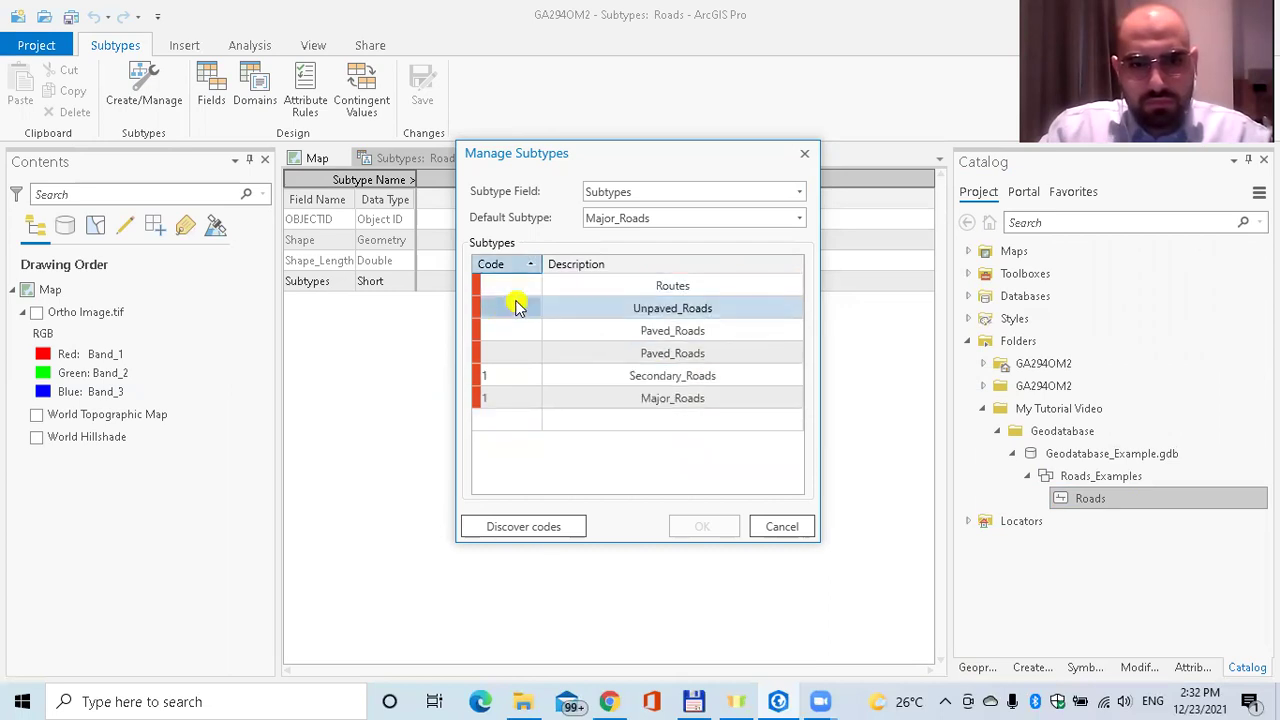
pyautogui.click(517, 308)
pyautogui.write('2')
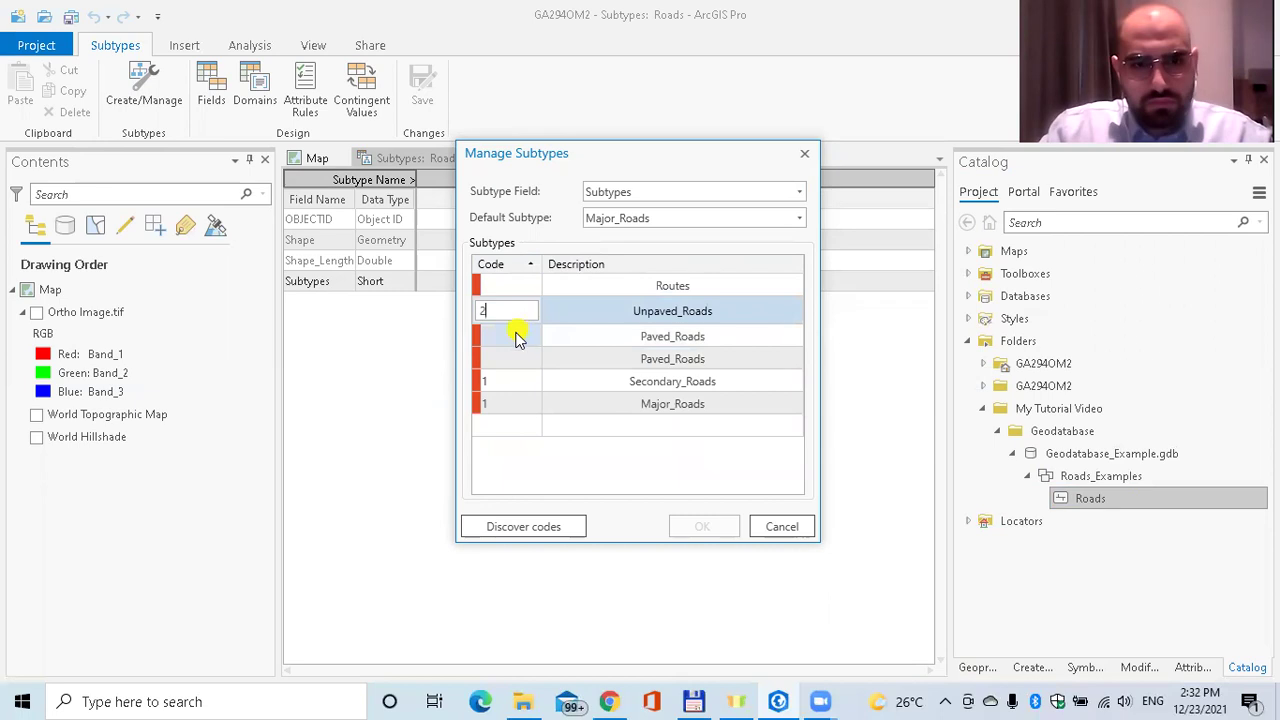
pyautogui.click(517, 338)
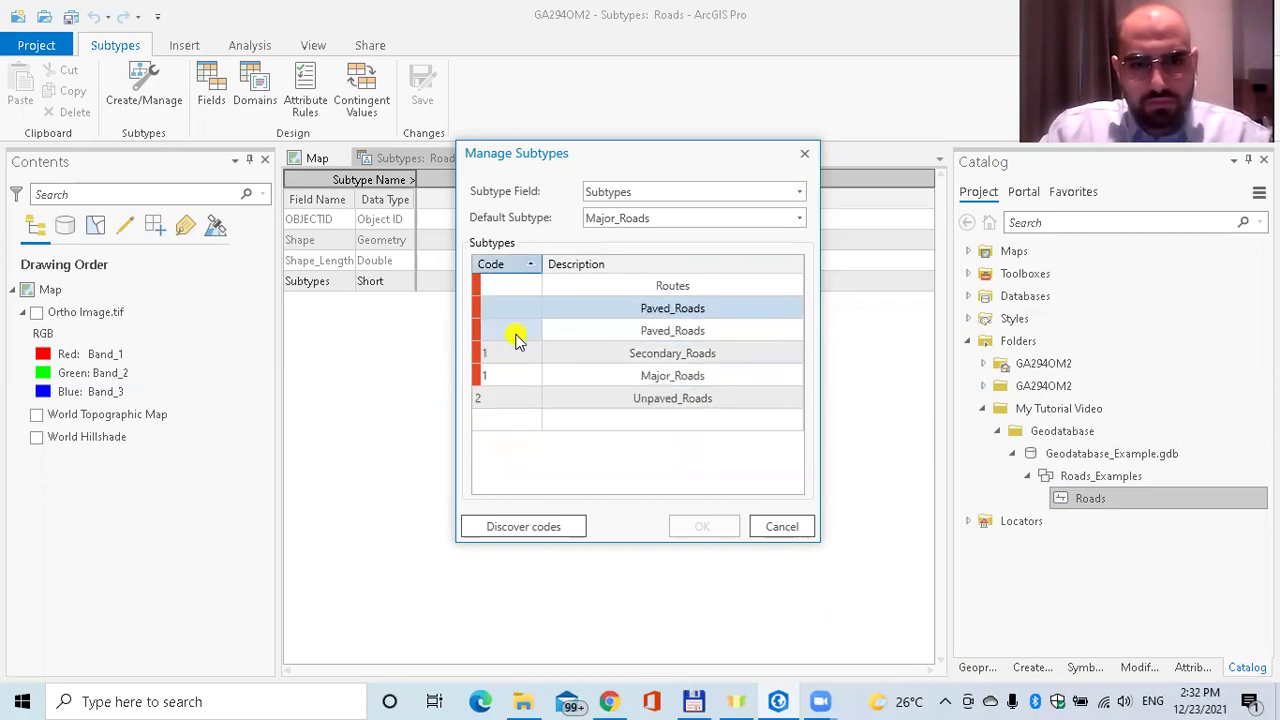
# Sort the subtypes by descending code and set Unpaved_Roads to code 1 and Major_Roads to code 2.
pyautogui.click(520, 266)
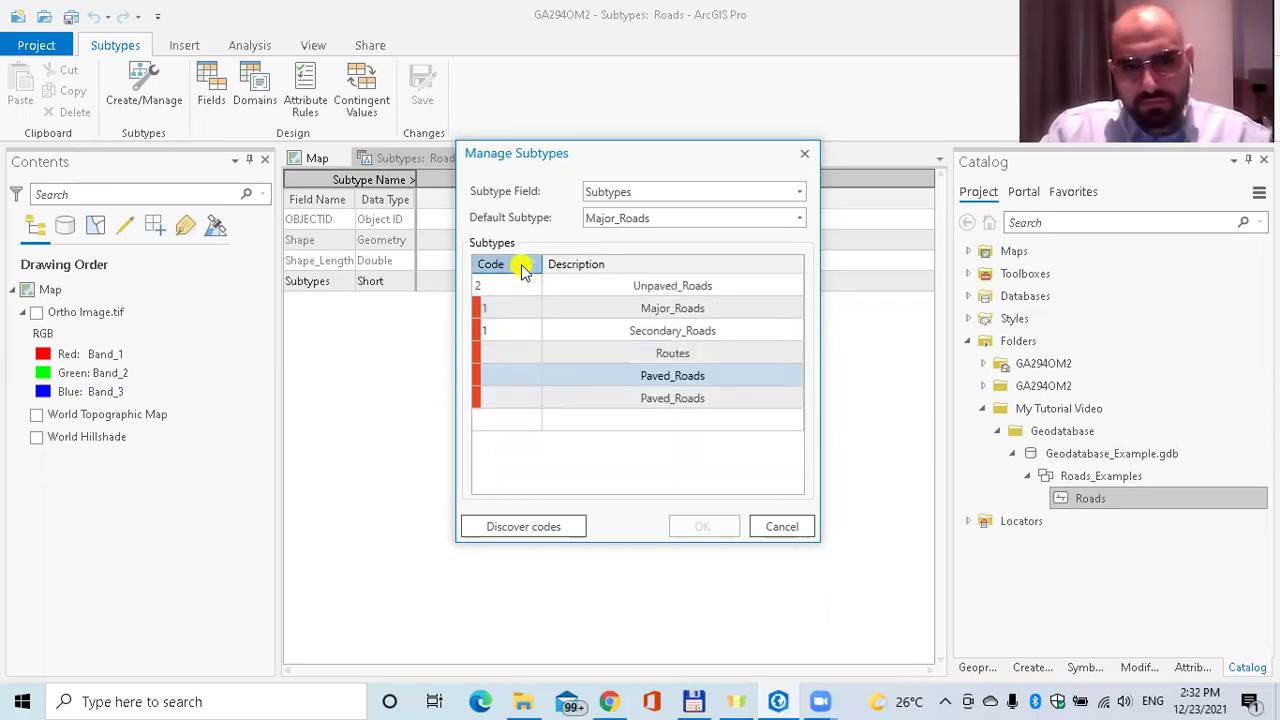
pyautogui.click(520, 266)
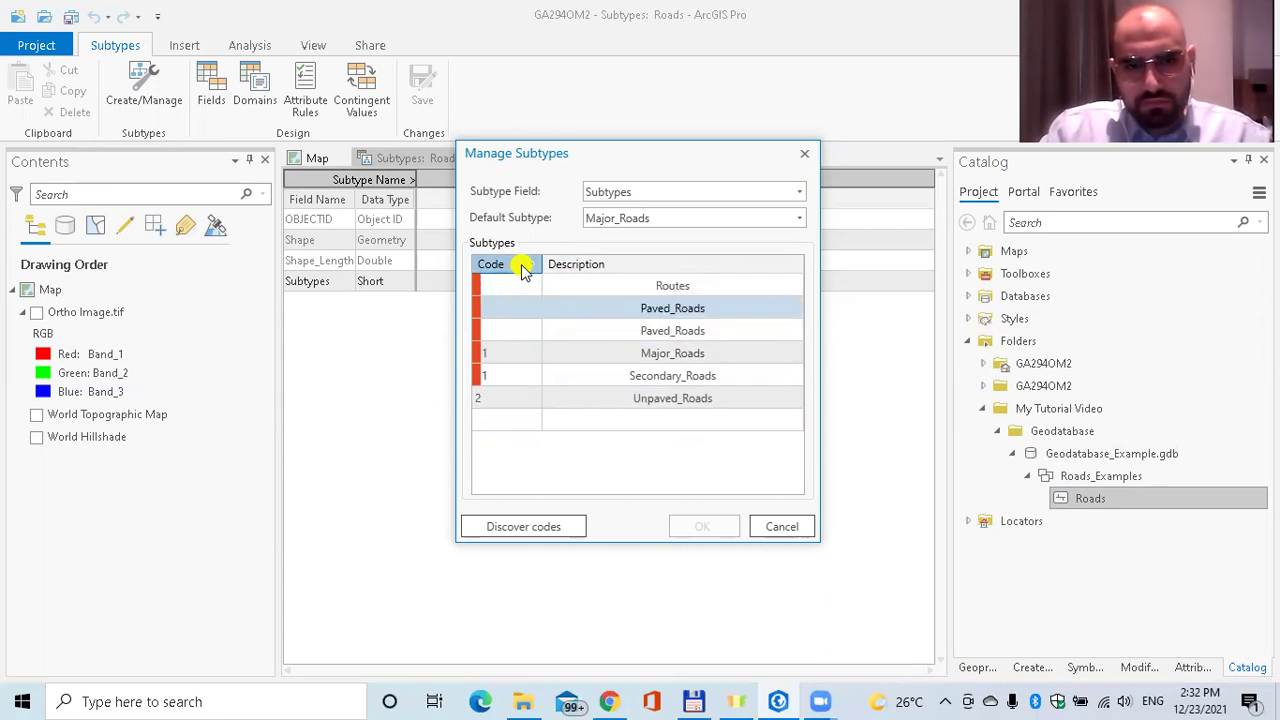
pyautogui.click(520, 266)
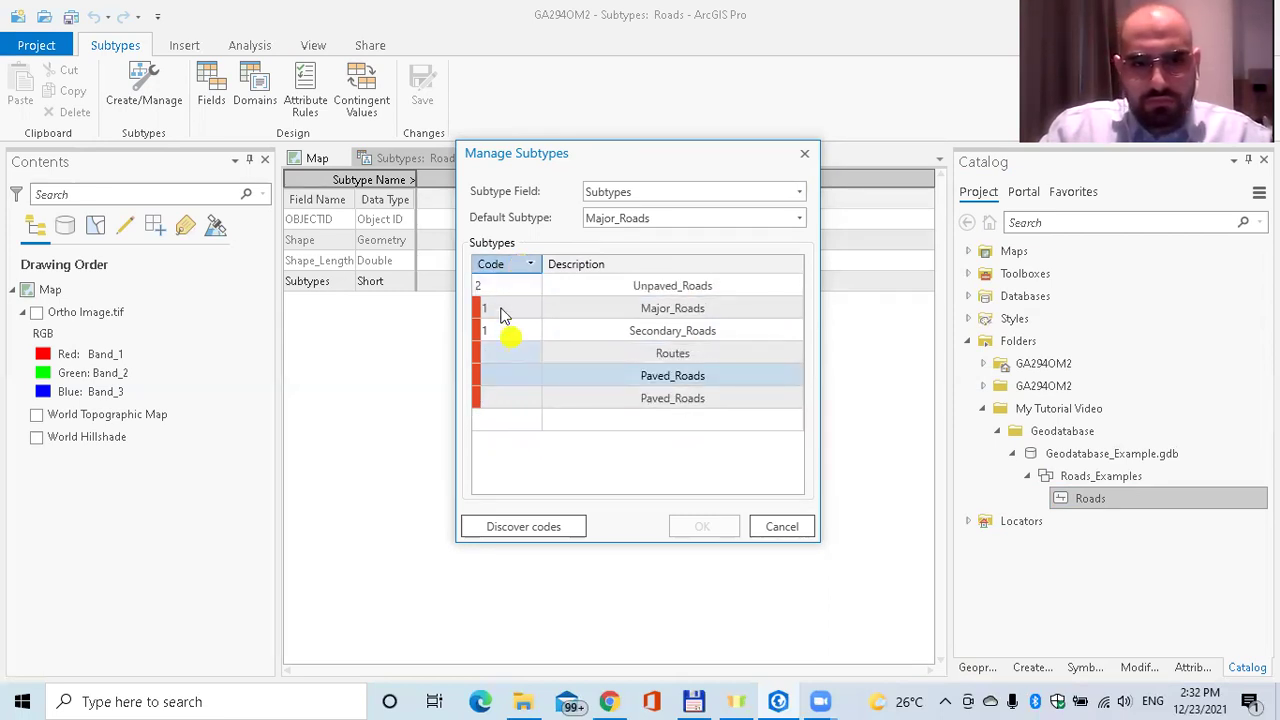
pyautogui.click(494, 286)
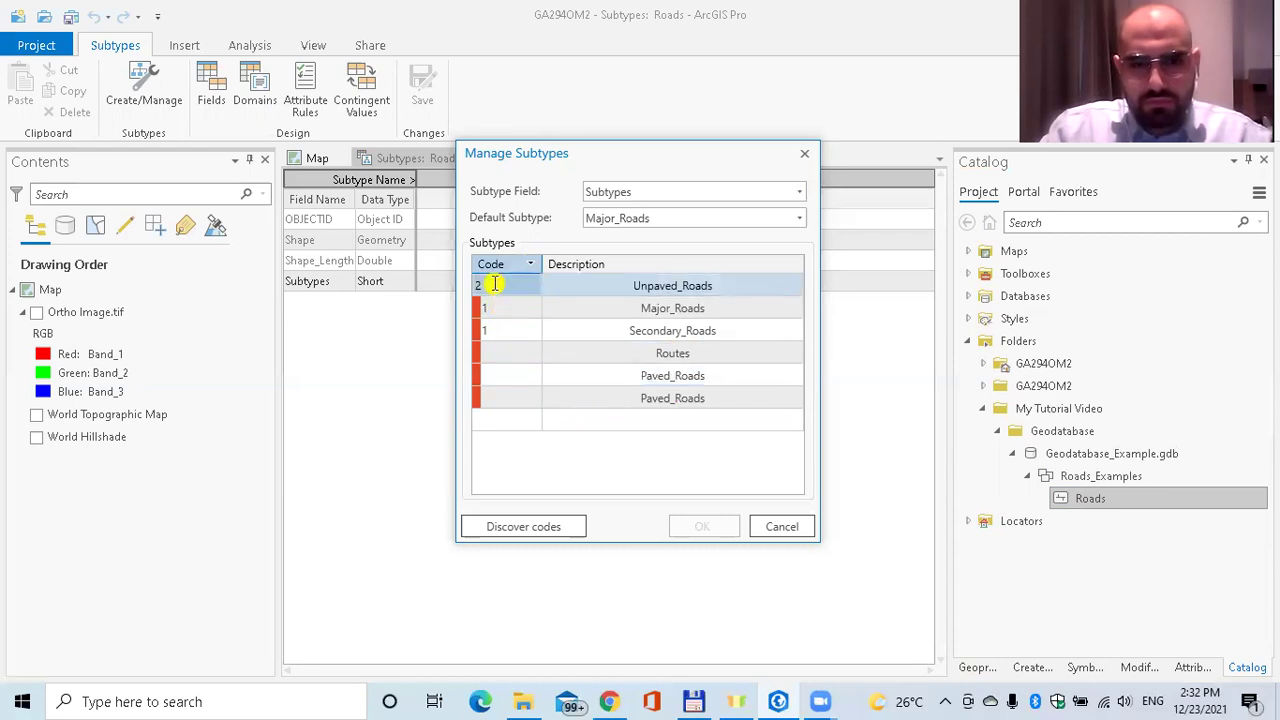
pyautogui.click(492, 285)
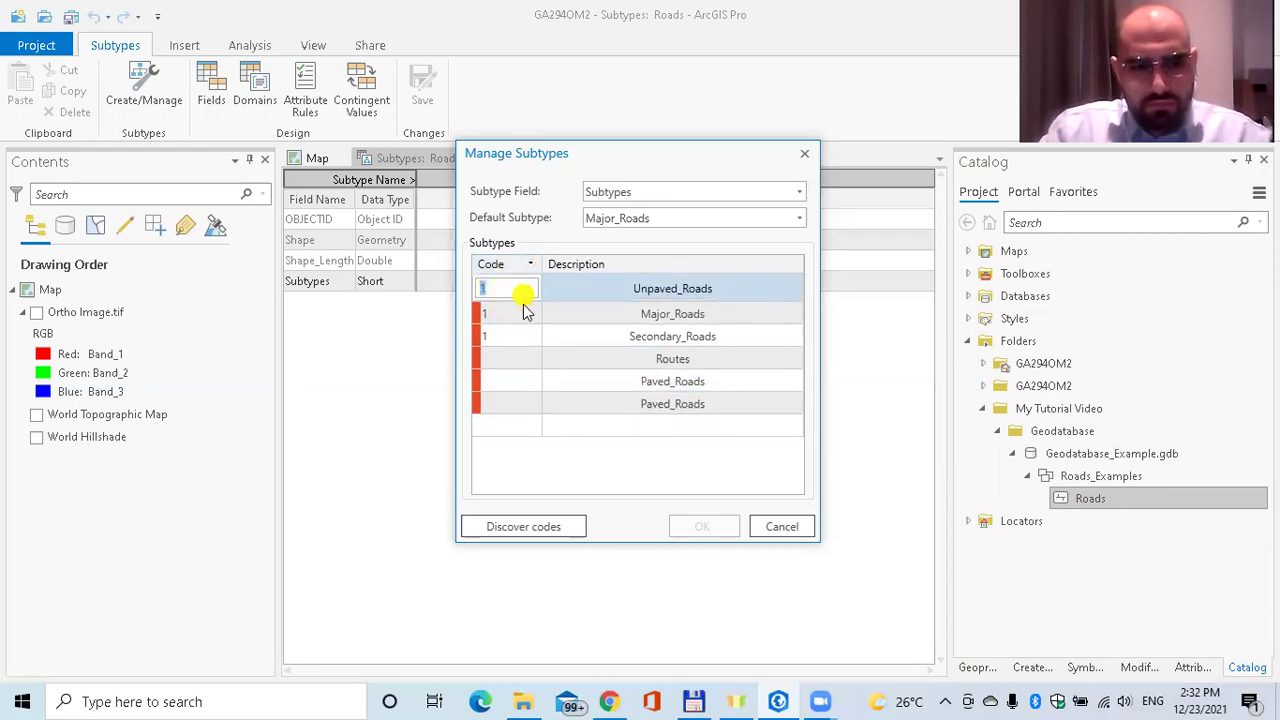
pyautogui.click(505, 311)
pyautogui.click(500, 307)
pyautogui.write('2')
# Set the Secondary_Roads subtype to code 3 and the Routes subtype to code 4.
pyautogui.click(505, 334)
pyautogui.click(505, 333)
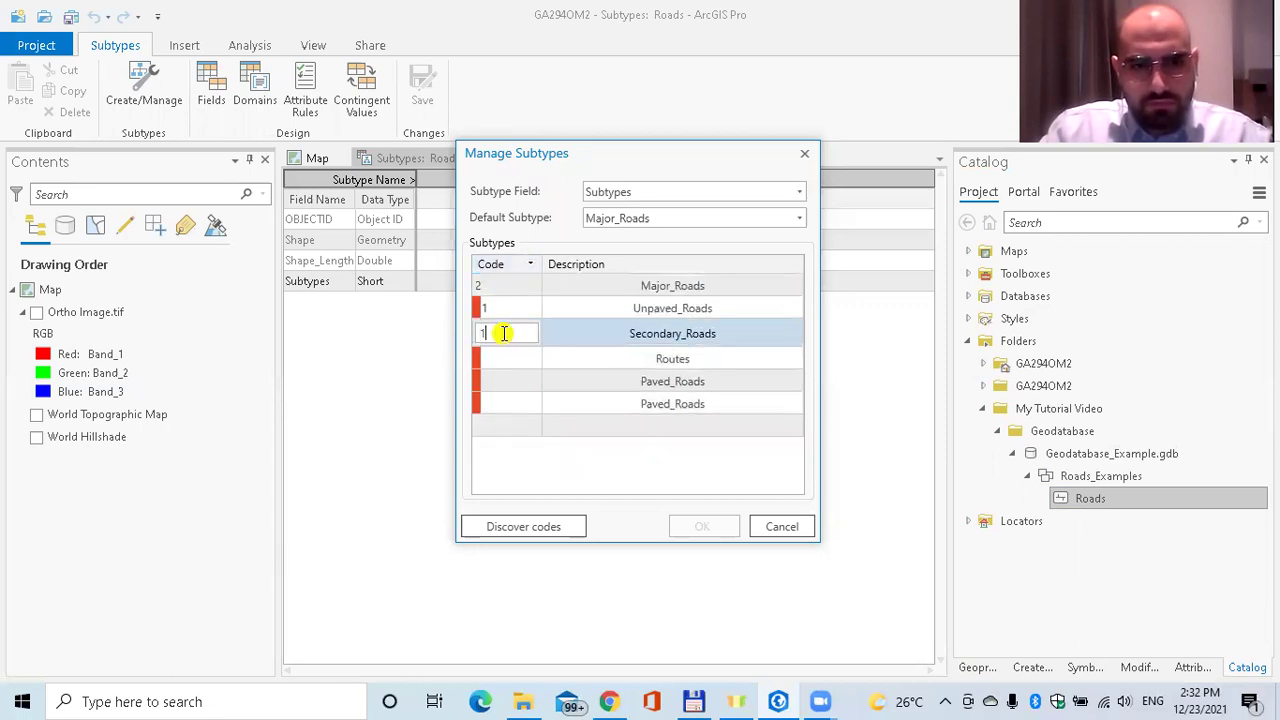
pyautogui.press('BackSpace')
pyautogui.press('BackSpace')
pyautogui.write('3')
pyautogui.click(500, 357)
pyautogui.click(497, 354)
pyautogui.write('4')
# Assign code 5 to one Paved_Roads subtype and code 6 to the other Paved_Roads subtype.
pyautogui.click(500, 374)
pyautogui.click(497, 371)
pyautogui.write('5')
pyautogui.click(500, 402)
pyautogui.click(497, 400)
pyautogui.write('6')
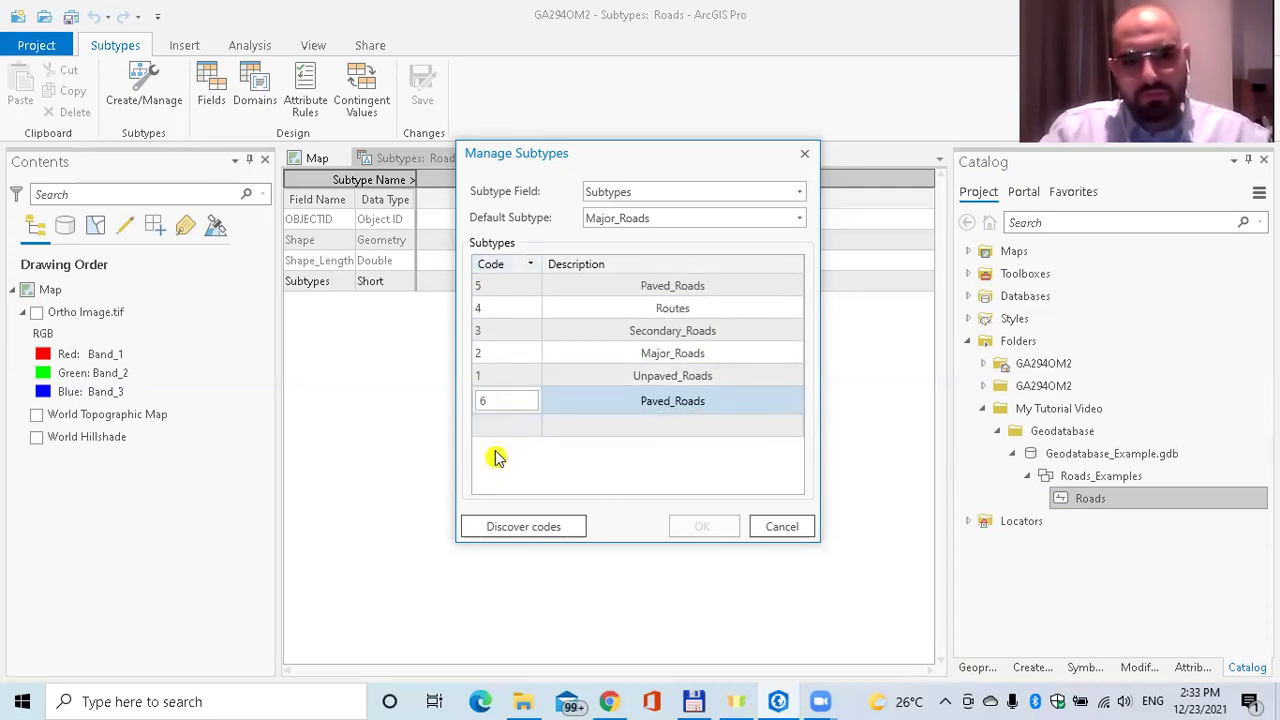
# Accept the edited subtype codes, close the Roads subtypes view and save all its changes.
pyautogui.click(495, 426)
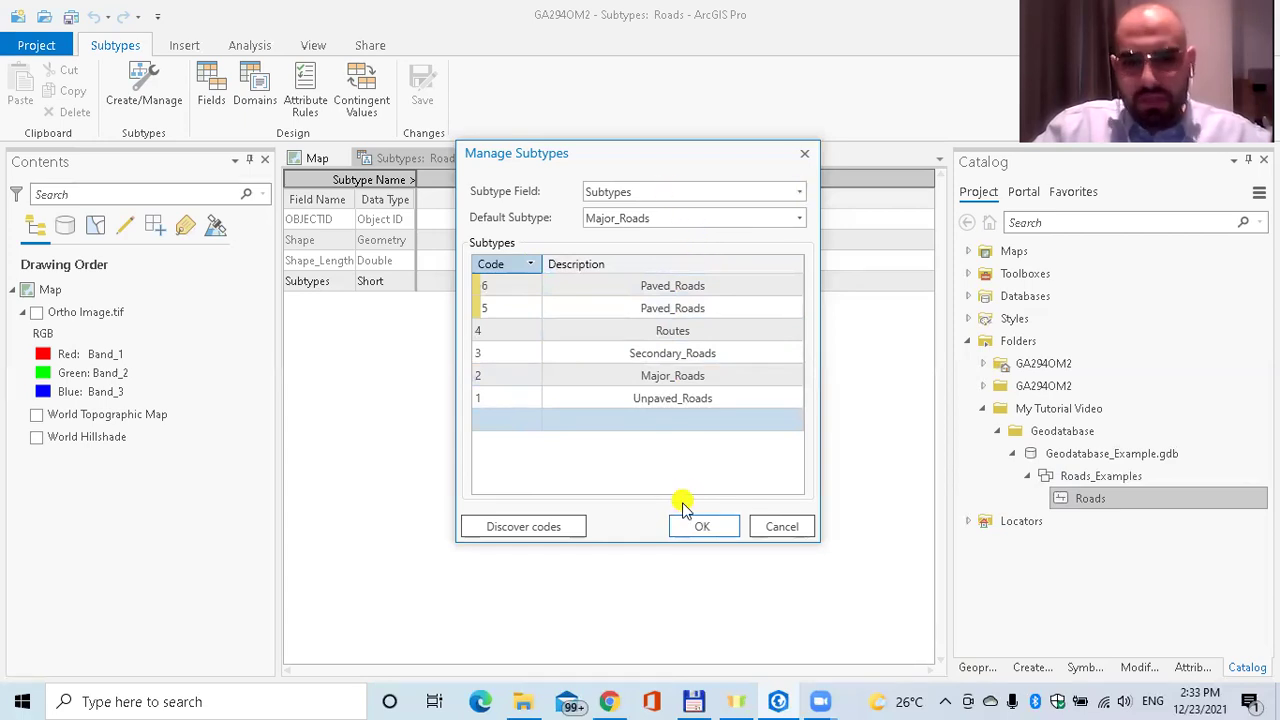
pyautogui.click(703, 527)
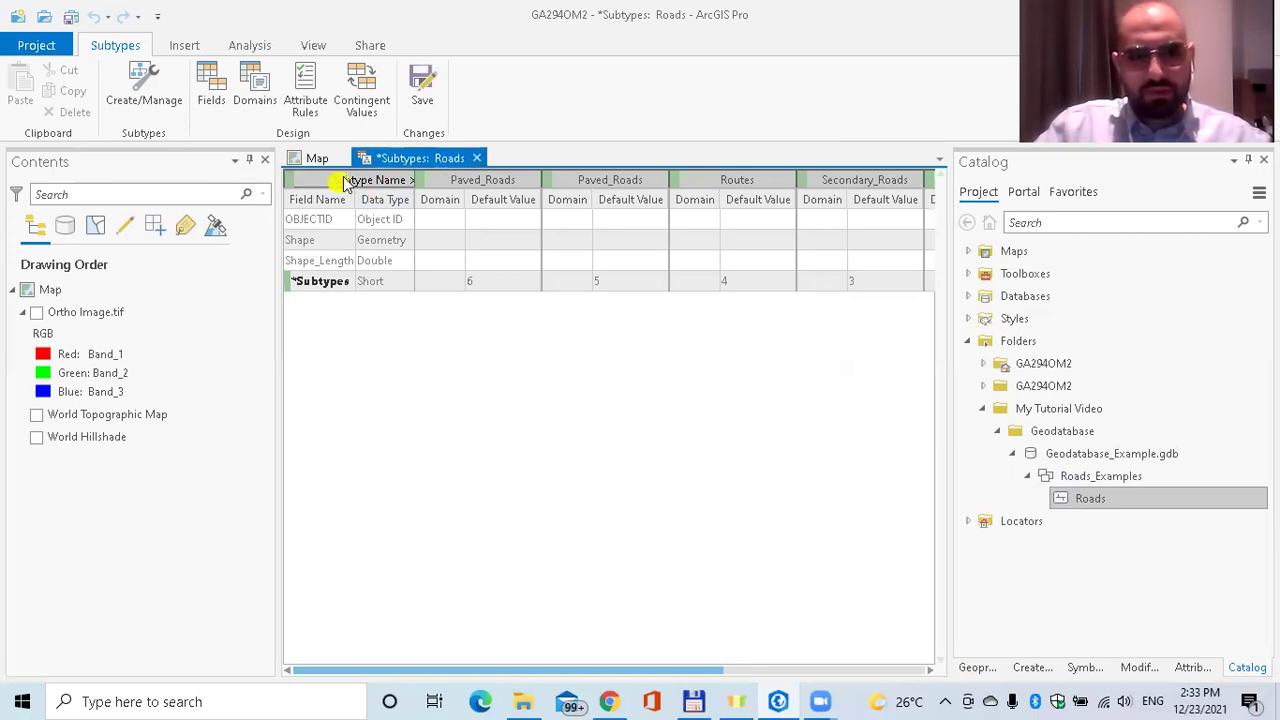
pyautogui.click(477, 158)
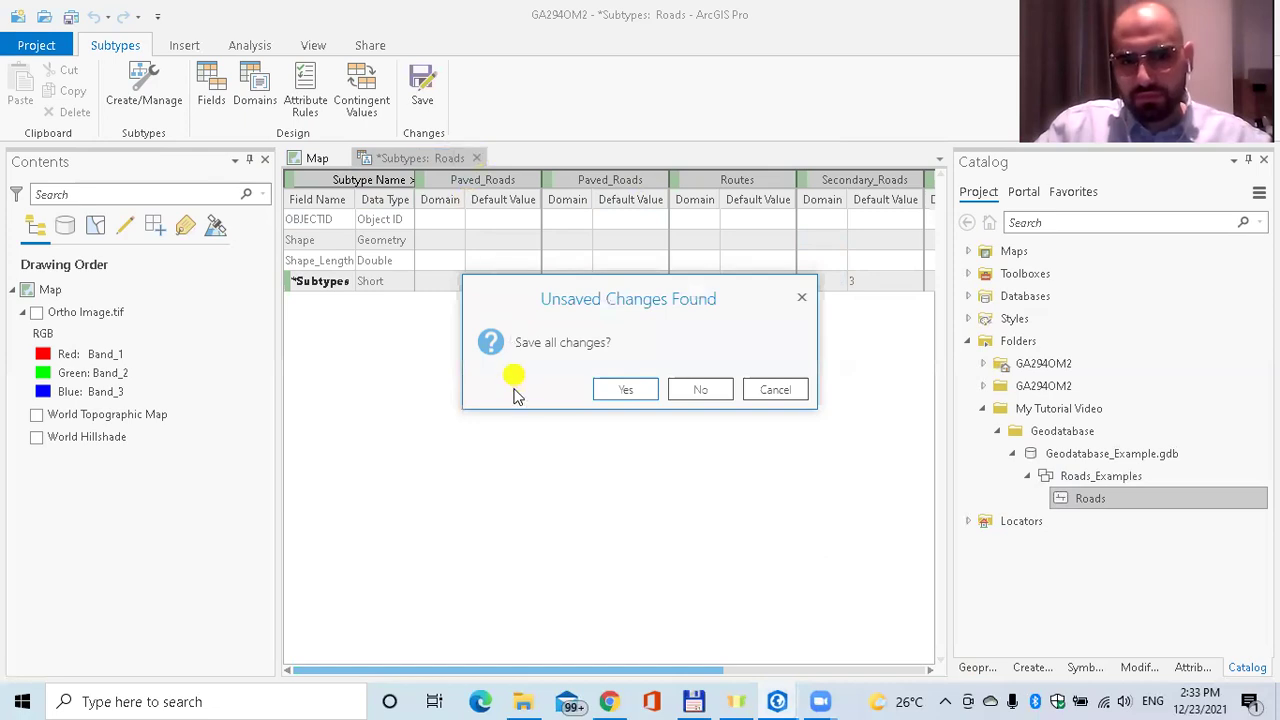
pyautogui.click(622, 392)
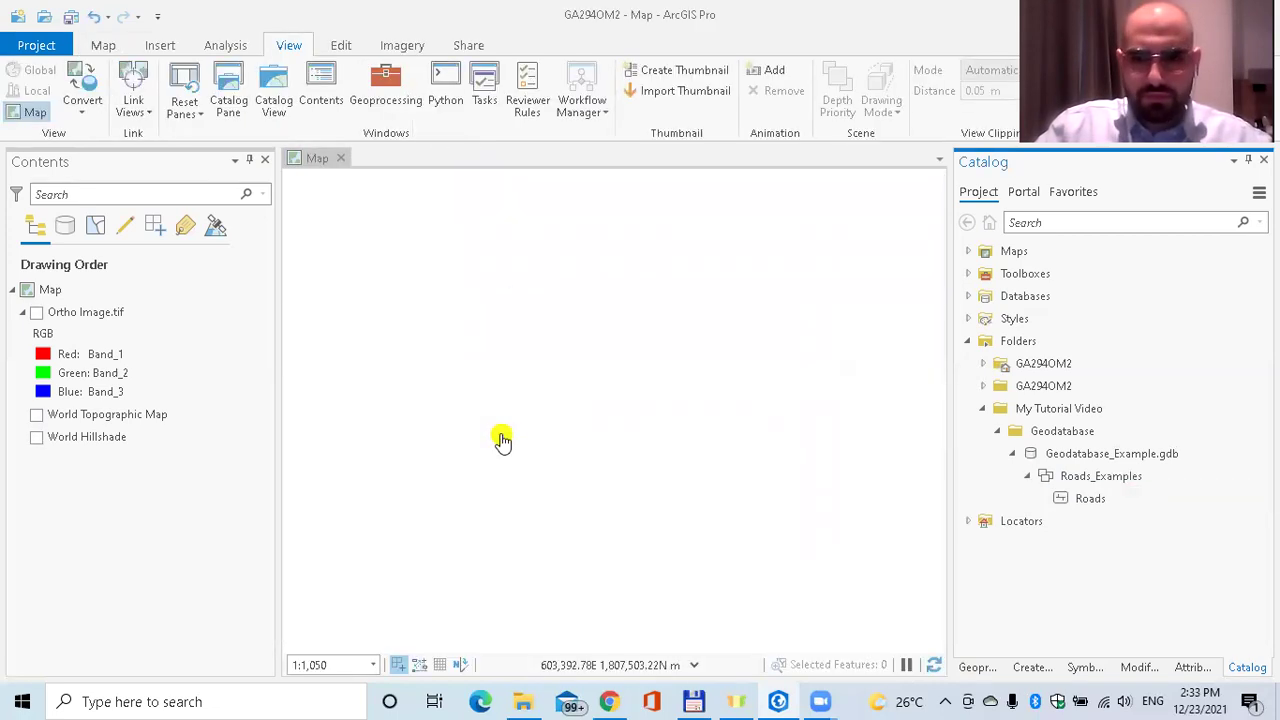
# Add the Roads feature class from Geodatabase_Example.gdb to the map as the uppermost layer.
pyautogui.click(1127, 503)
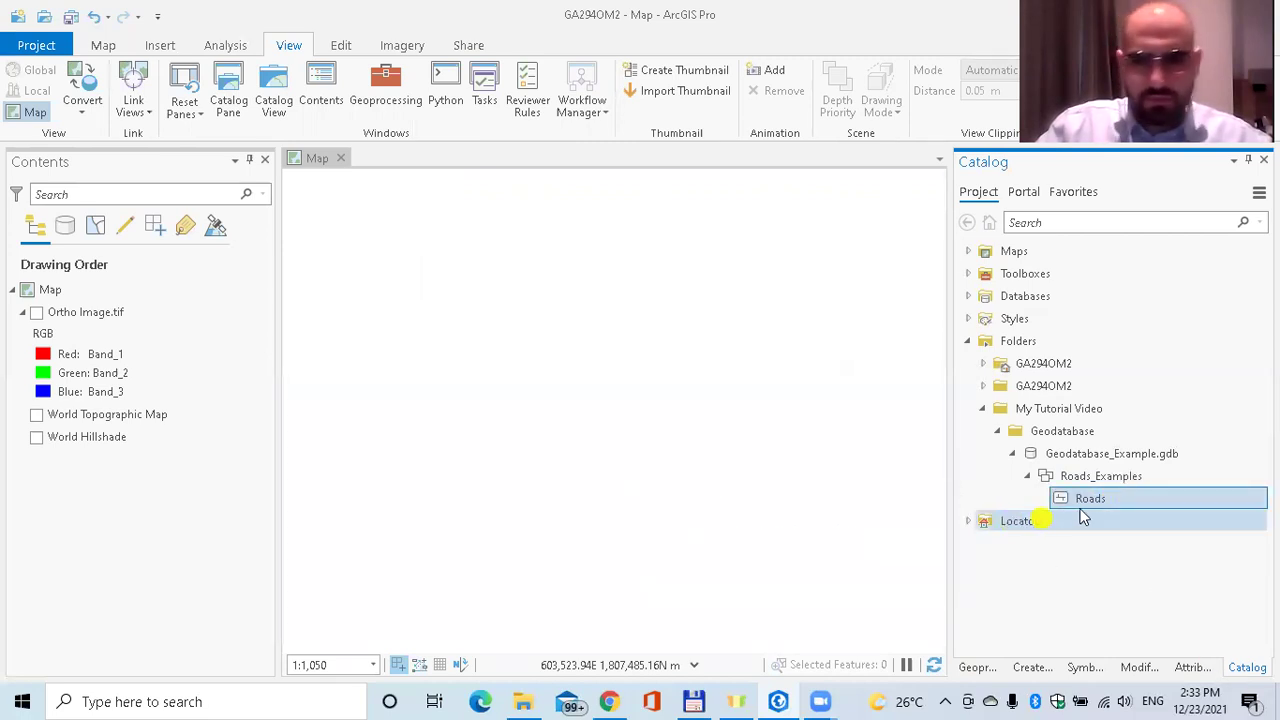
pyautogui.moveTo(1103, 503); pyautogui.dragTo(107, 291)
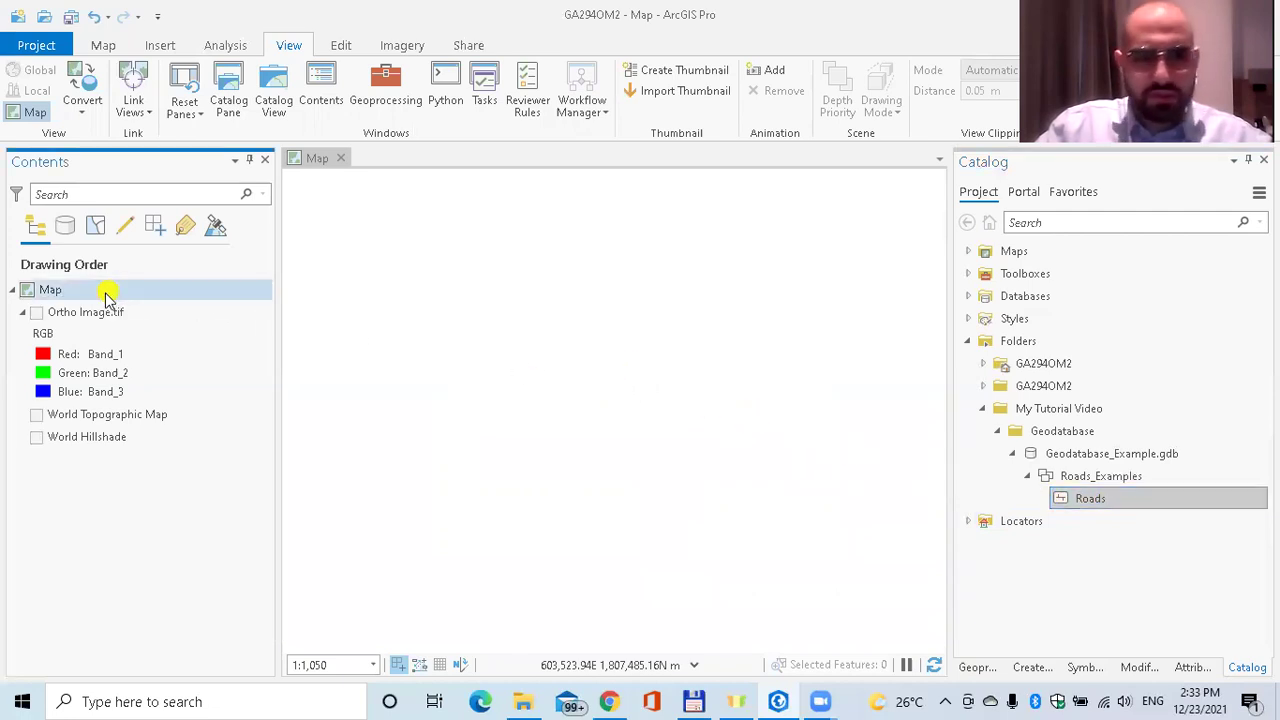
pyautogui.click(115, 312)
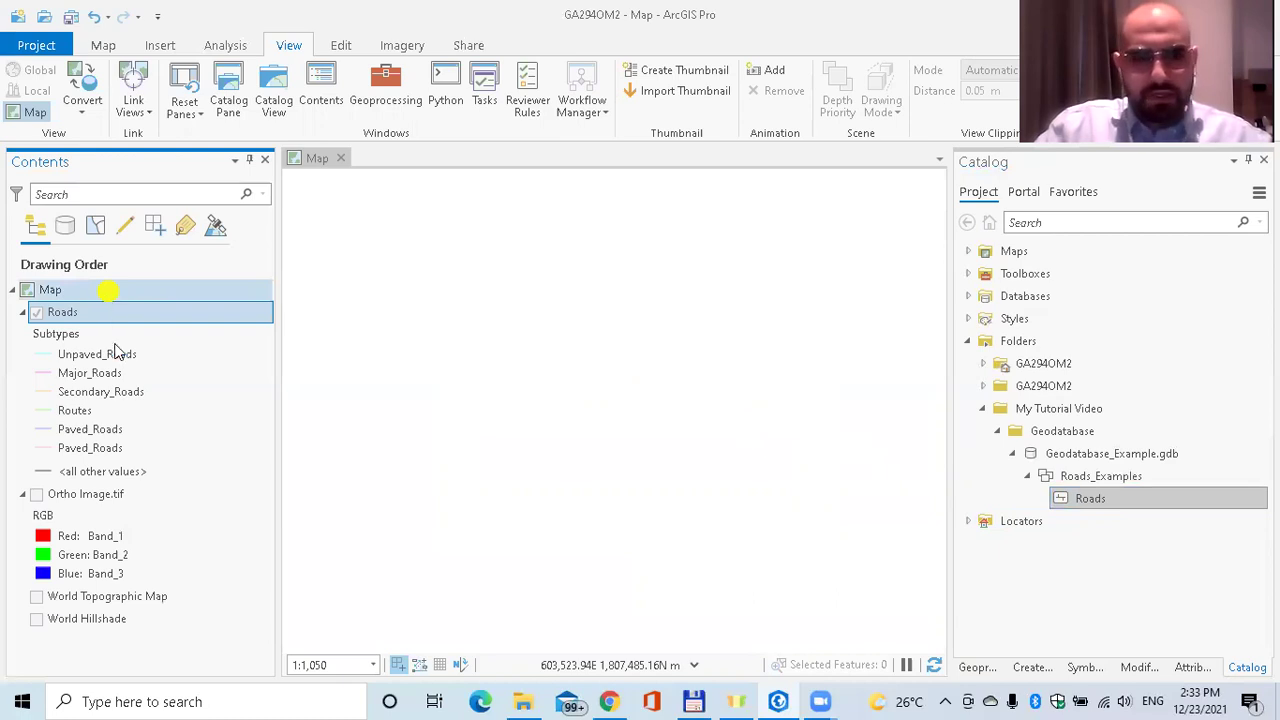
# Examine the subtype classes listed in the Roads layer's legend, from Unpaved_Roads to Paved_Roads.
pyautogui.click(122, 356)
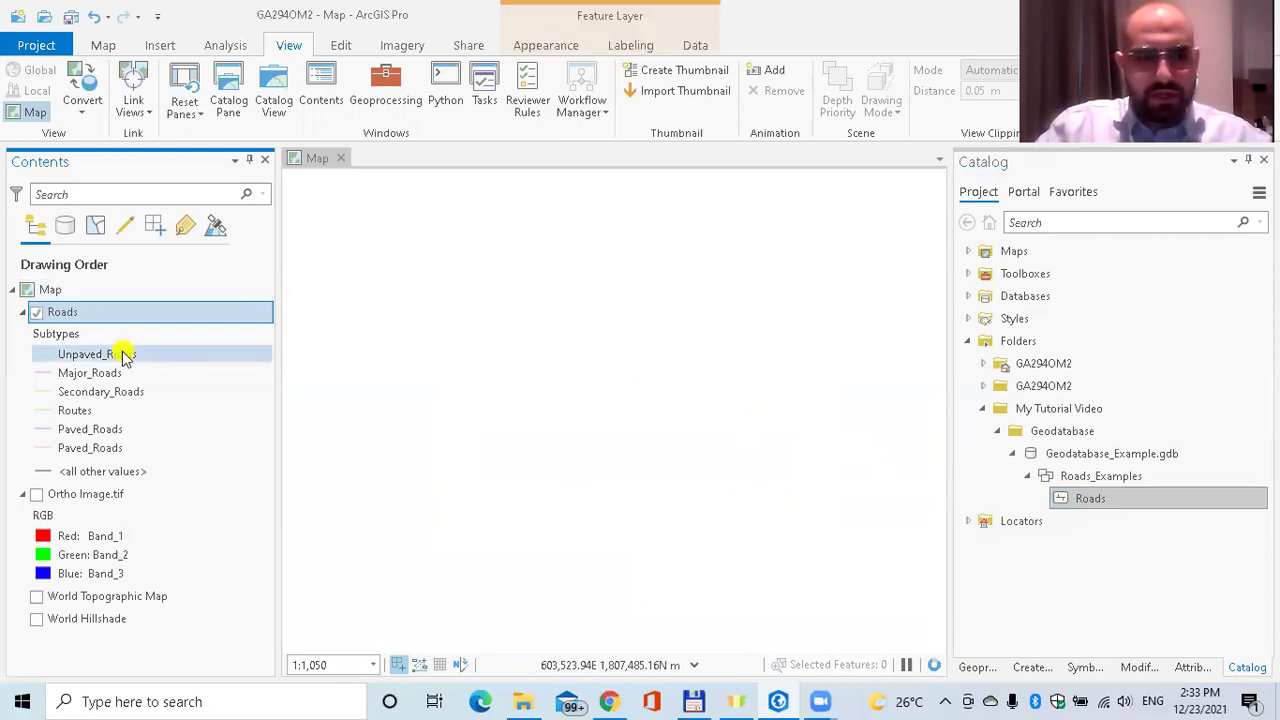
pyautogui.click(120, 449)
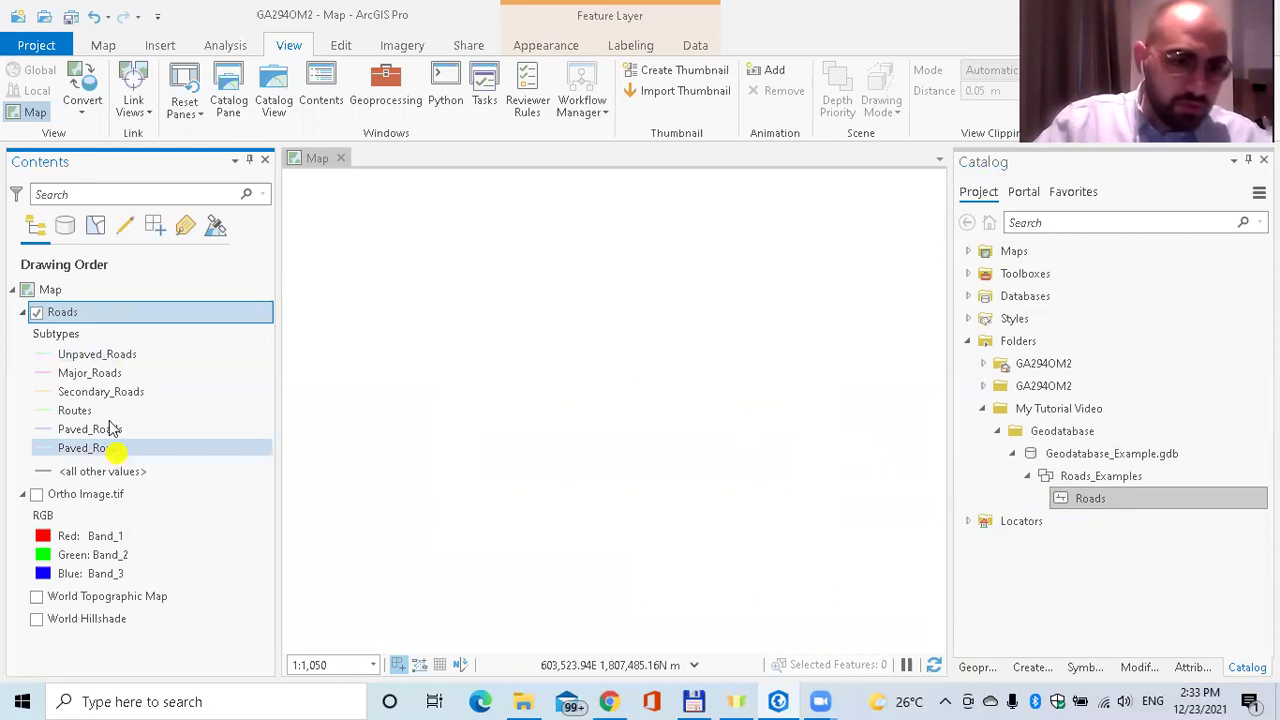
pyautogui.click(106, 355)
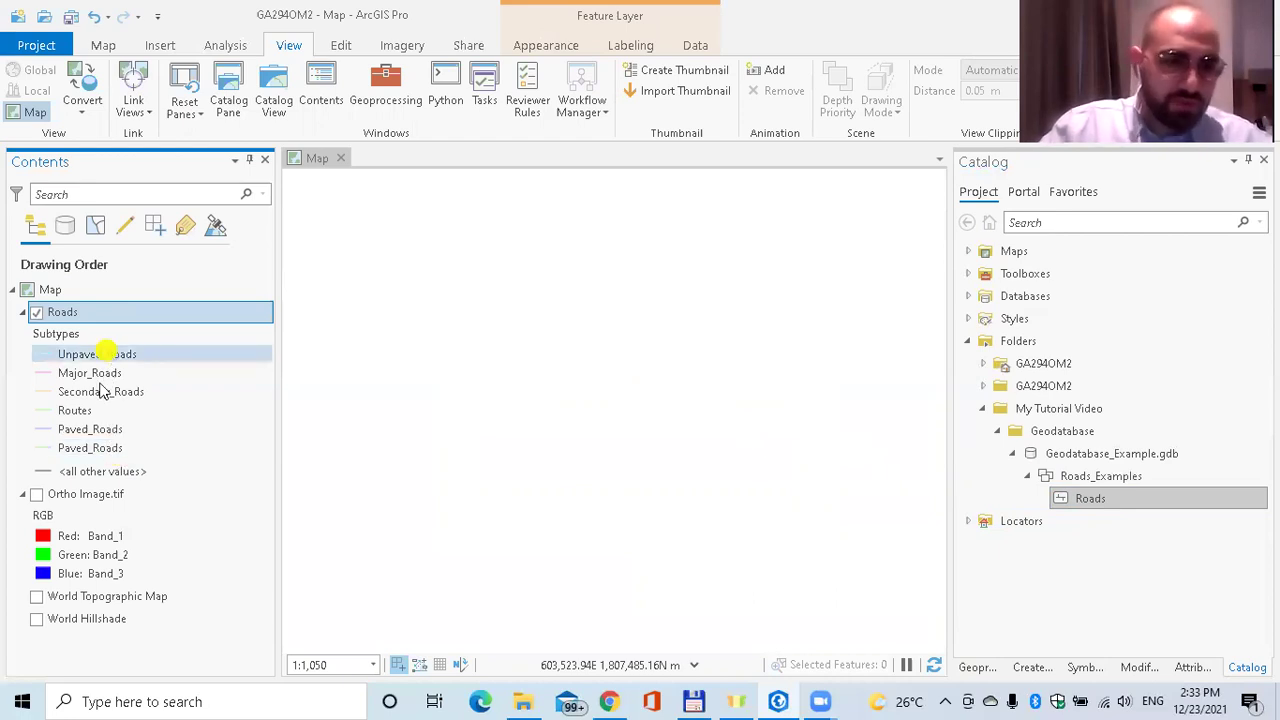
pyautogui.click(106, 450)
pyautogui.click(112, 357)
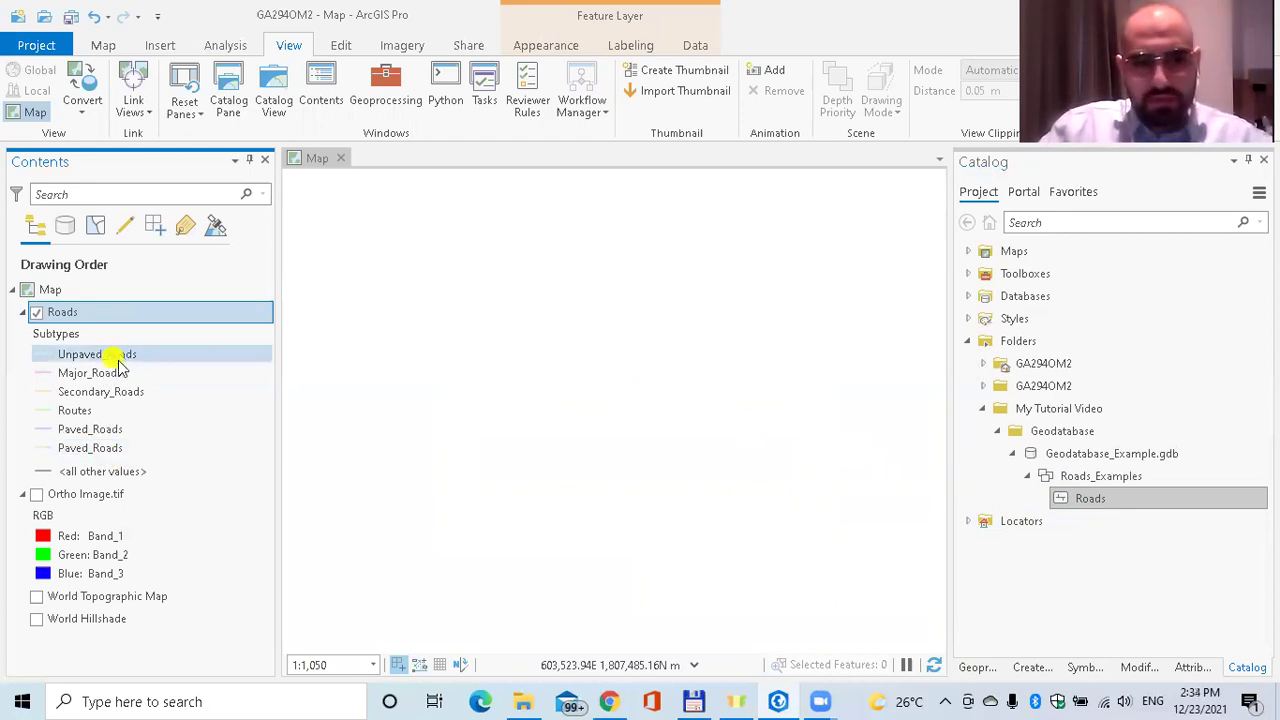
pyautogui.click(19, 467)
pyautogui.click(42, 493)
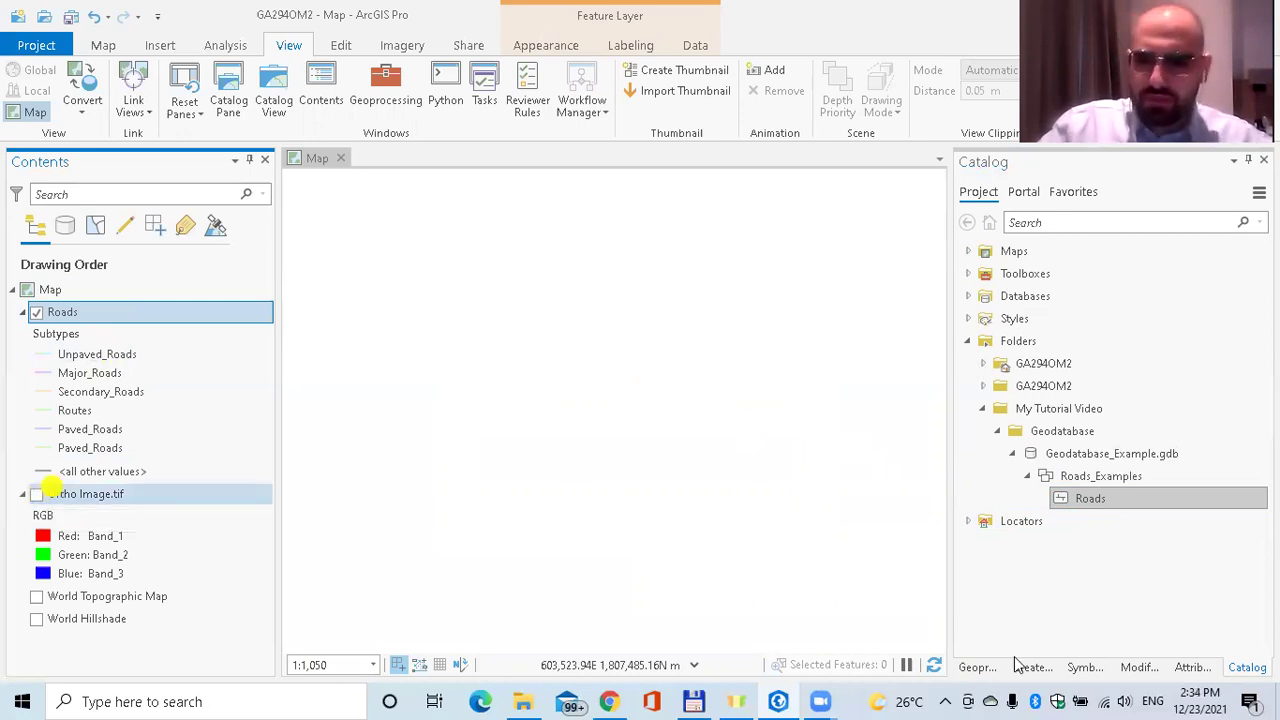
# Bring up the feature creation templates for Roads and turn on the Ortho Image.tif layer.
pyautogui.click(988, 676)
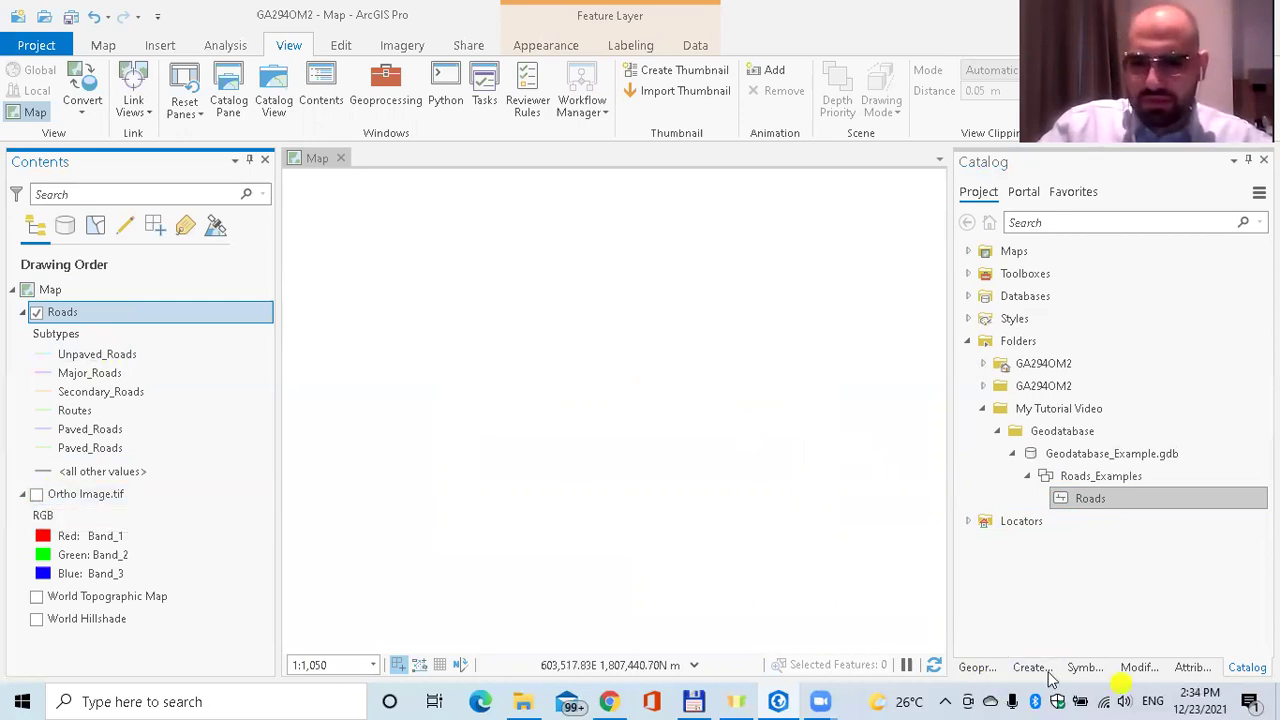
pyautogui.click(1035, 668)
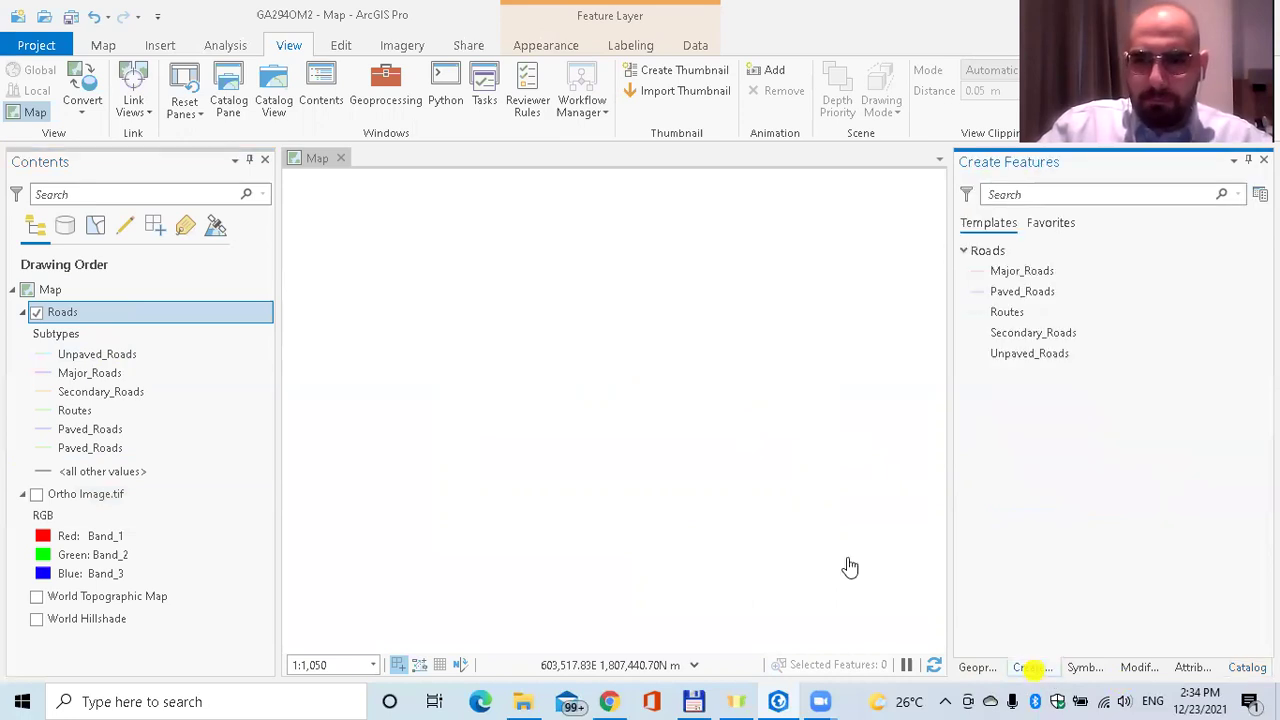
pyautogui.click(771, 452)
pyautogui.click(52, 307)
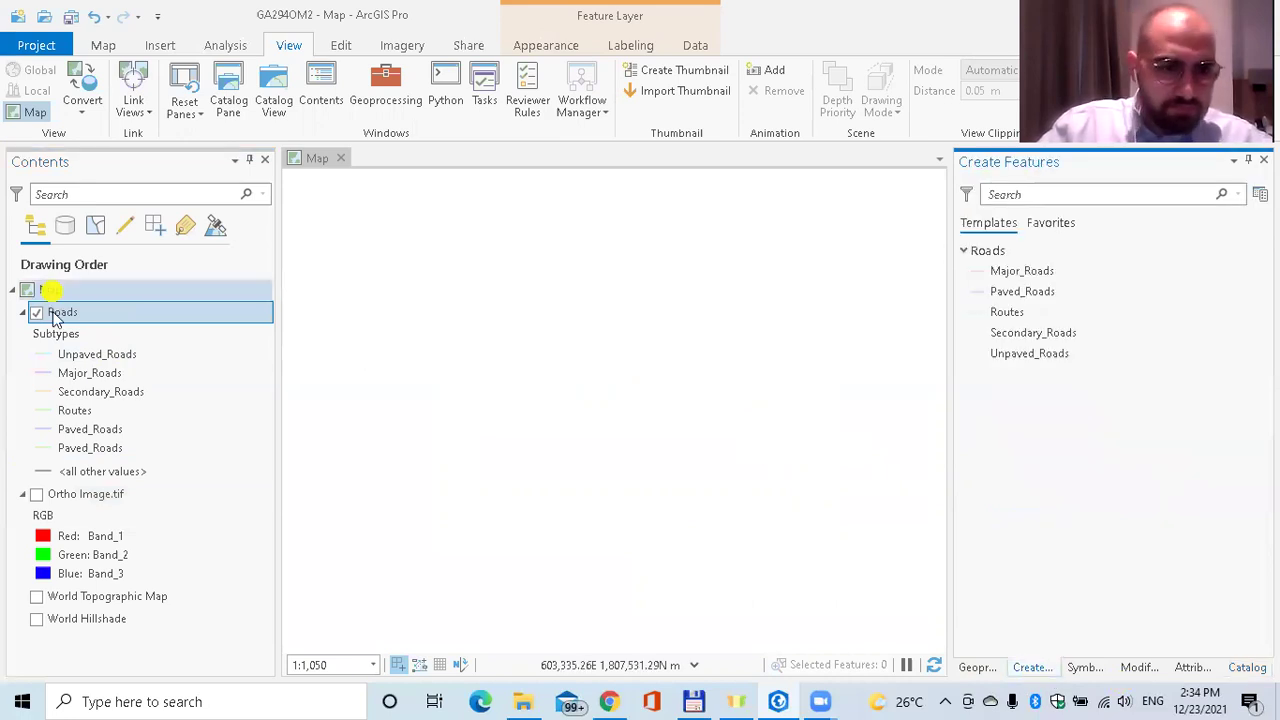
pyautogui.click(36, 494)
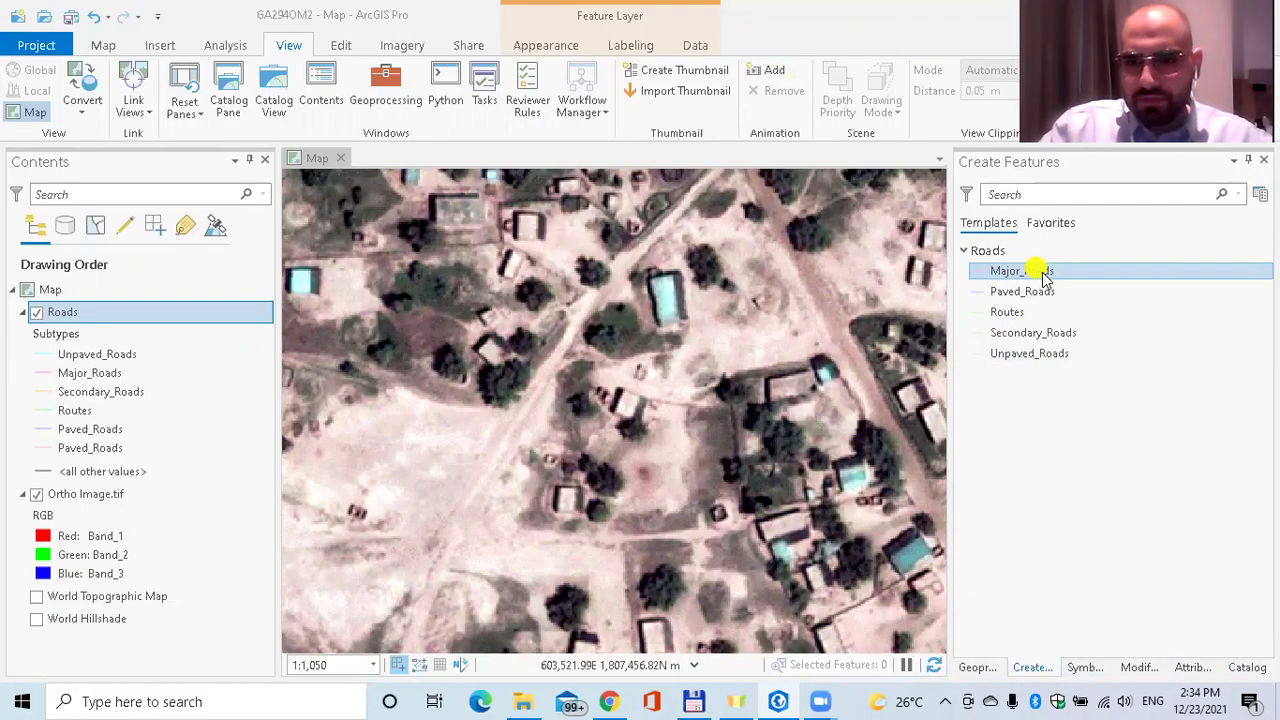
# Digitize an Unpaved_Roads line with the Line tool along the diagonal dirt track, up to its junction with the wider road.
pyautogui.click(1022, 356)
pyautogui.press('Escape')
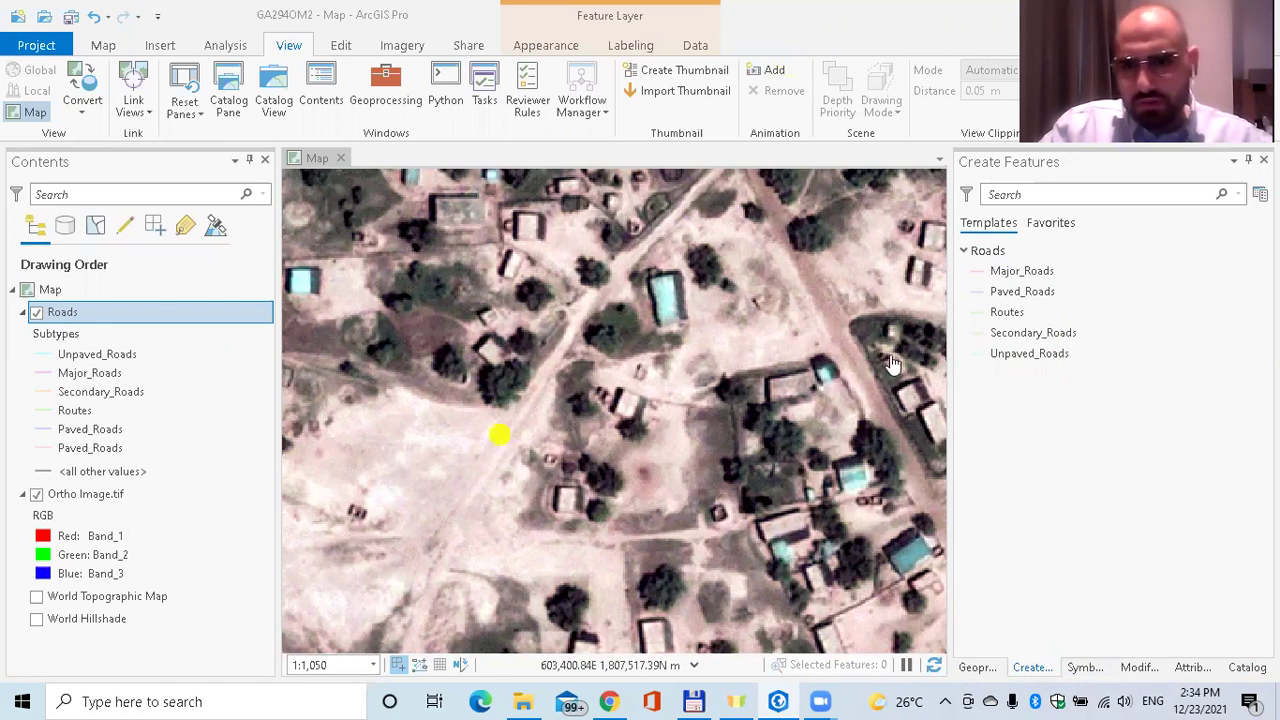
pyautogui.click(1046, 356)
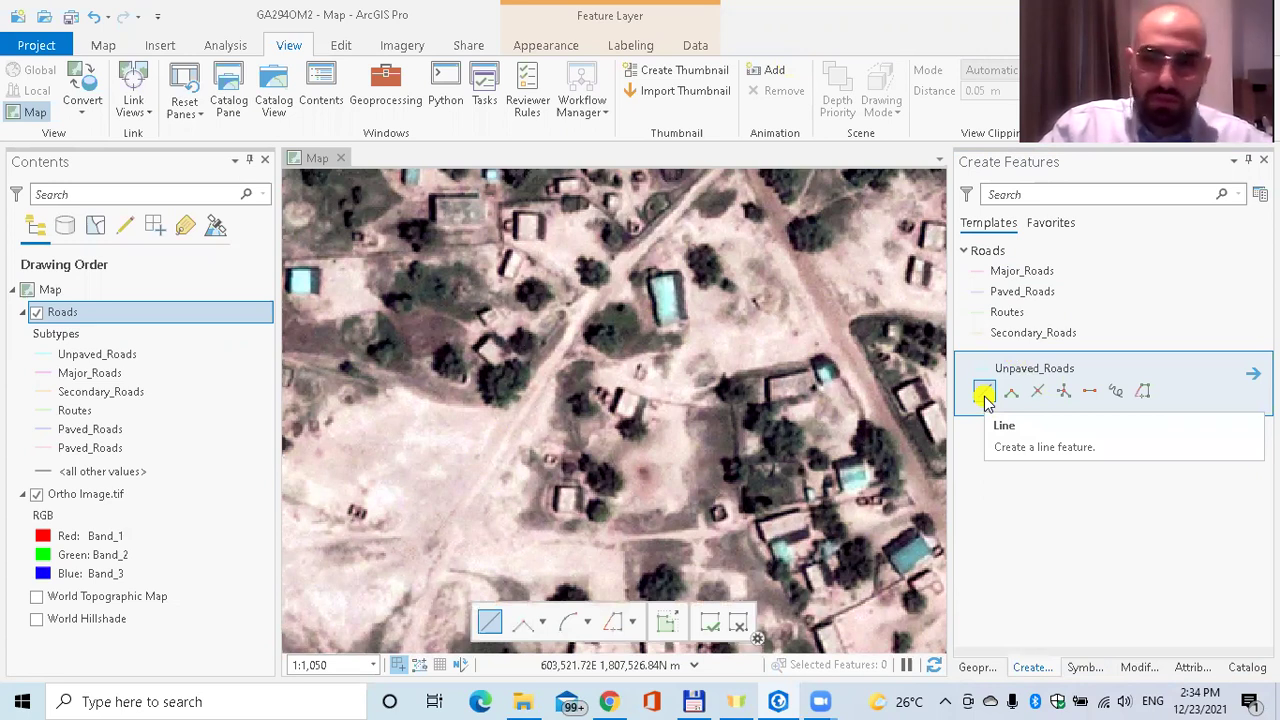
pyautogui.click(984, 396)
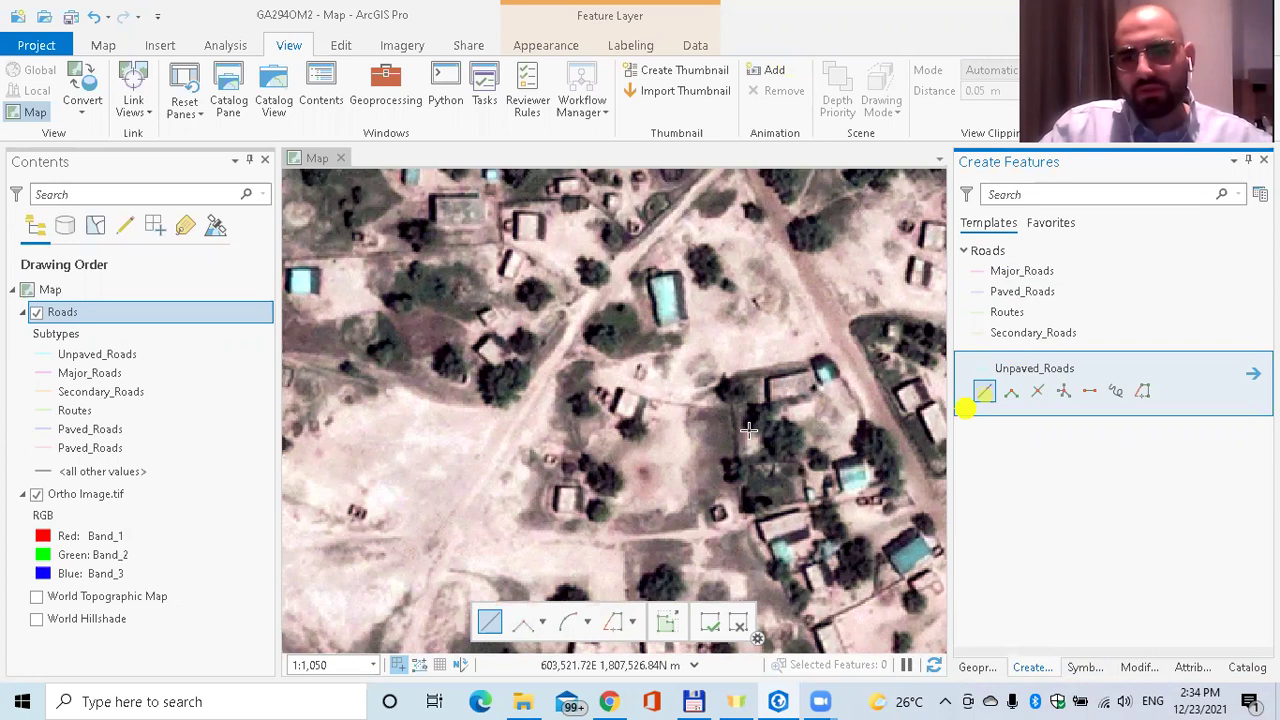
pyautogui.click(570, 481)
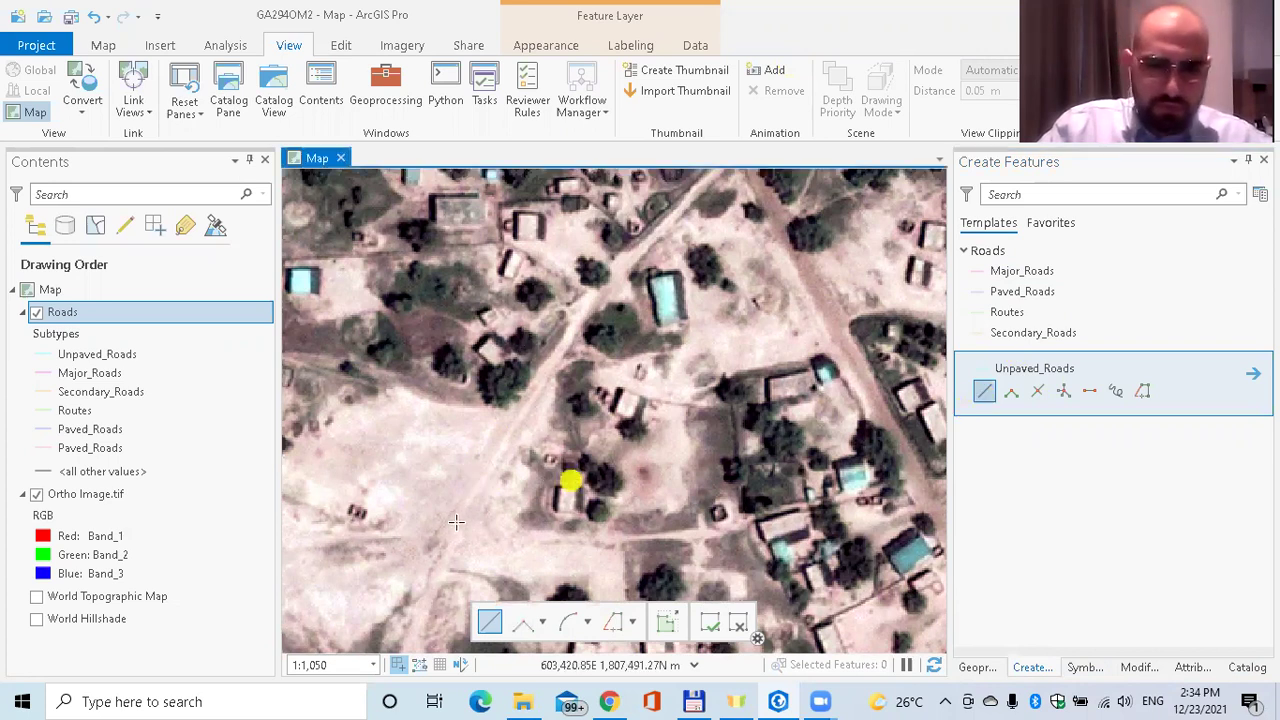
pyautogui.click(456, 520)
pyautogui.click(529, 404)
pyautogui.click(563, 342)
pyautogui.click(570, 325)
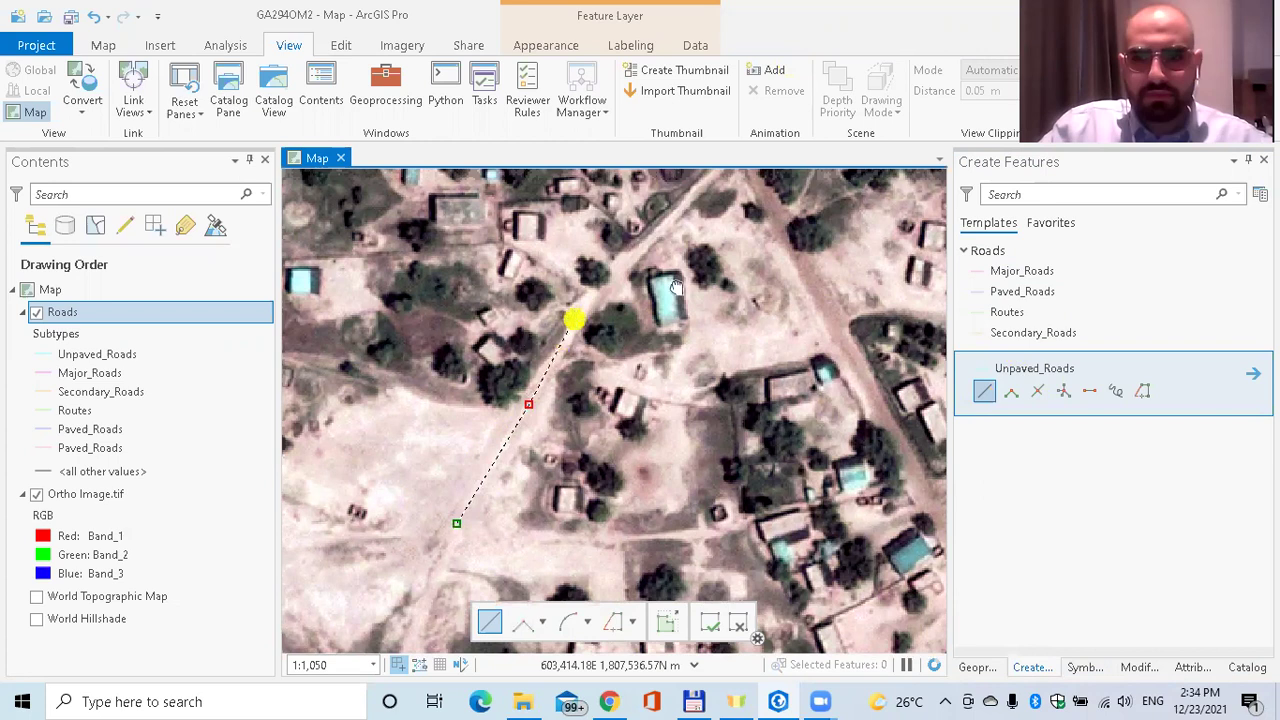
pyautogui.click(573, 319)
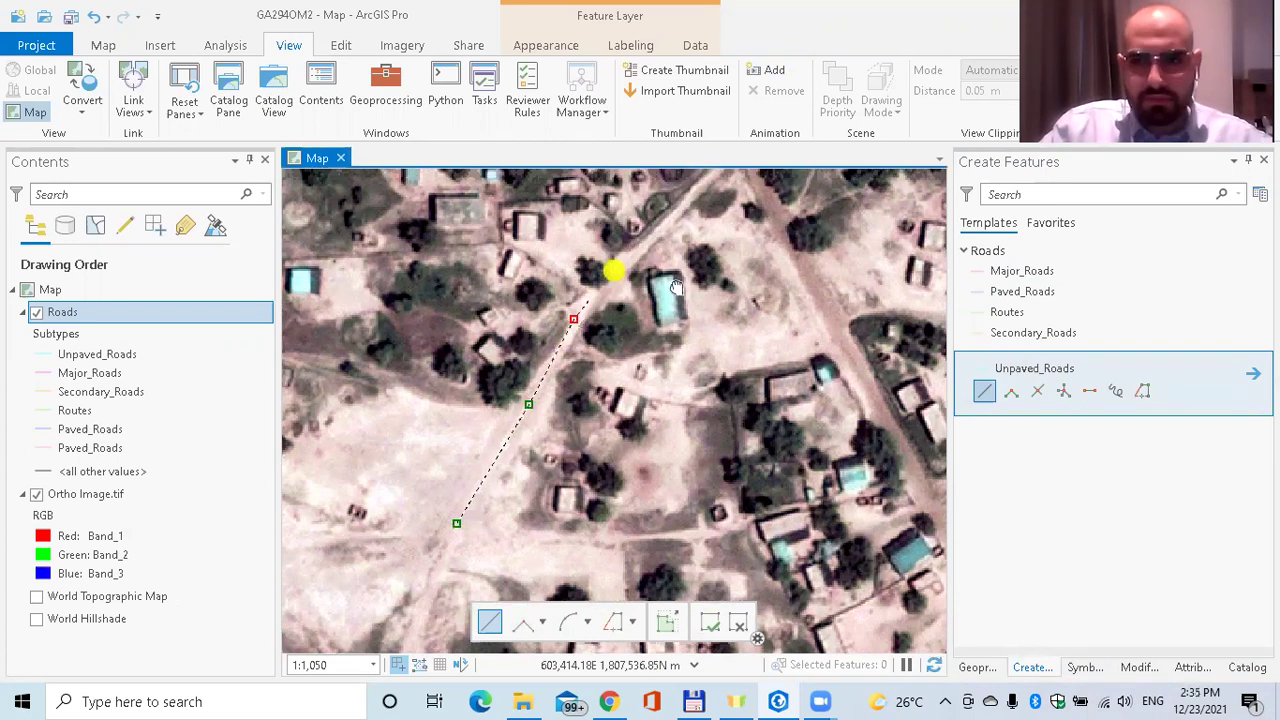
pyautogui.click(632, 257)
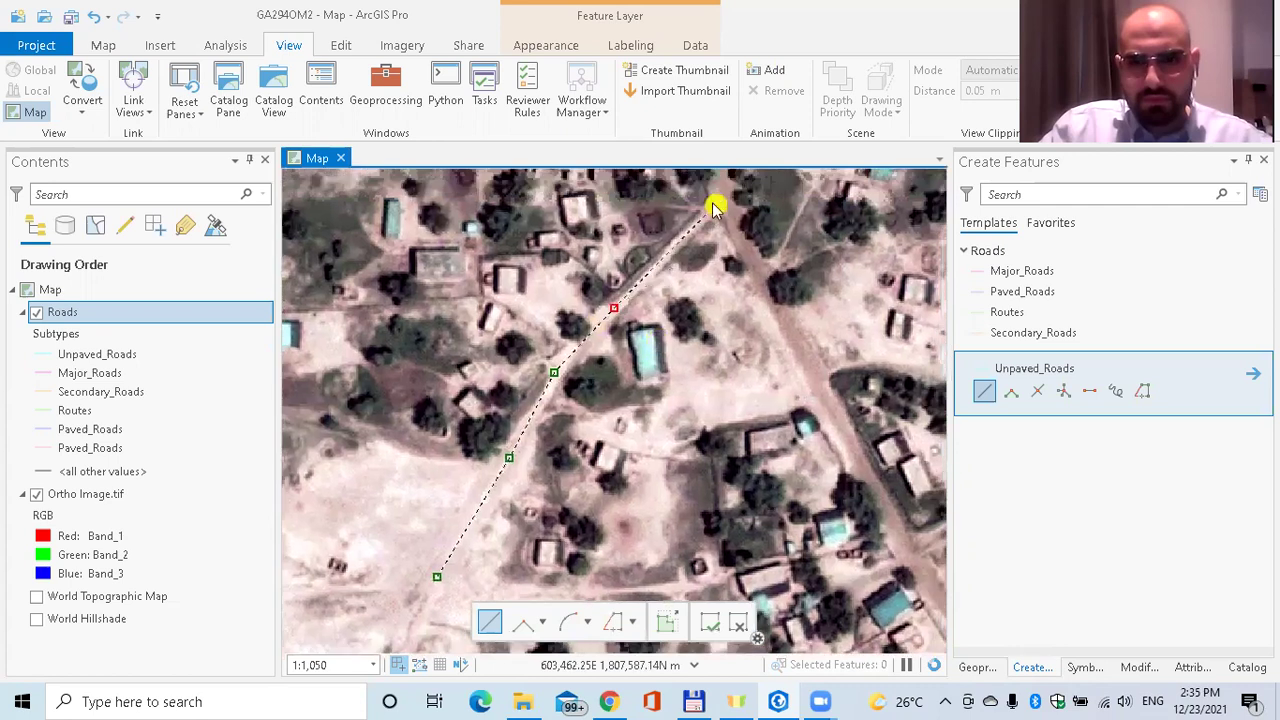
pyautogui.doubleClick(713, 207)
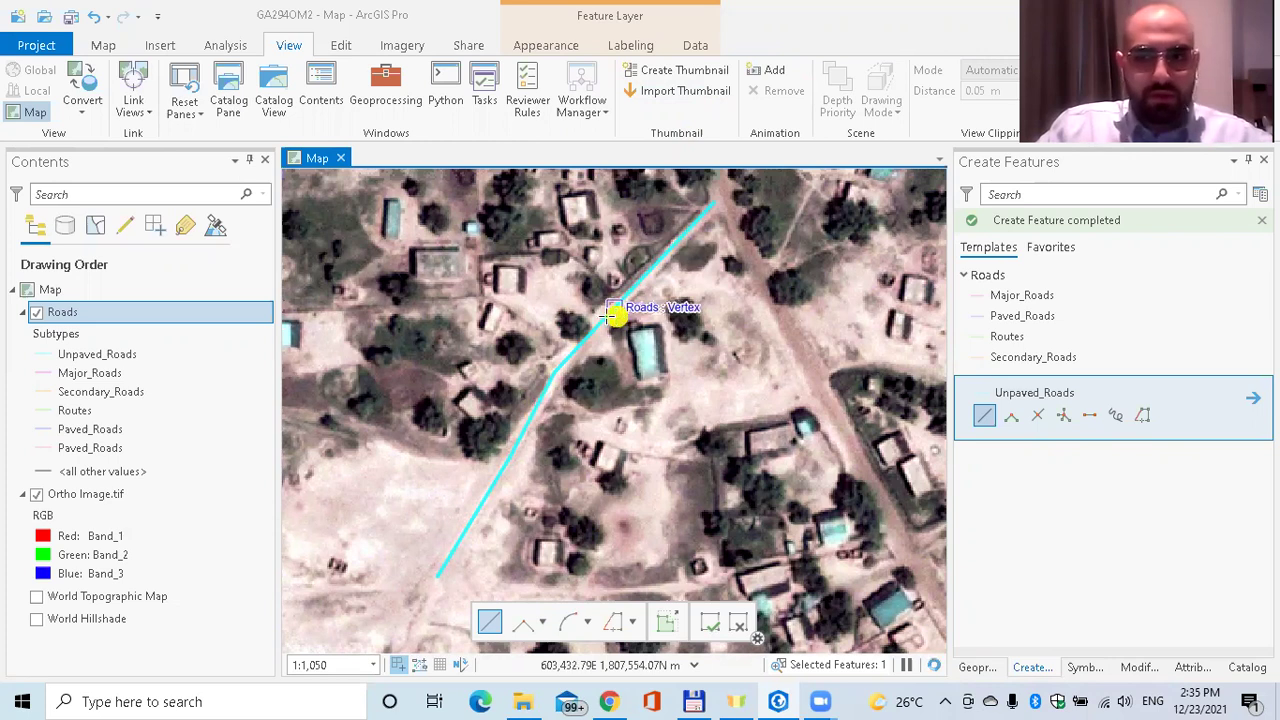
# Open the Roads attribute table to check the new line's subtype, and shrink the table to reveal more of the map.
pyautogui.rightClick(200, 317)
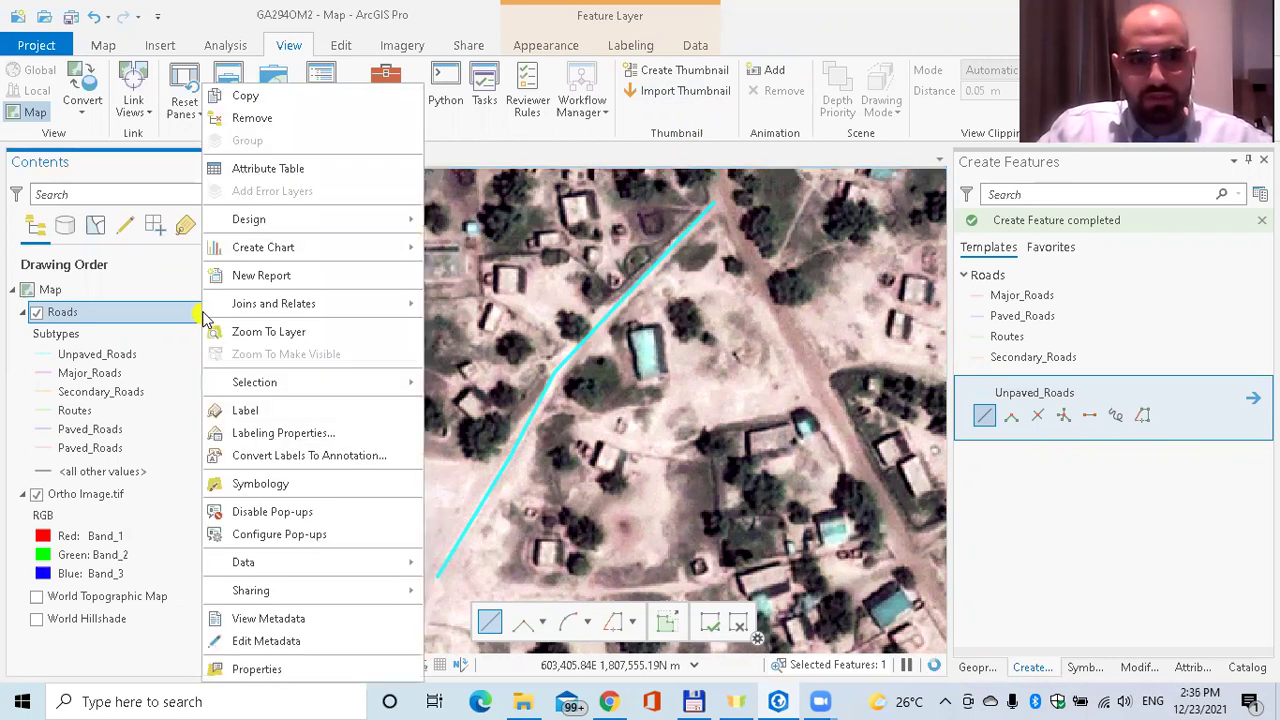
pyautogui.click(341, 175)
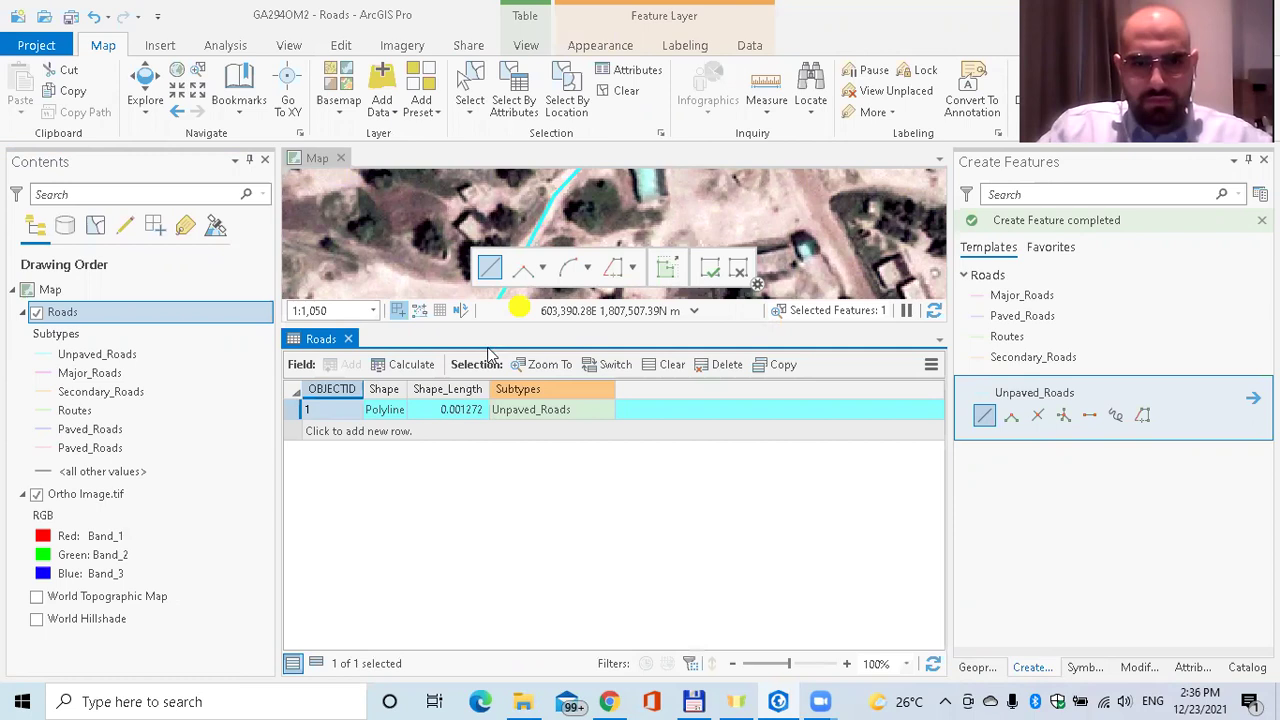
pyautogui.moveTo(489, 328); pyautogui.dragTo(502, 458)
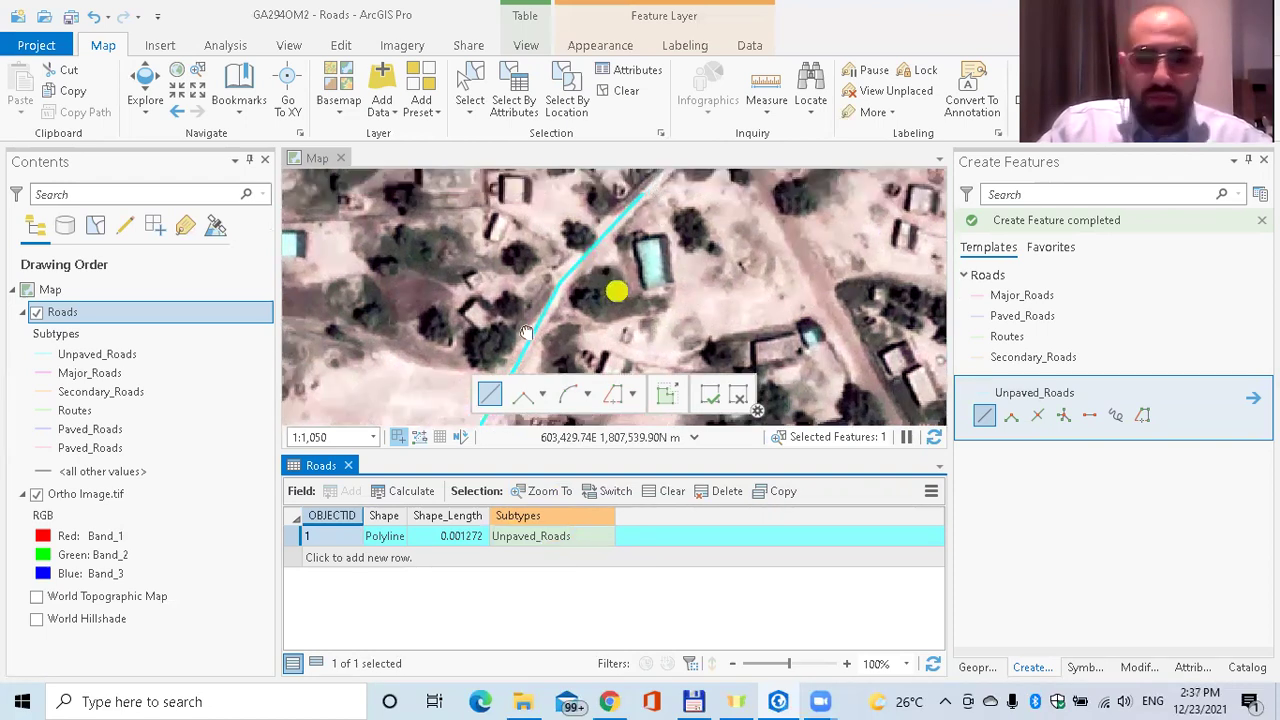
pyautogui.click(561, 291)
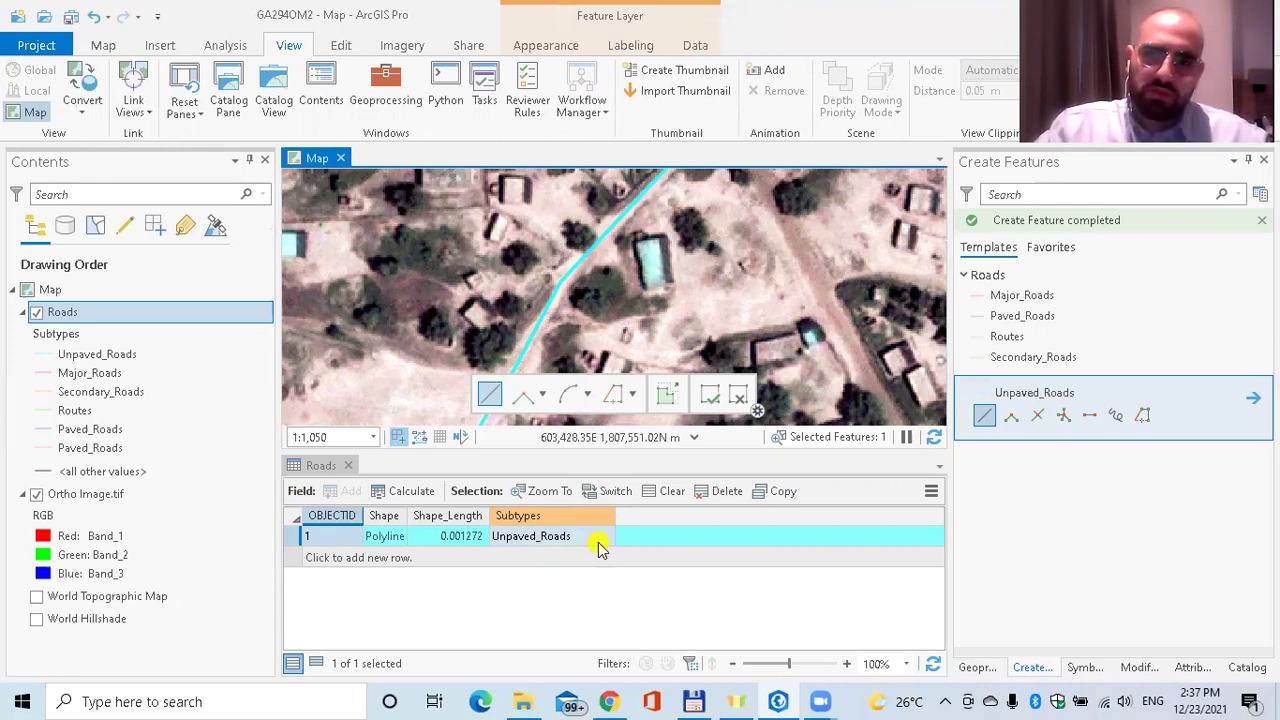
pyautogui.click(568, 394)
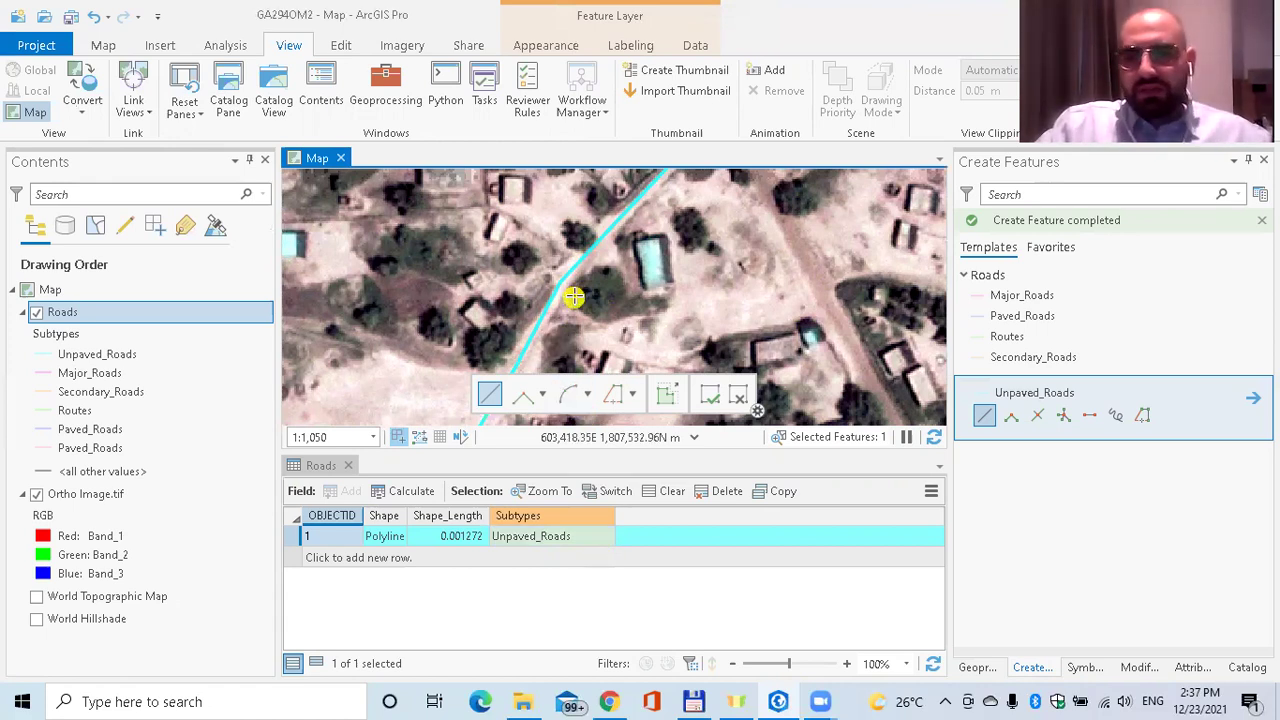